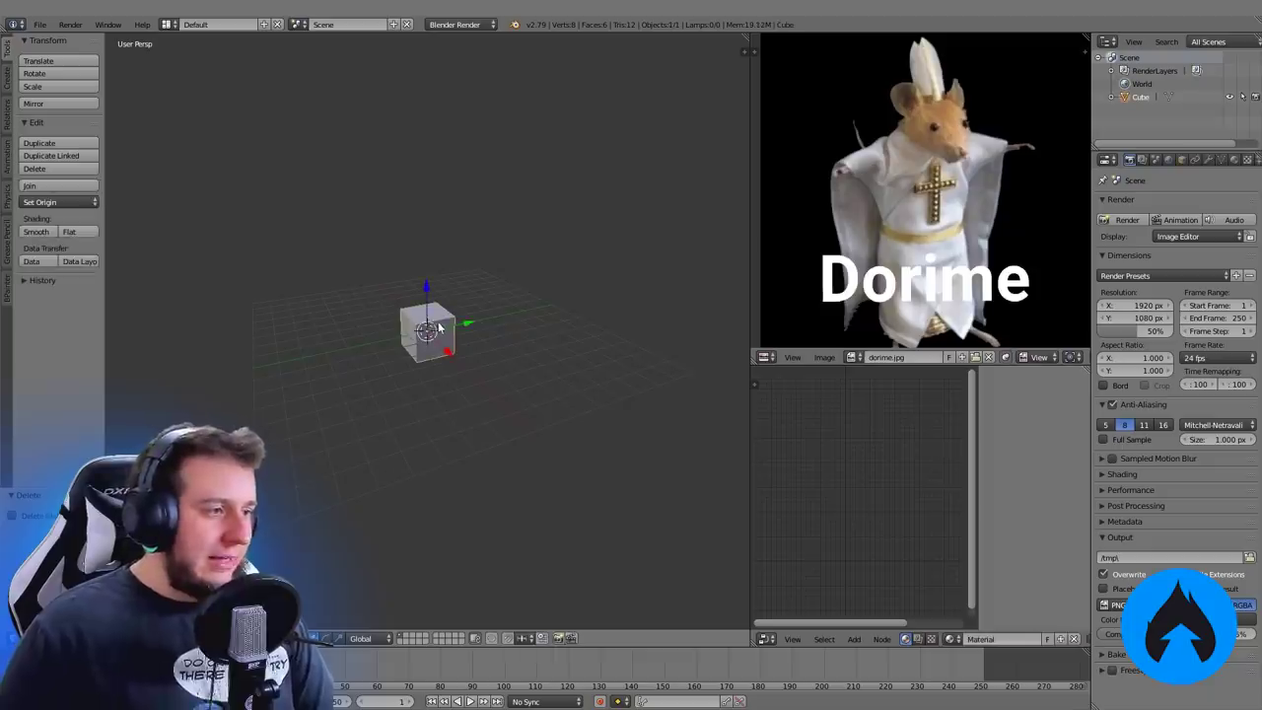
Delete the default cube and add a plane mesh at the scene's centre
left_click(501, 316)
key("shift+a")
mouse_move(472, 323)
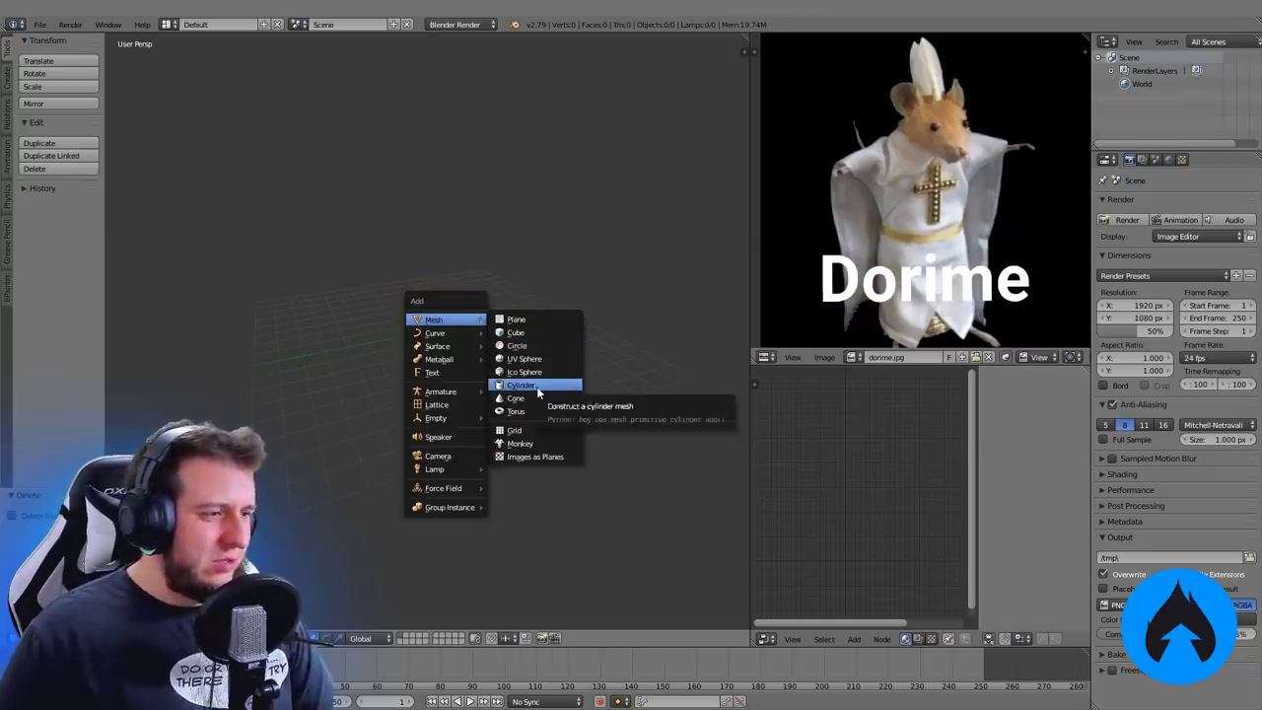
left_click(526, 321)
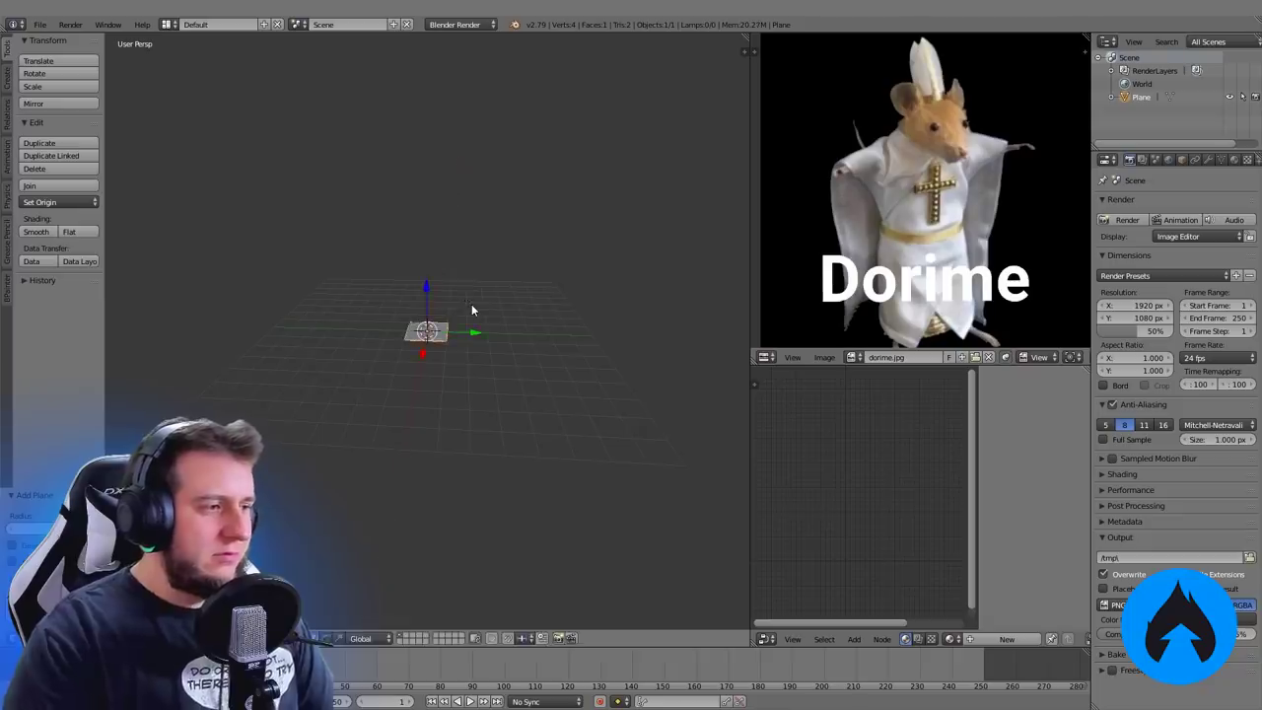
In Edit Mode, rotate the plane upright about the Y axis and move it along Y away from the origin
key("Tab")
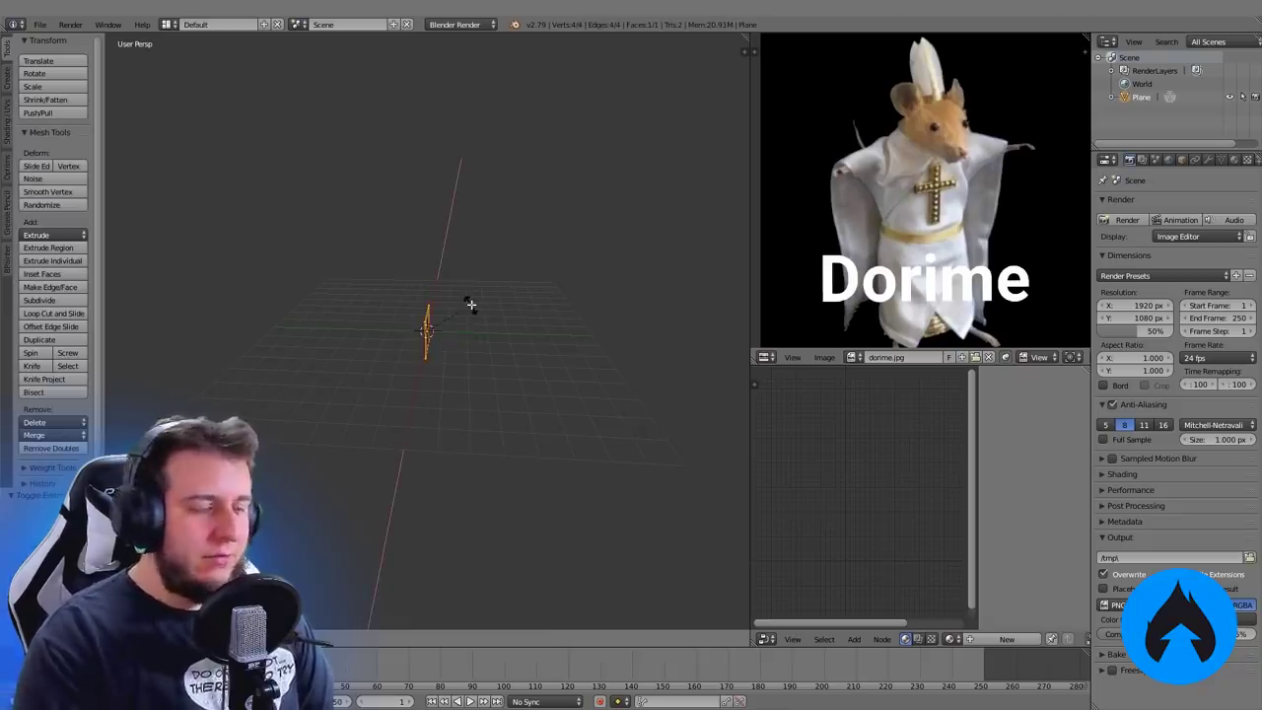
key("y")
key("Return")
key("g")
key("y")
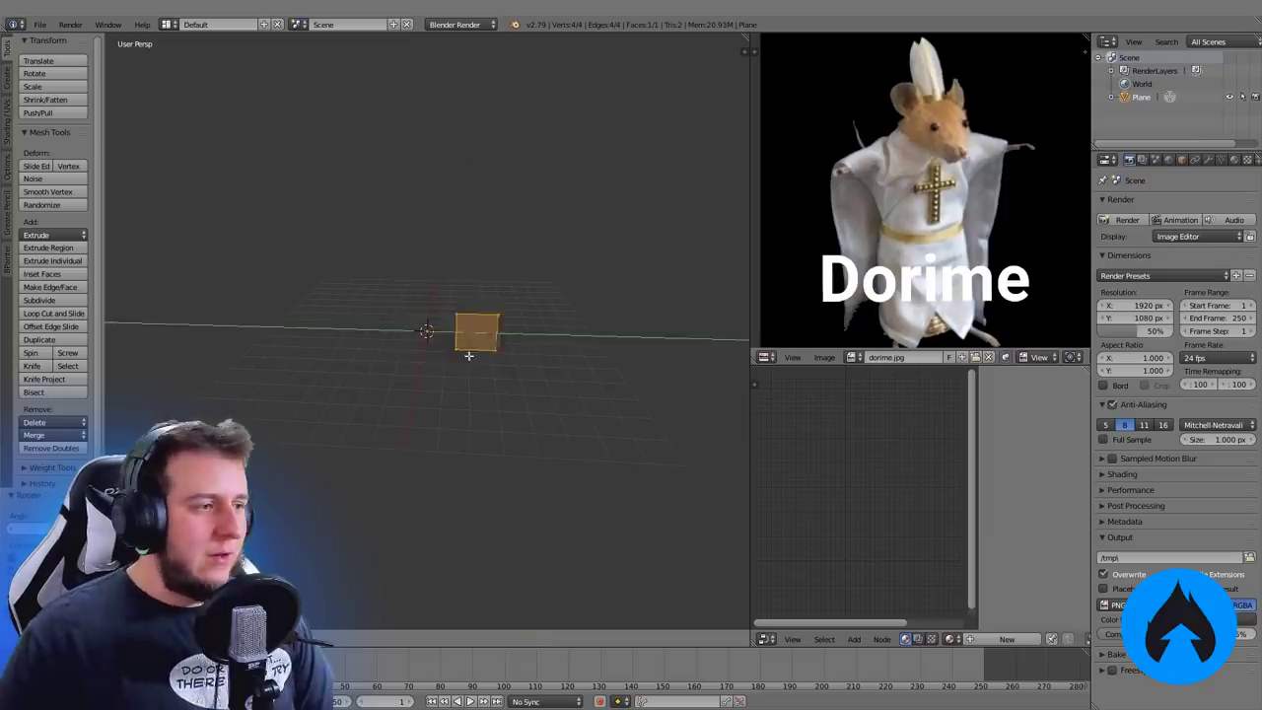
left_click(454, 356)
Add a Mirror modifier to the plane across the X axis with clipping enabled
left_click(1208, 160)
left_click(1151, 204)
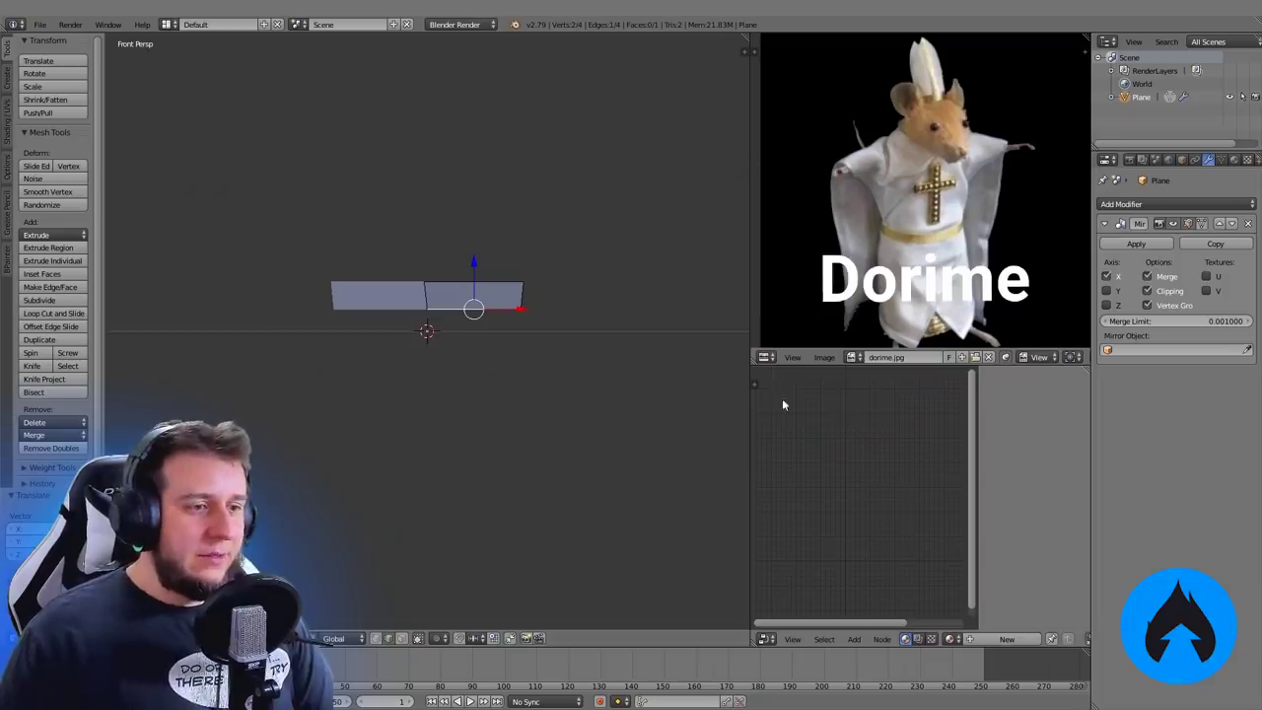
Turn the node editor area into a second 3D viewport with its tool shelf hidden, showing the model at an angle
left_click(764, 638)
left_click(799, 621)
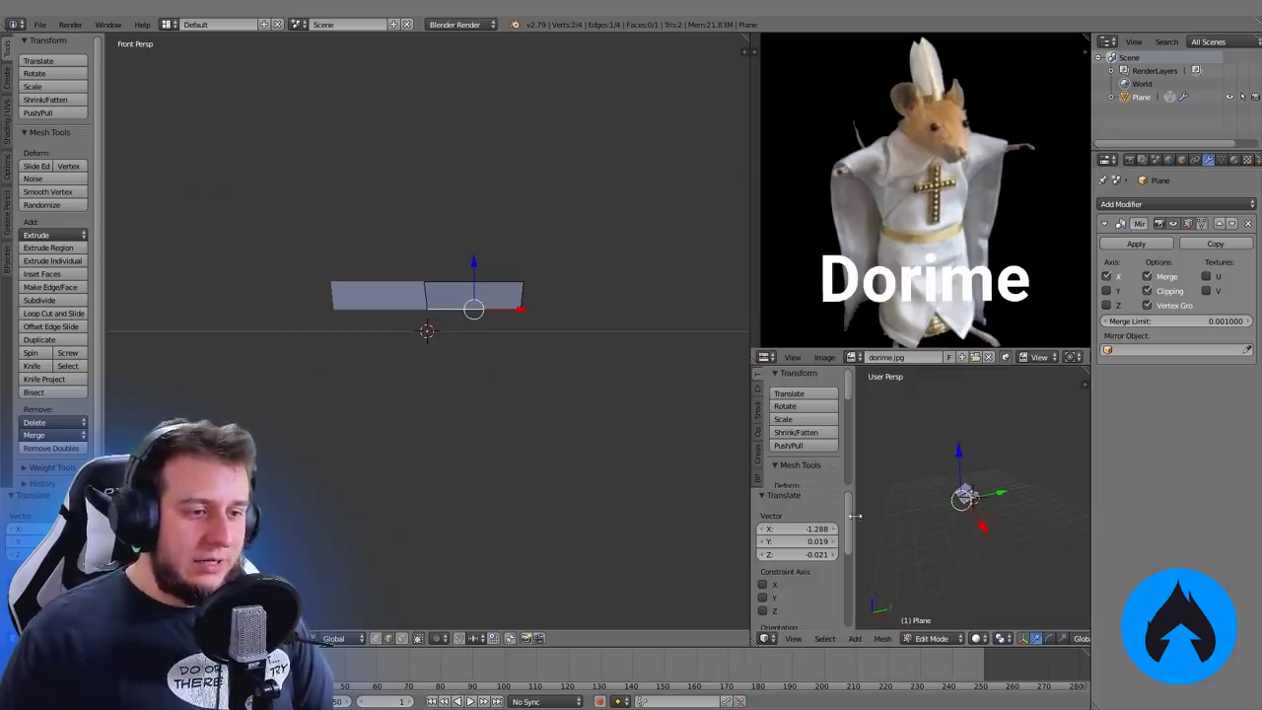
key("t")
middle_click_drag(926, 510, 1003, 551)
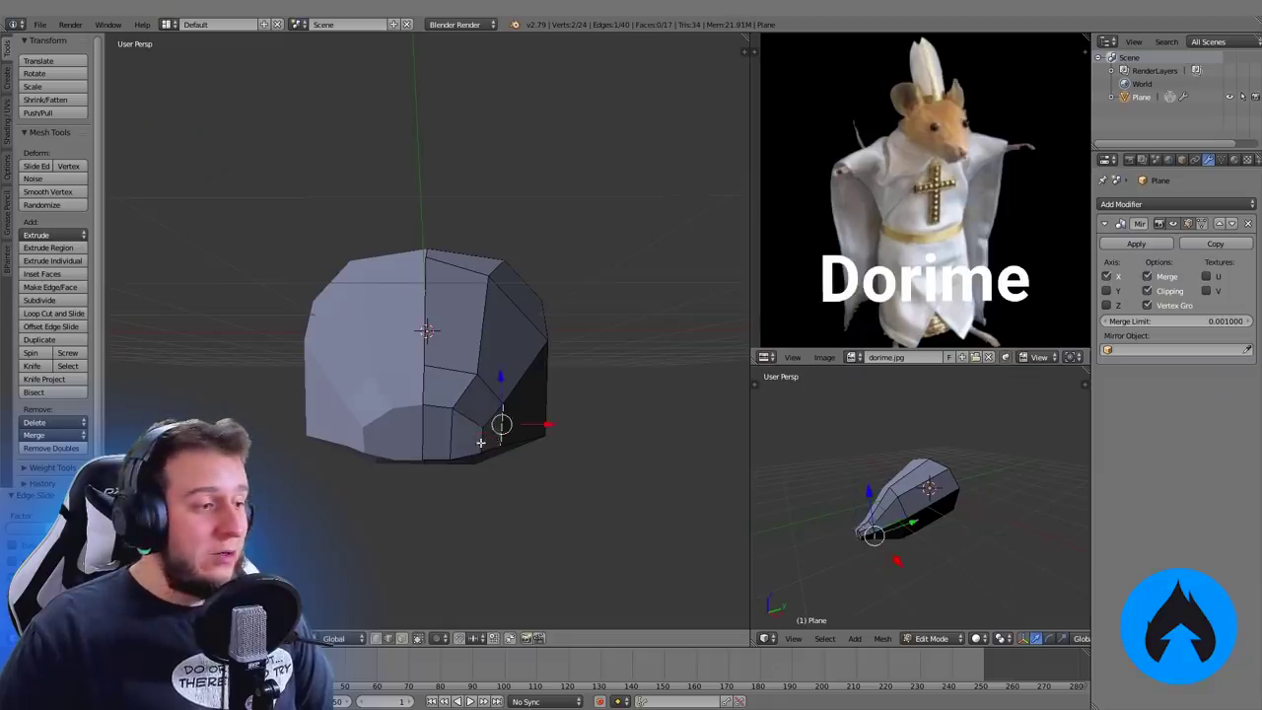
Slide the edges at the front of the snout and rotate the upper snout edge to refine the head's shape
right_click(474, 442)
key("g")
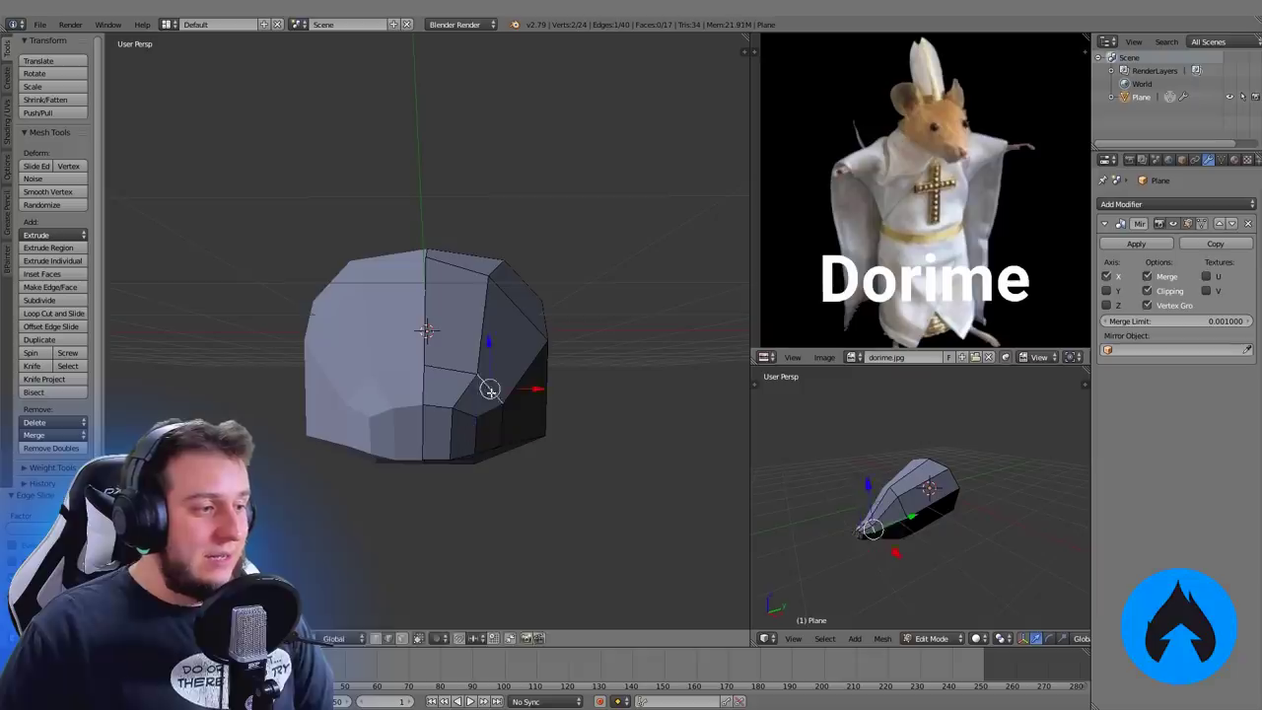
key("g")
left_click(462, 351)
key("r")
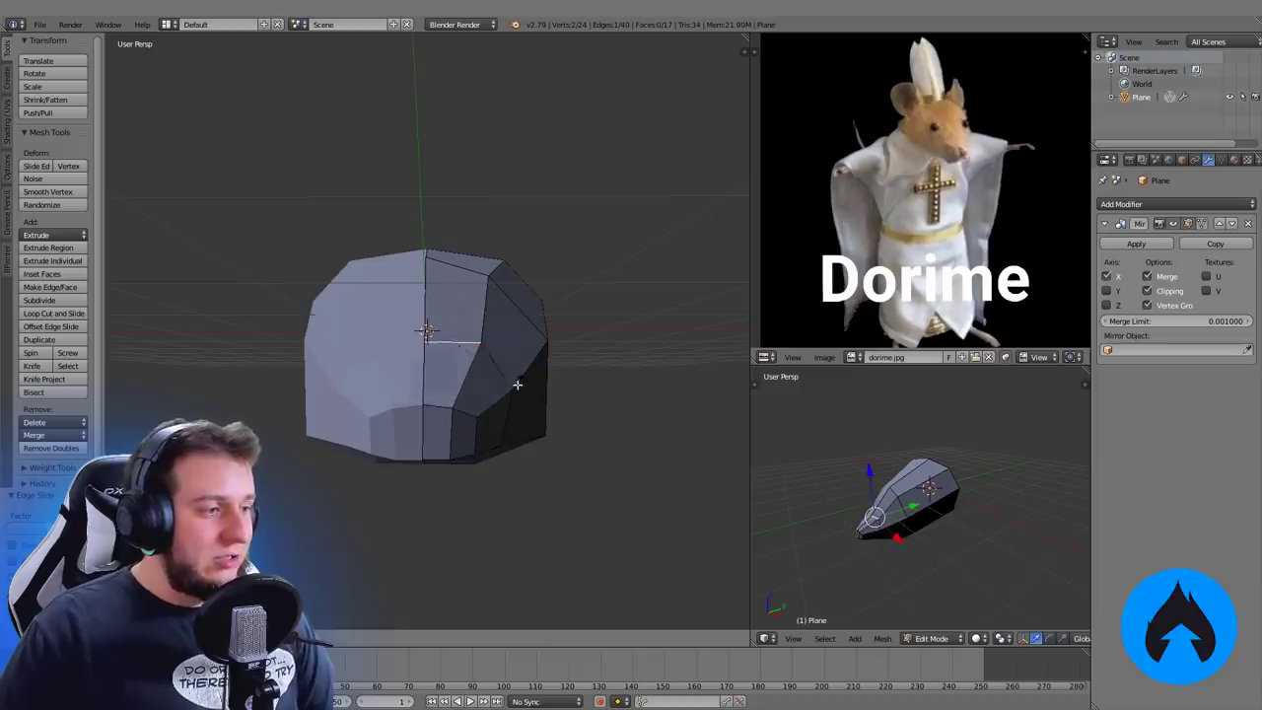
left_click(512, 394)
middle_click_drag(510, 398, 425, 395)
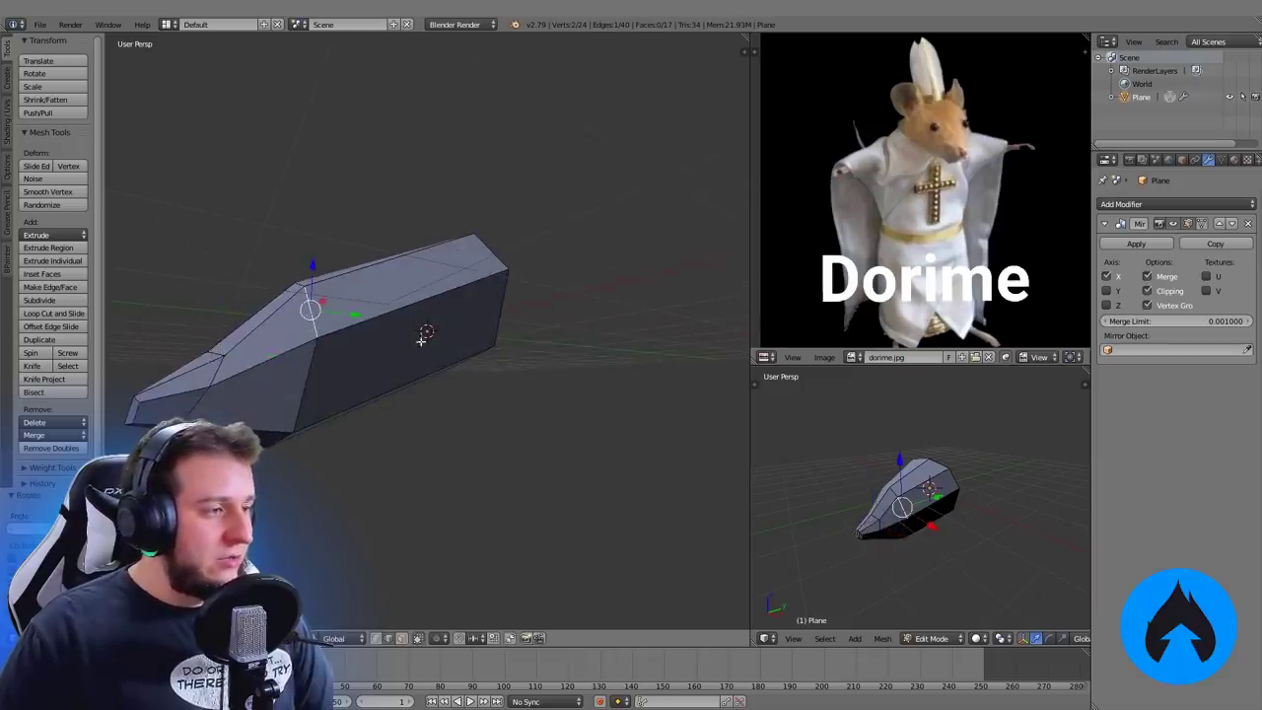
middle_click_drag(420, 338, 343, 391)
key("Tab")
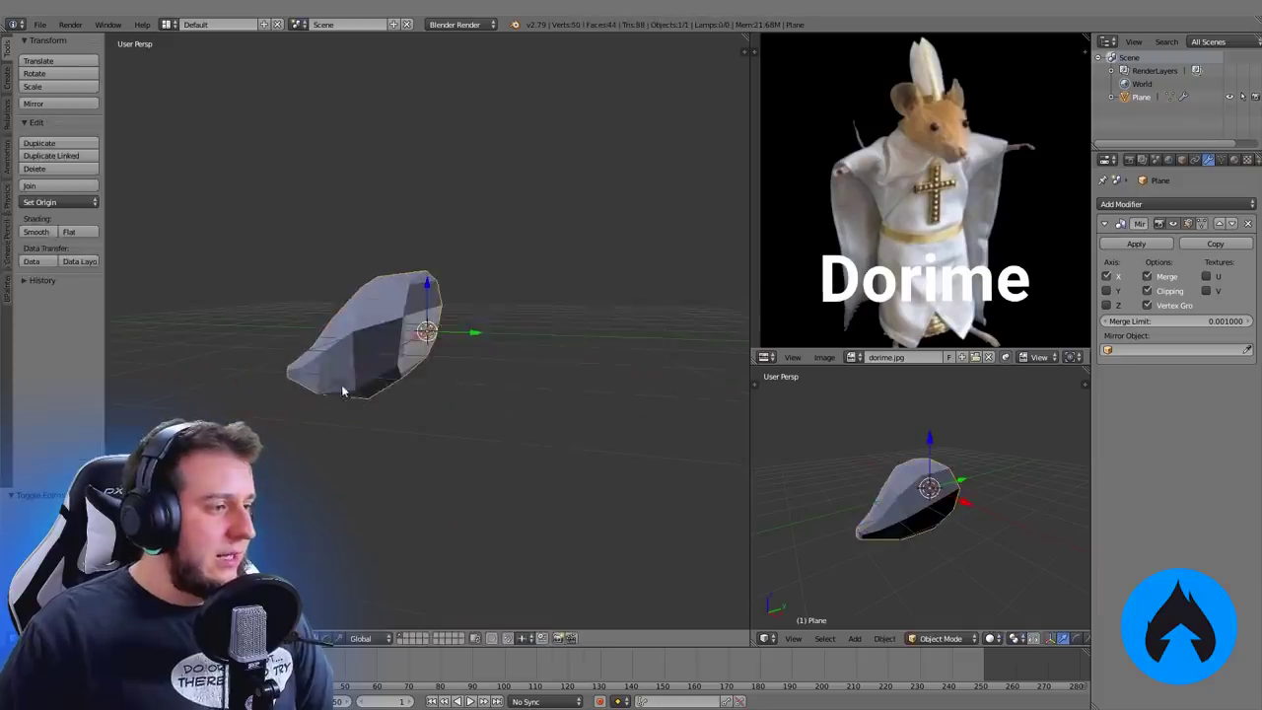
Move the vertices at the back of the head outward with proportional editing, including along the Y axis
key("Tab")
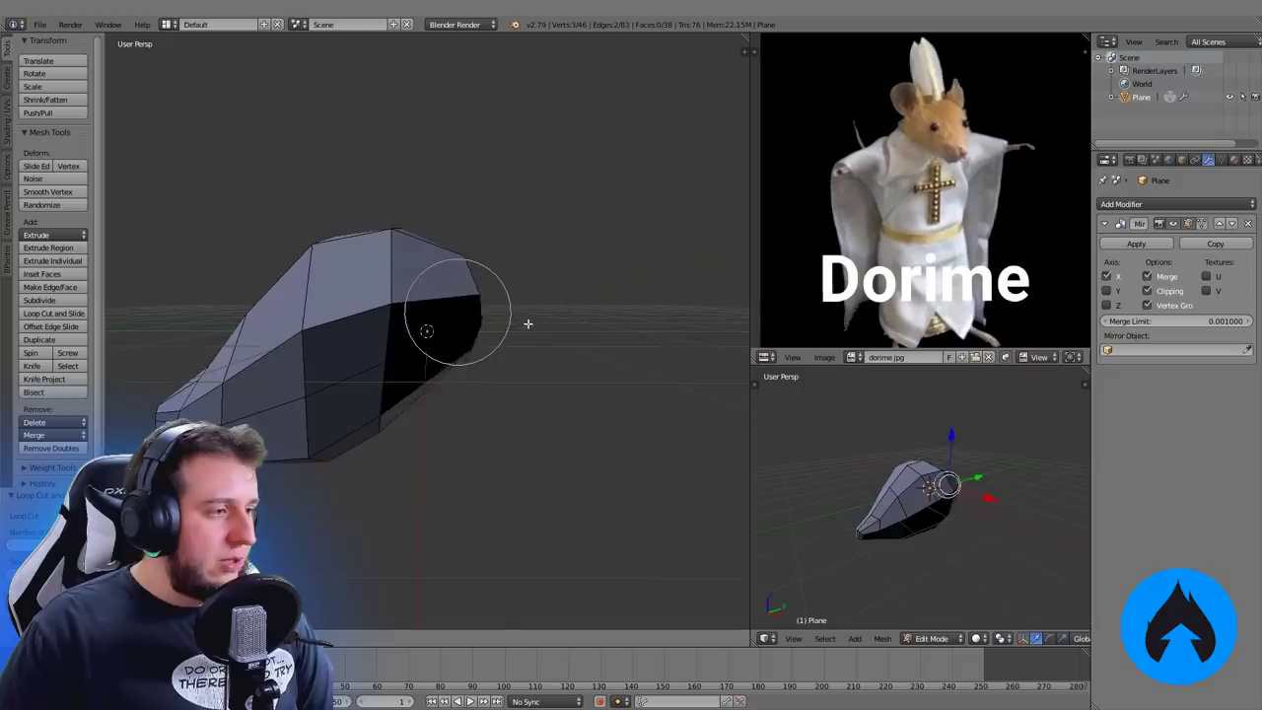
key("g")
left_click(543, 329)
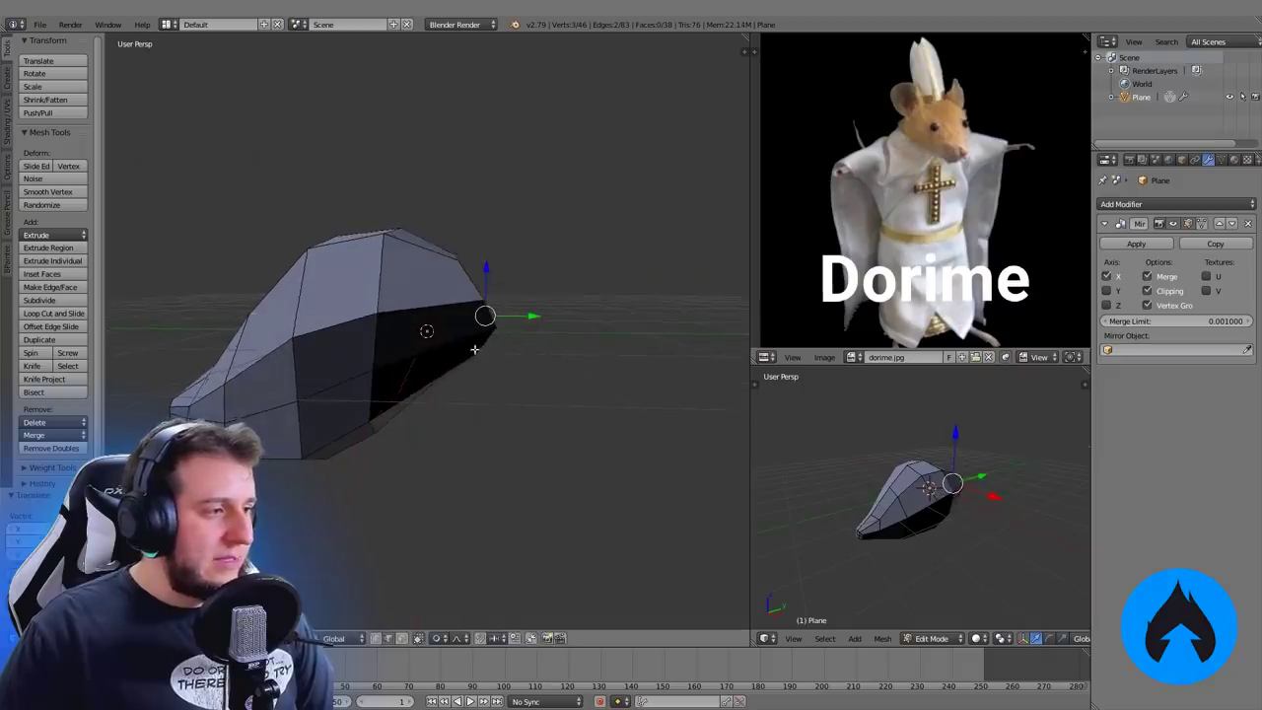
middle_click_drag(474, 349, 246, 348)
key("g")
key("y")
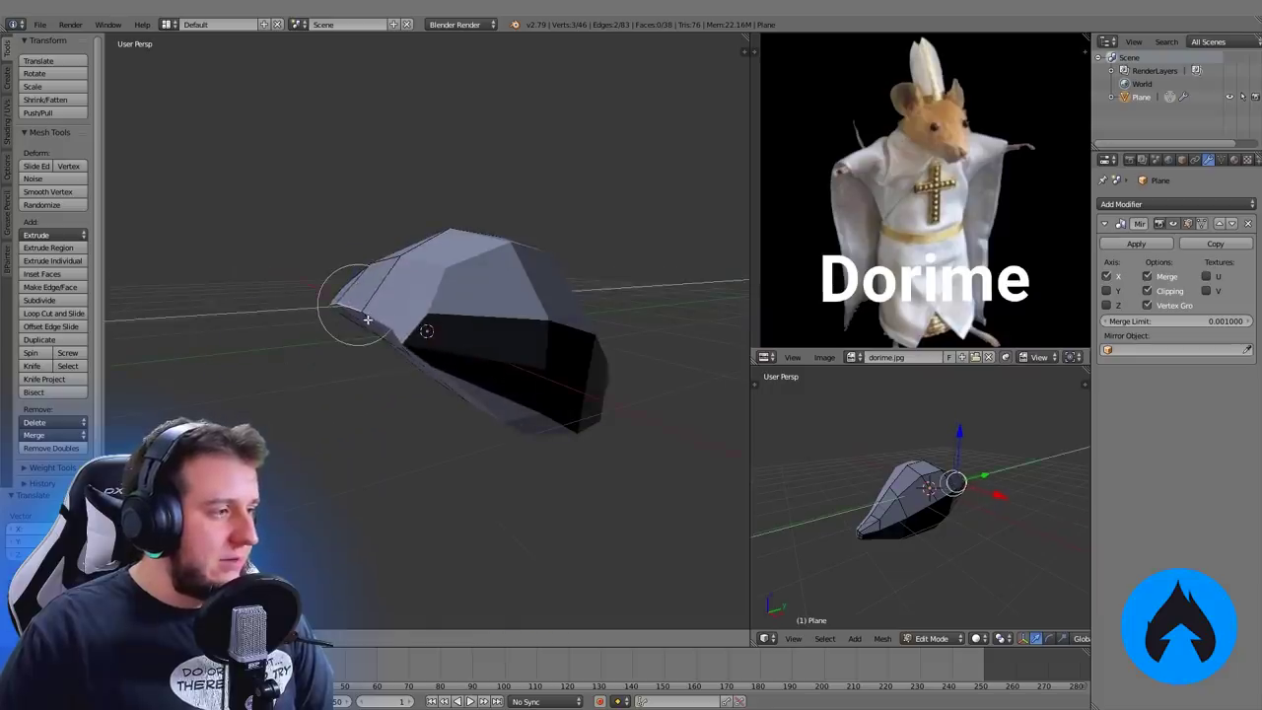
left_click(368, 322)
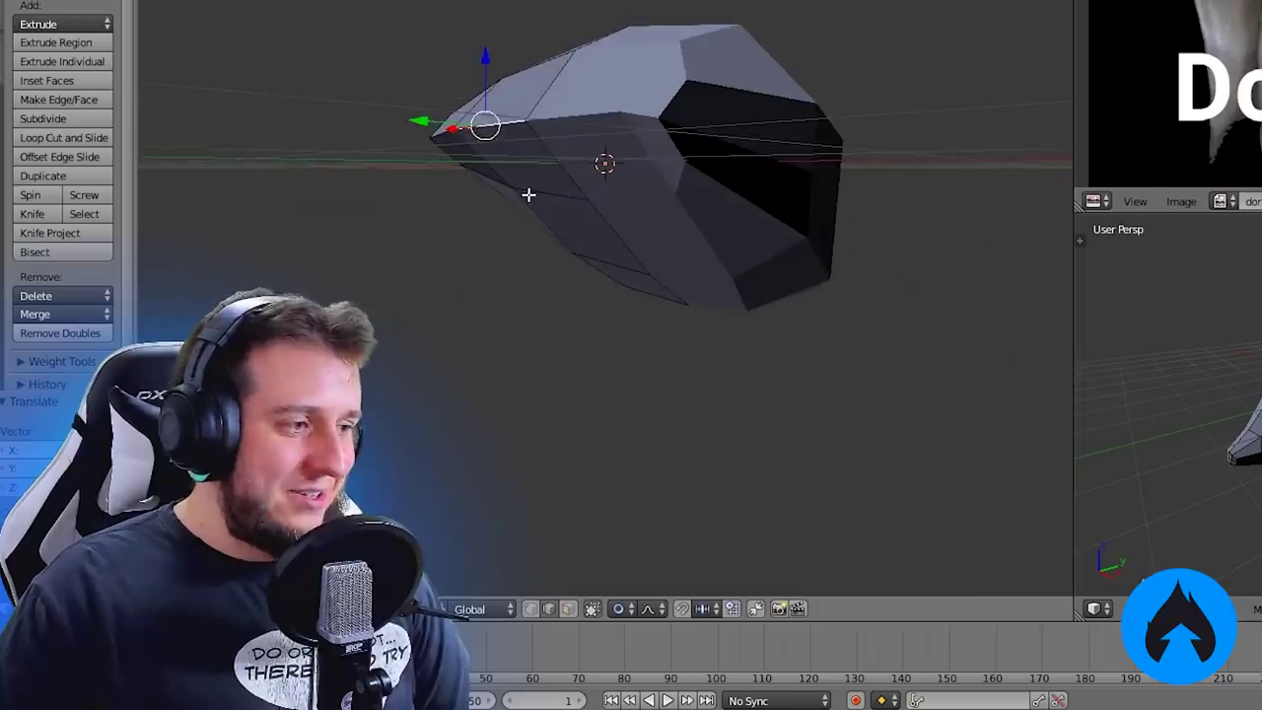
Select the edge on the lower rear side of the head and move it with proportional editing to round the shape
right_click(528, 194)
middle_click_drag(548, 194, 753, 227)
key("g")
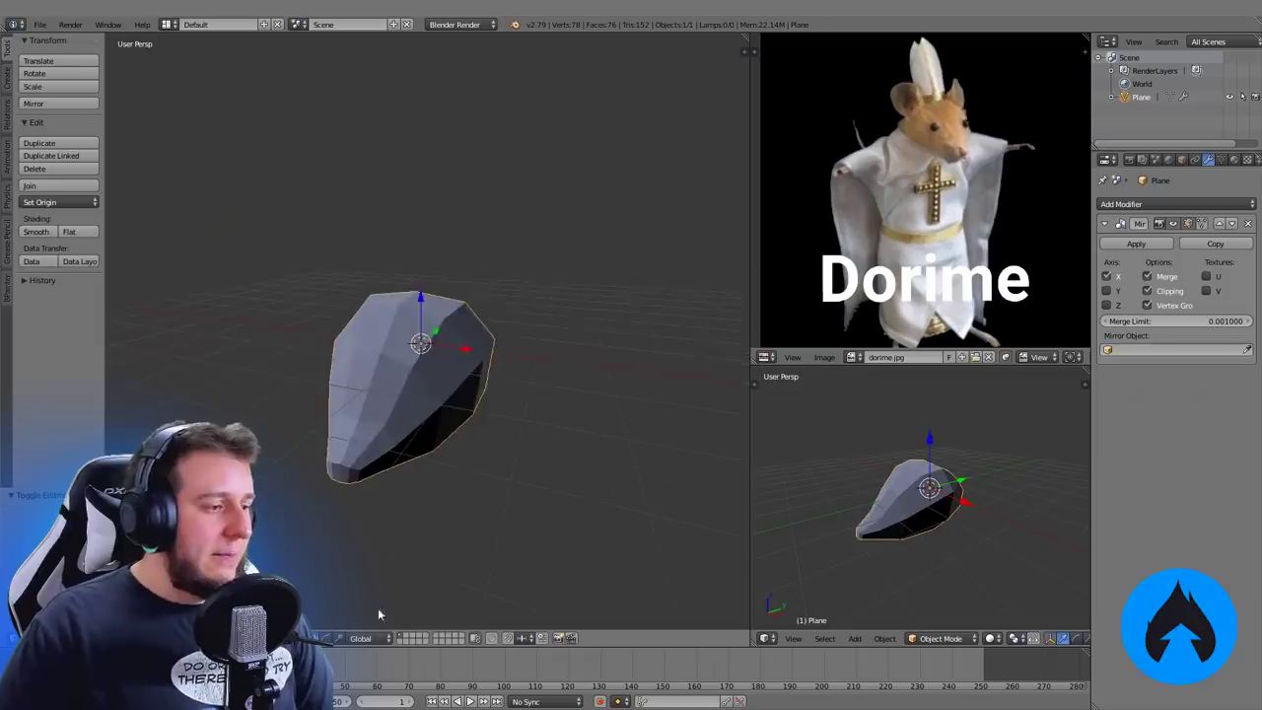
Try adding a cube inside the head mesh, scaling it down and moving it along the Z axis
key("Tab")
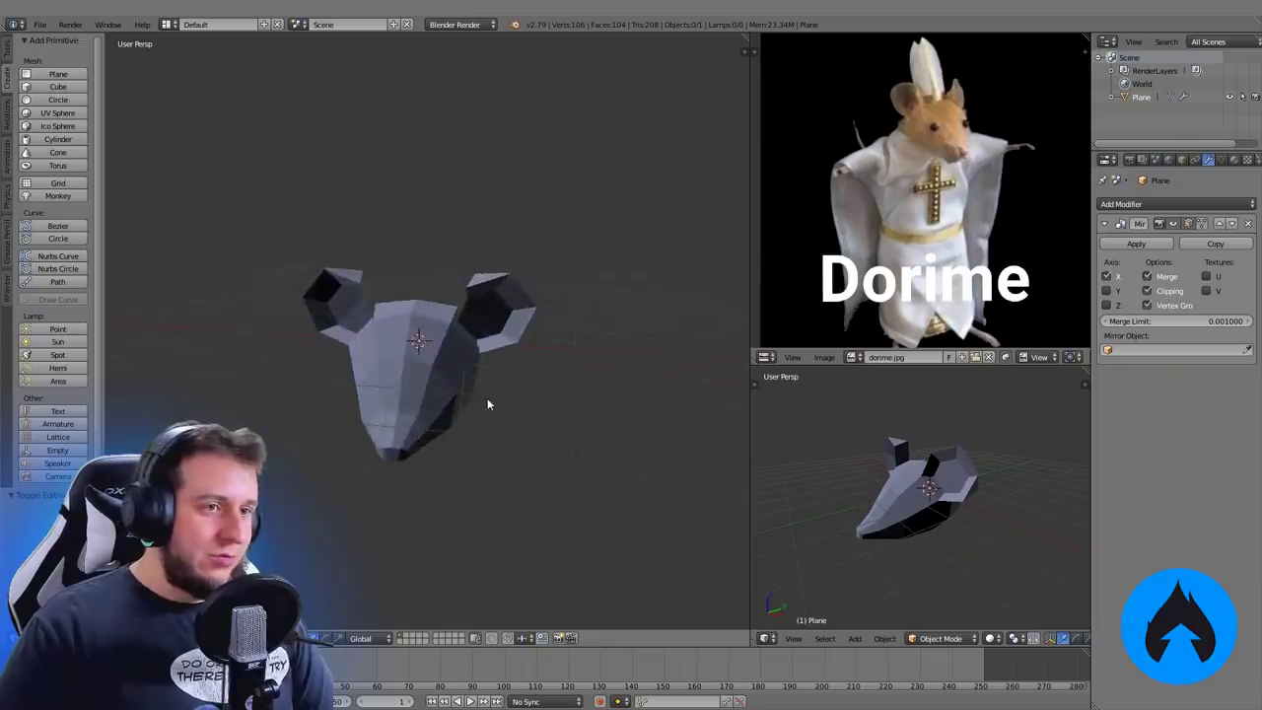
scroll(509, 386, "down", 3)
middle_click_drag(487, 397, 434, 371)
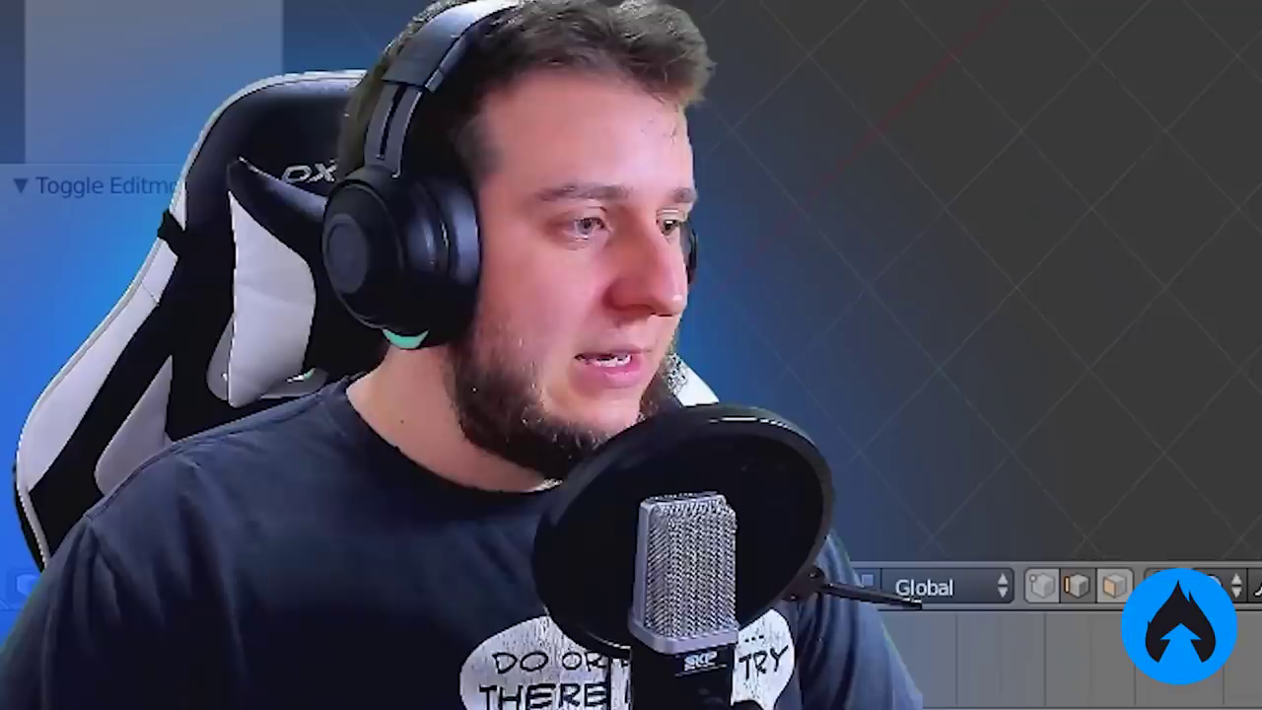
middle_click_drag(1210, 5, 1242, 2)
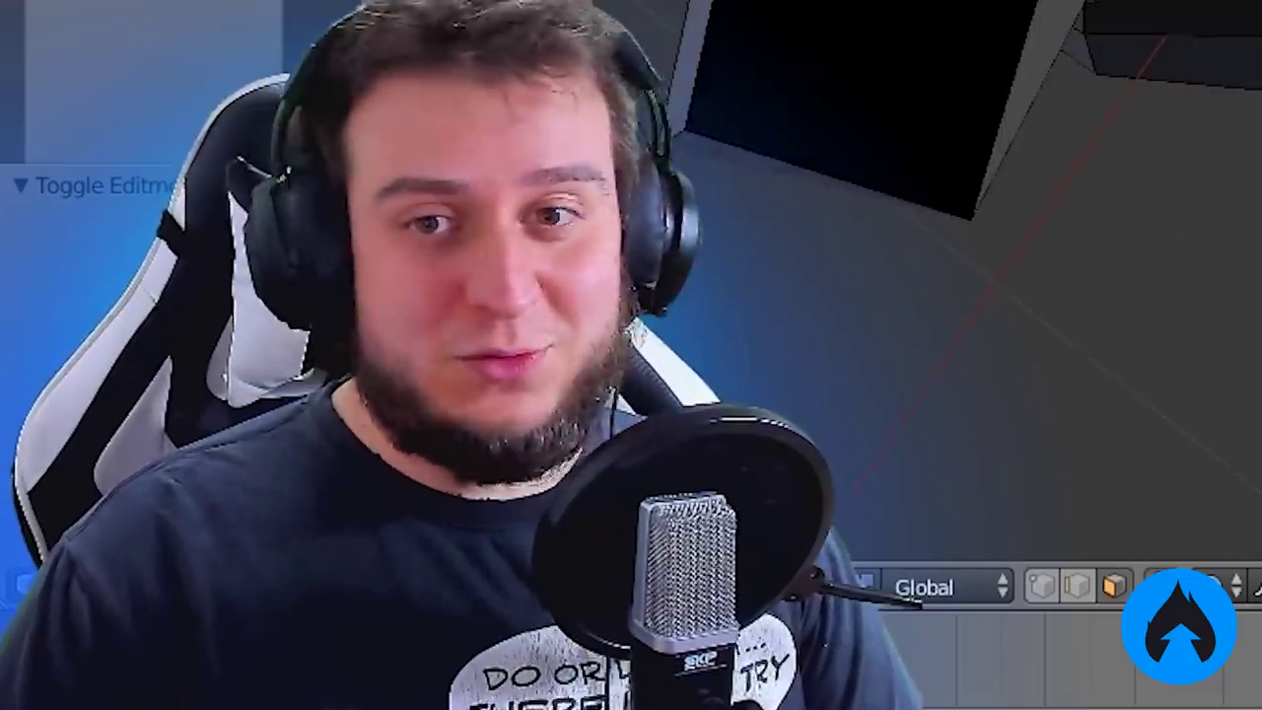
key("shift+a")
left_click(507, 399)
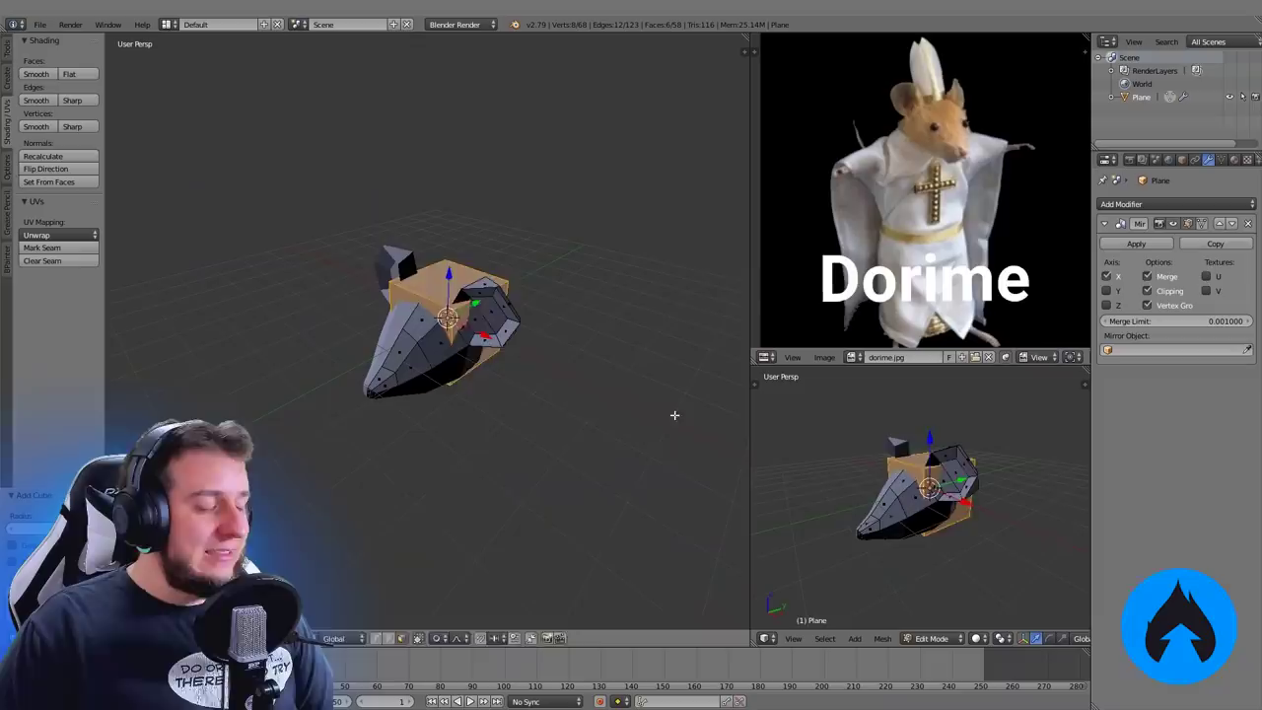
key("s")
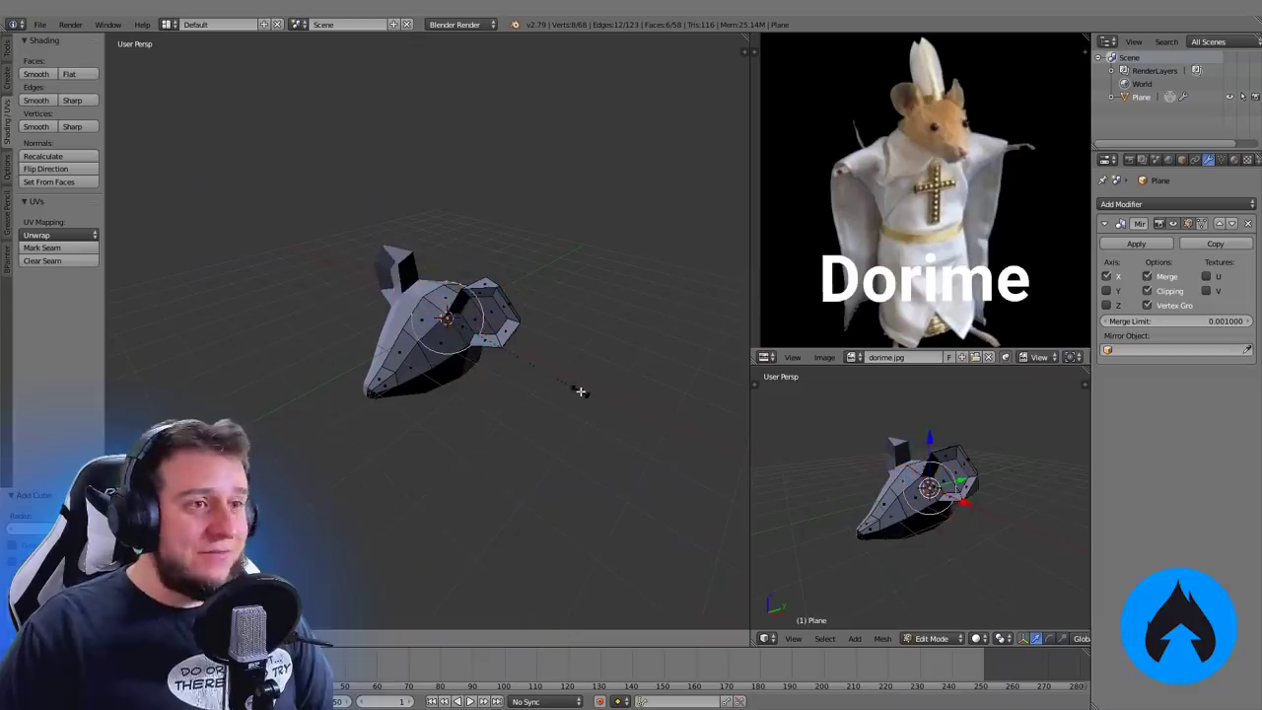
left_click(577, 389)
key("g")
key("z")
left_click(508, 309)
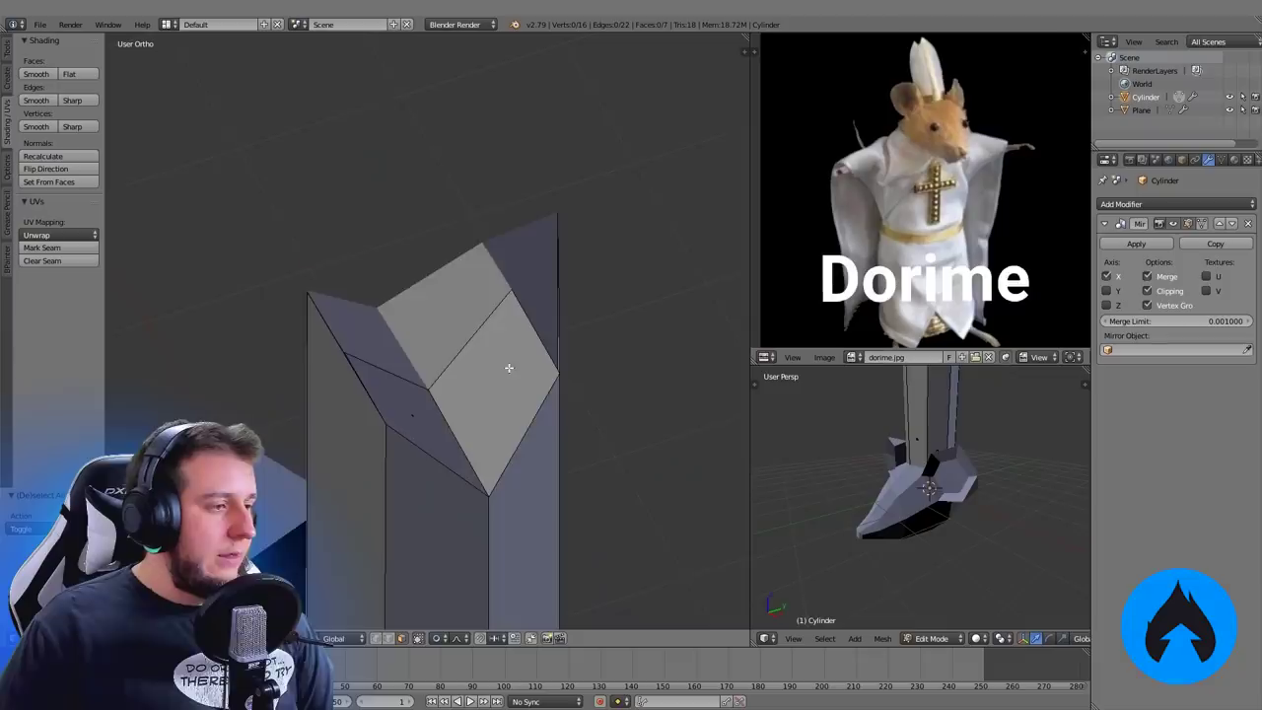
Fill the gap at the pointed top of the hat cylinder with a face
middle_click_drag(510, 365, 476, 612)
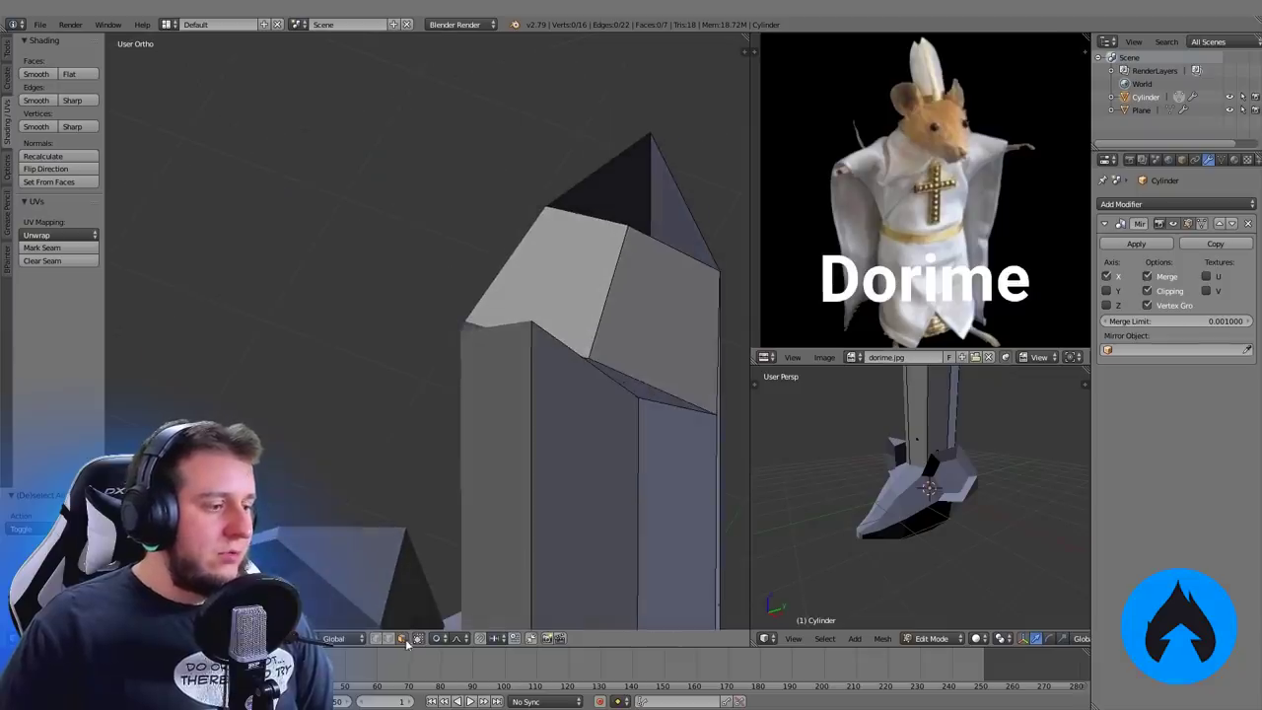
key("f")
middle_click_drag(683, 187, 294, 246)
right_click(345, 364)
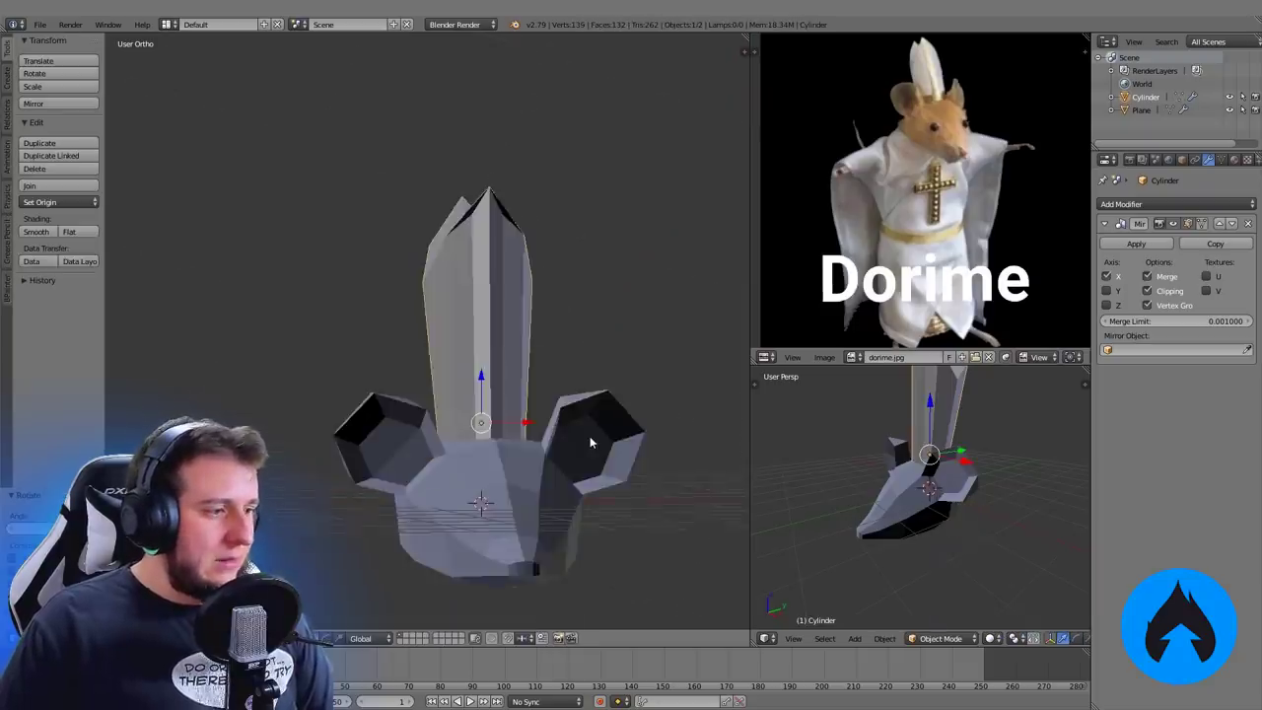
Select the face on the lower side of the rat's head and show the model from the front
middle_click_drag(590, 439, 576, 483)
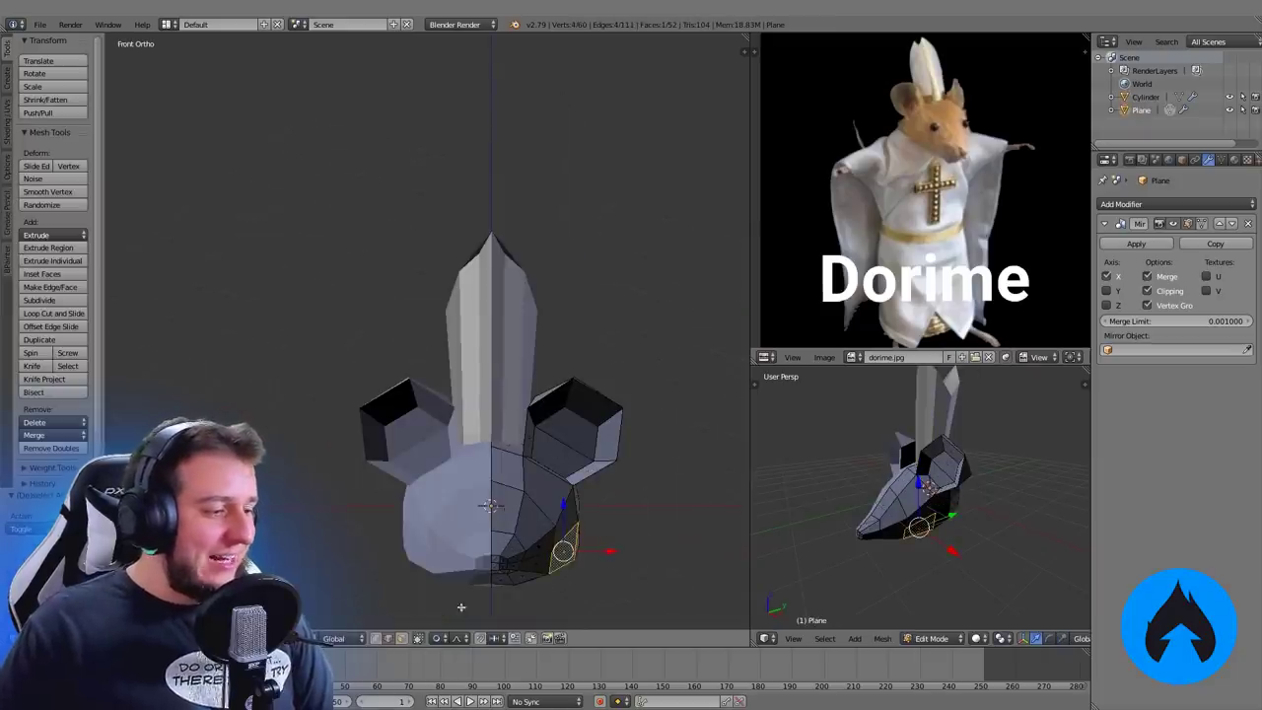
middle_click_drag(631, 493, 563, 517)
right_click(561, 508)
key("KP_1")
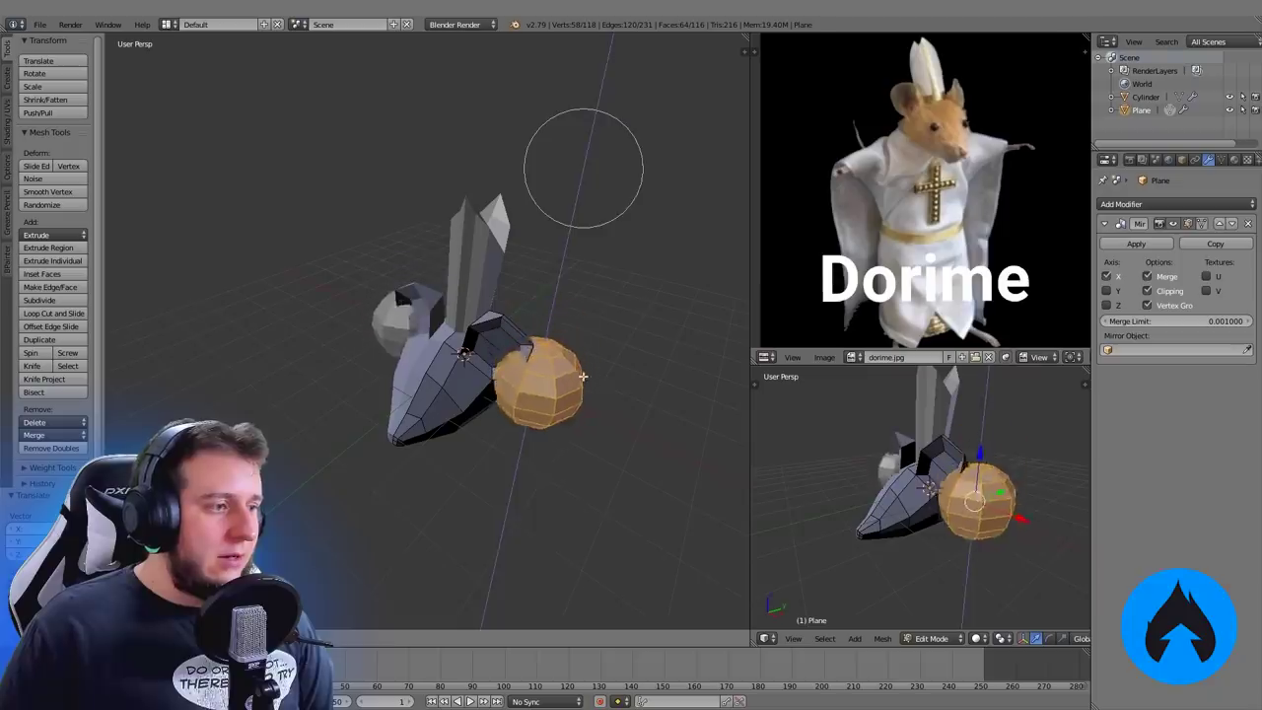
Shrink the eye sphere, then move it forward along Y and inward along X toward the head
left_click(552, 400)
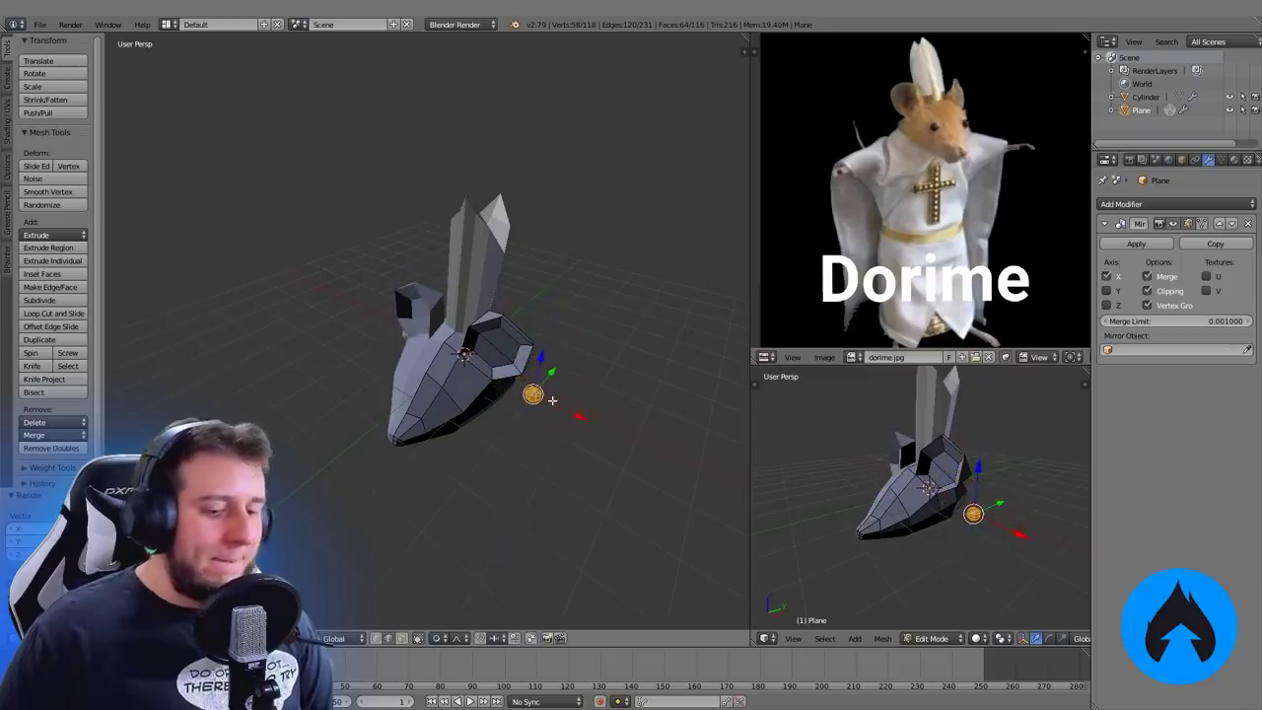
middle_click_drag(552, 400, 394, 345)
left_click_drag(574, 442, 508, 442)
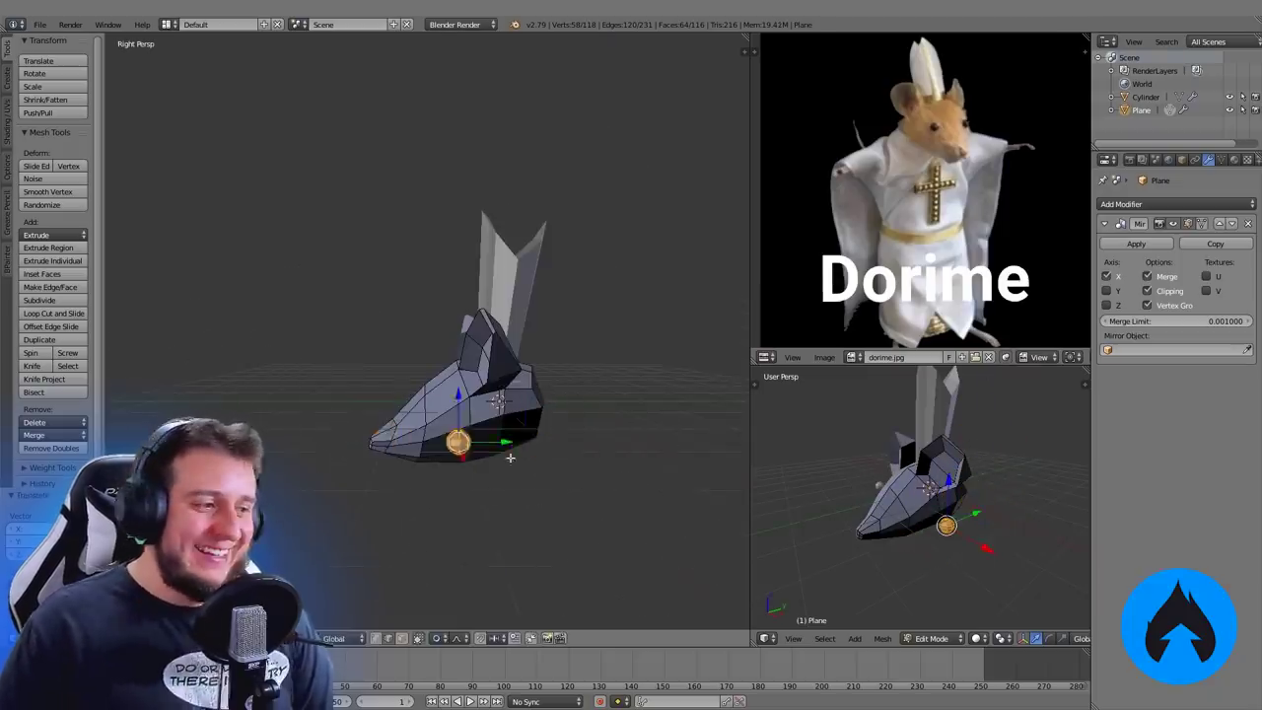
middle_click_drag(509, 456, 538, 436)
left_click_drag(573, 420, 508, 418)
middle_click_drag(497, 430, 401, 431)
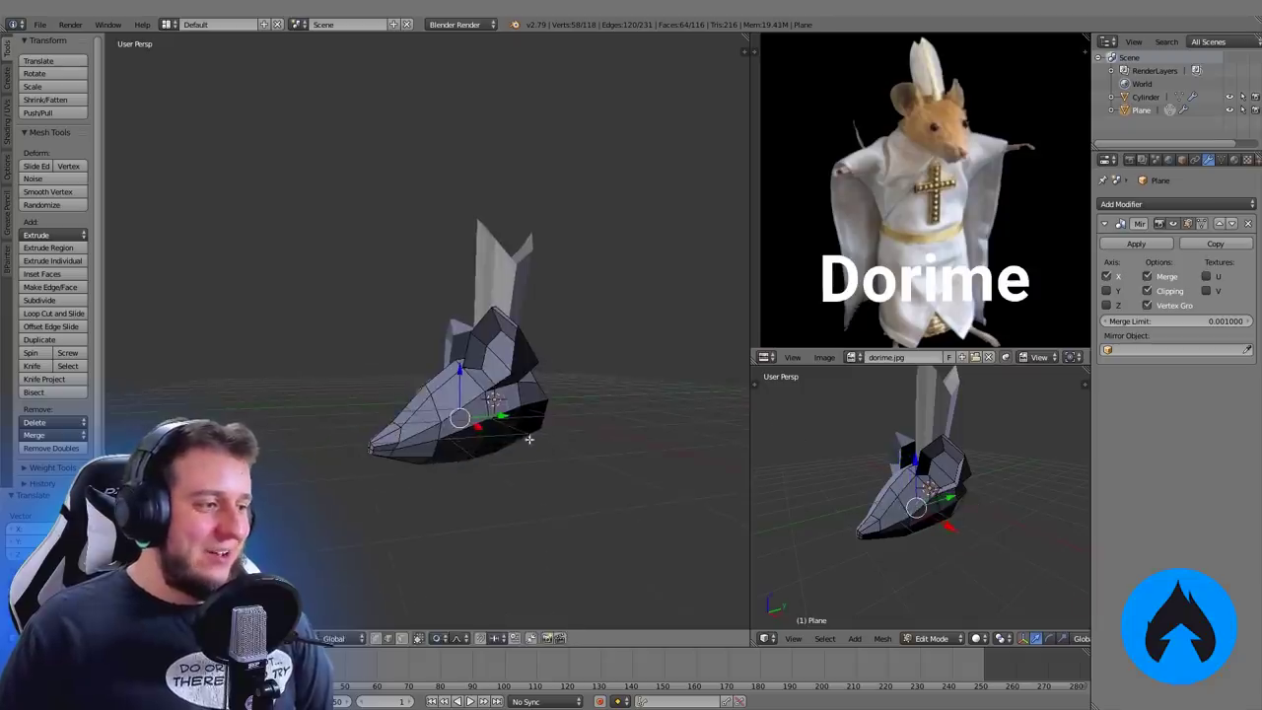
Position the eye sphere on the upper side of the face beneath the ear, adjusting it from the front
key("g")
left_click(495, 406)
middle_click_drag(495, 432, 554, 451)
key("KP_1")
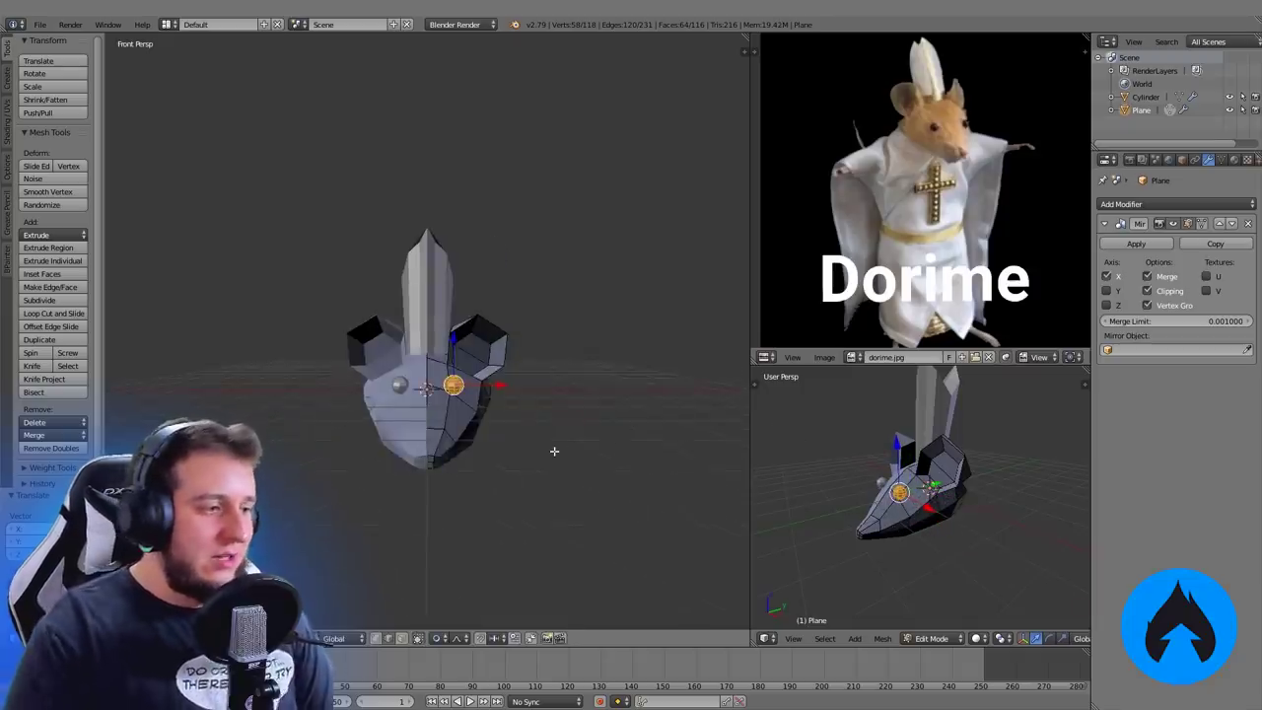
scroll(554, 450, "up", 5)
key("g")
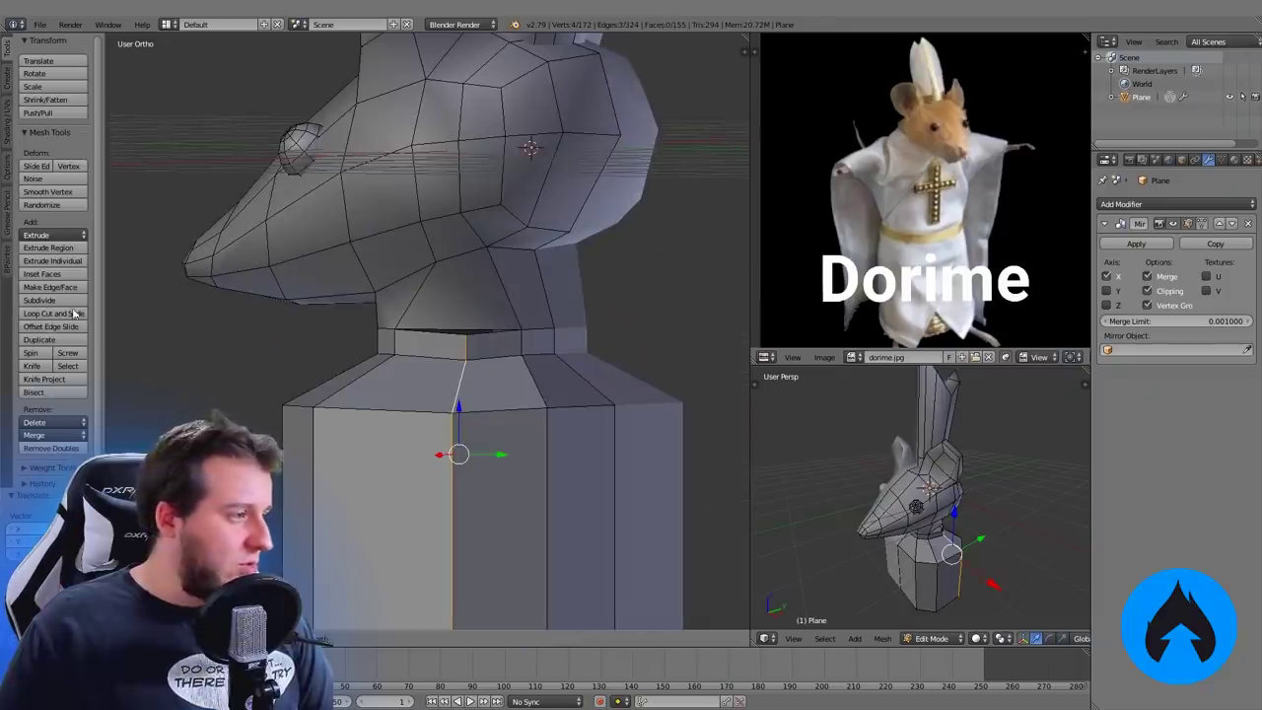
Add a centred loop cut running down the side of the head and merge the two vertices at the neck gap
left_click(453, 236)
right_click(454, 236)
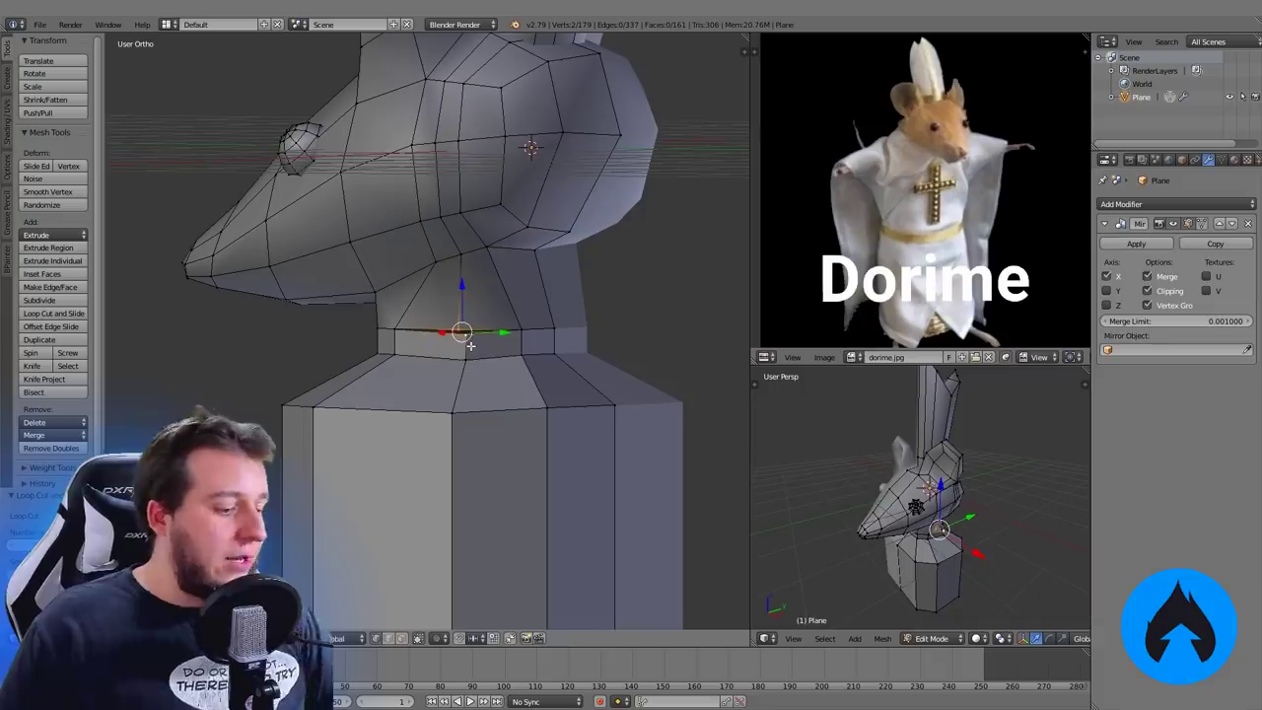
key("alt+m")
left_click(462, 339)
Slide the vertices just below the neck along their edges to even out the shoulder topology
right_click(471, 359)
middle_click_drag(470, 359, 488, 417)
key("g")
key("g")
left_click(500, 402)
key("g")
key("g")
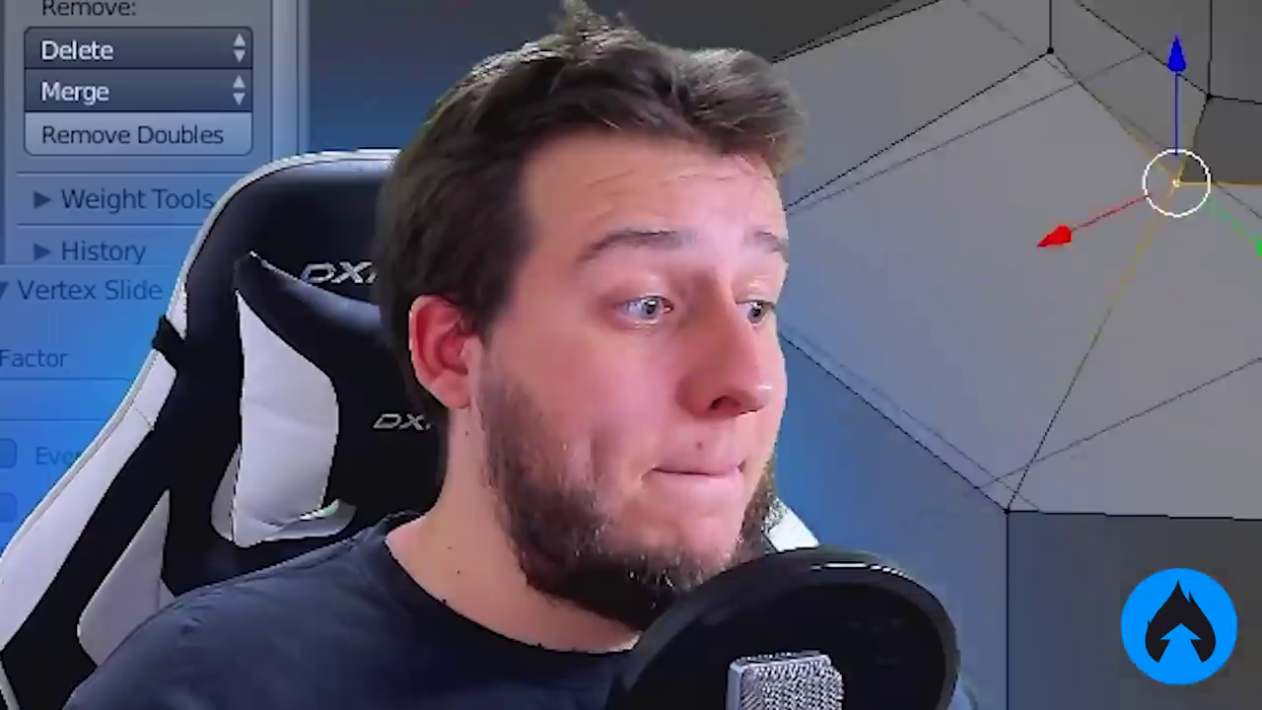
middle_click_drag(488, 417, 461, 412)
key("g")
key("g")
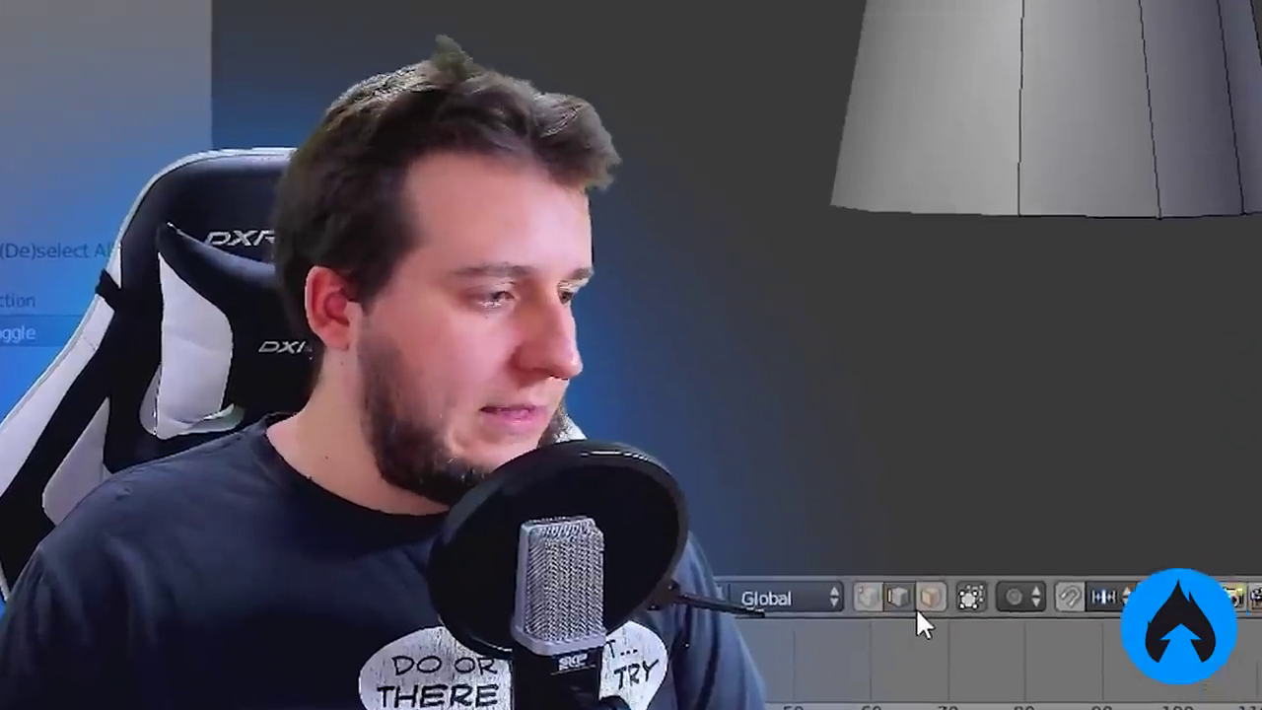
Delete the two faces on the side of the body below the shoulder to open a hole for the arm
left_click(925, 599)
middle_click_drag(971, 133, 934, 137)
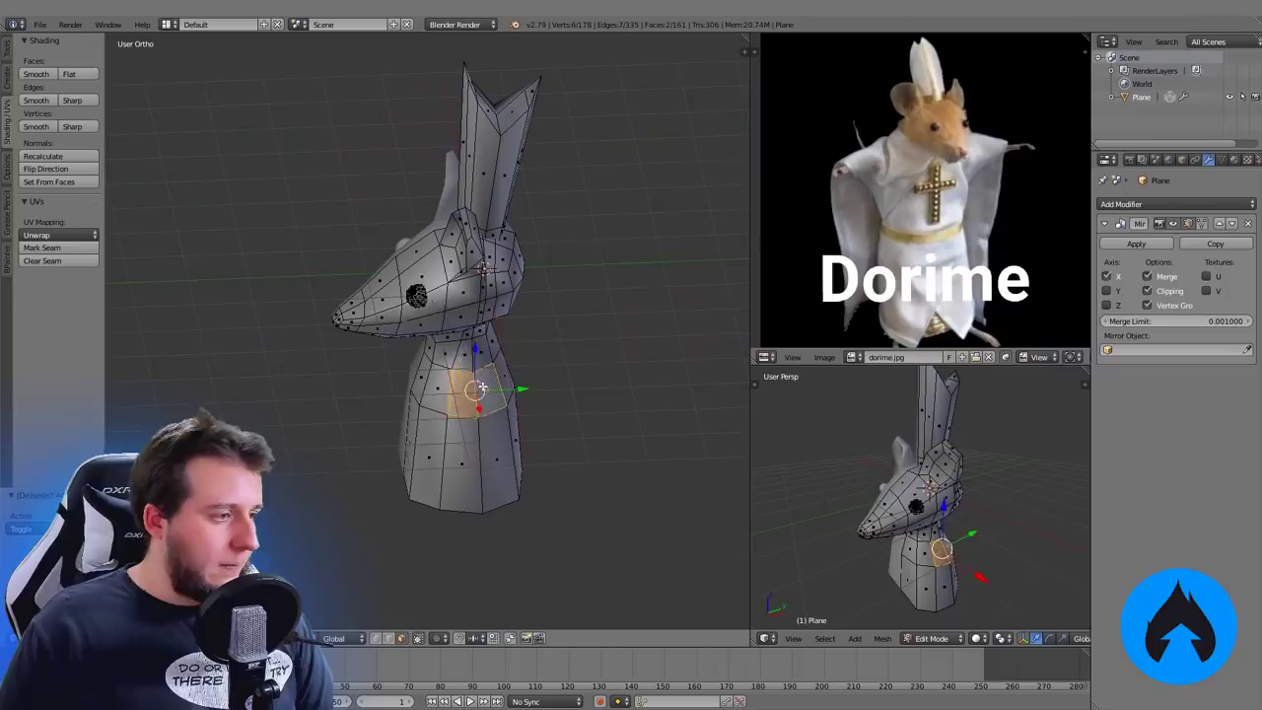
key("x")
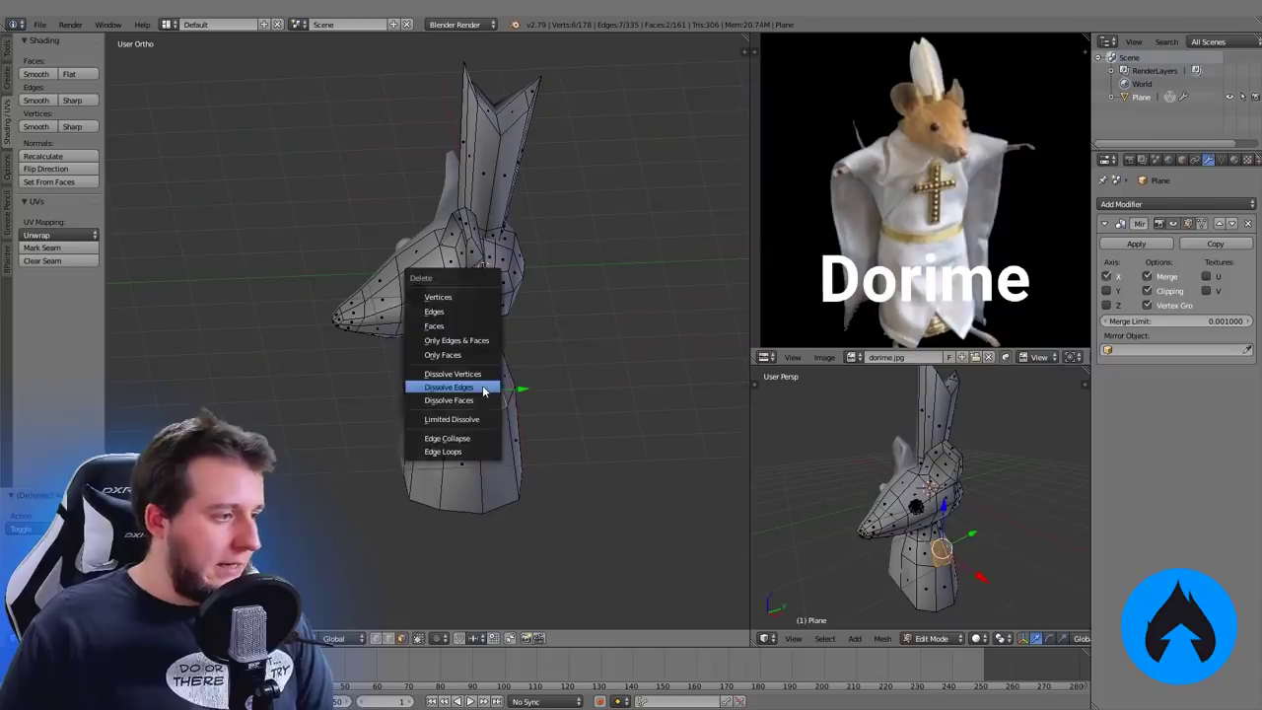
left_click(444, 328)
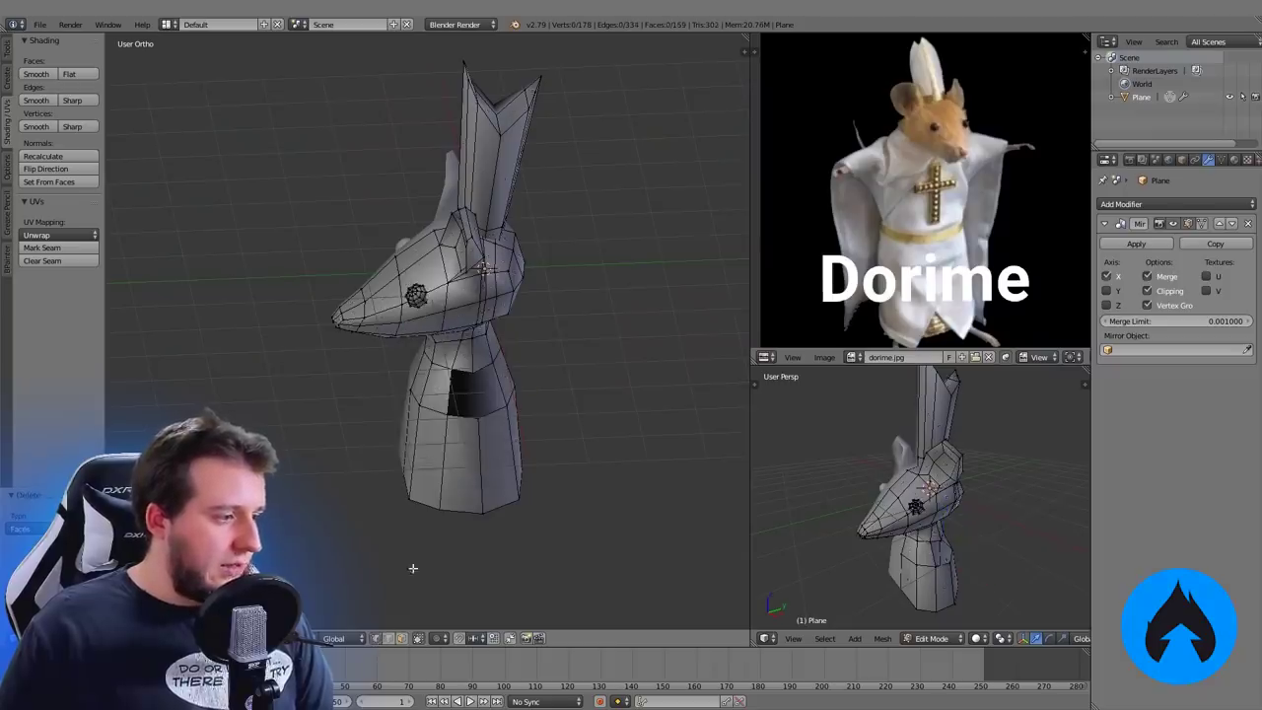
Enlarge the arm opening by moving its surrounding vertices, and extrude it outward along the side into a sleeve
key("g")
left_click(497, 378)
right_click(482, 424)
key("g")
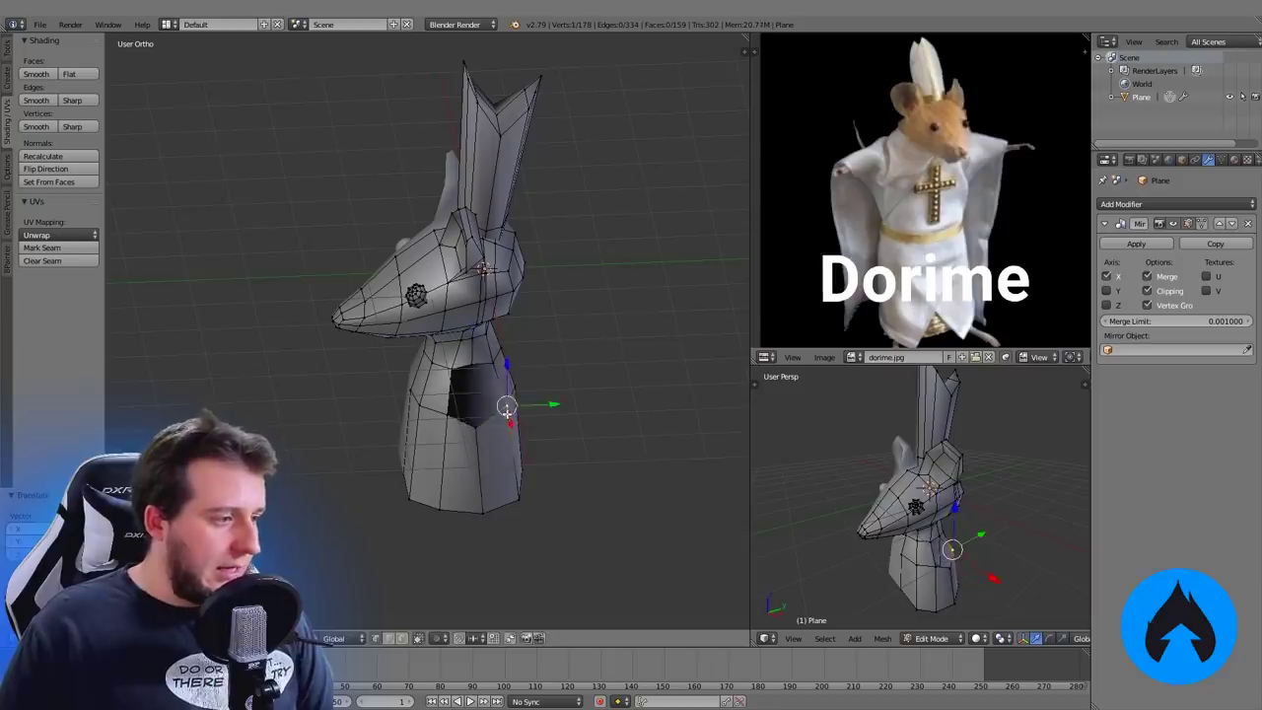
middle_click_drag(485, 434, 454, 444)
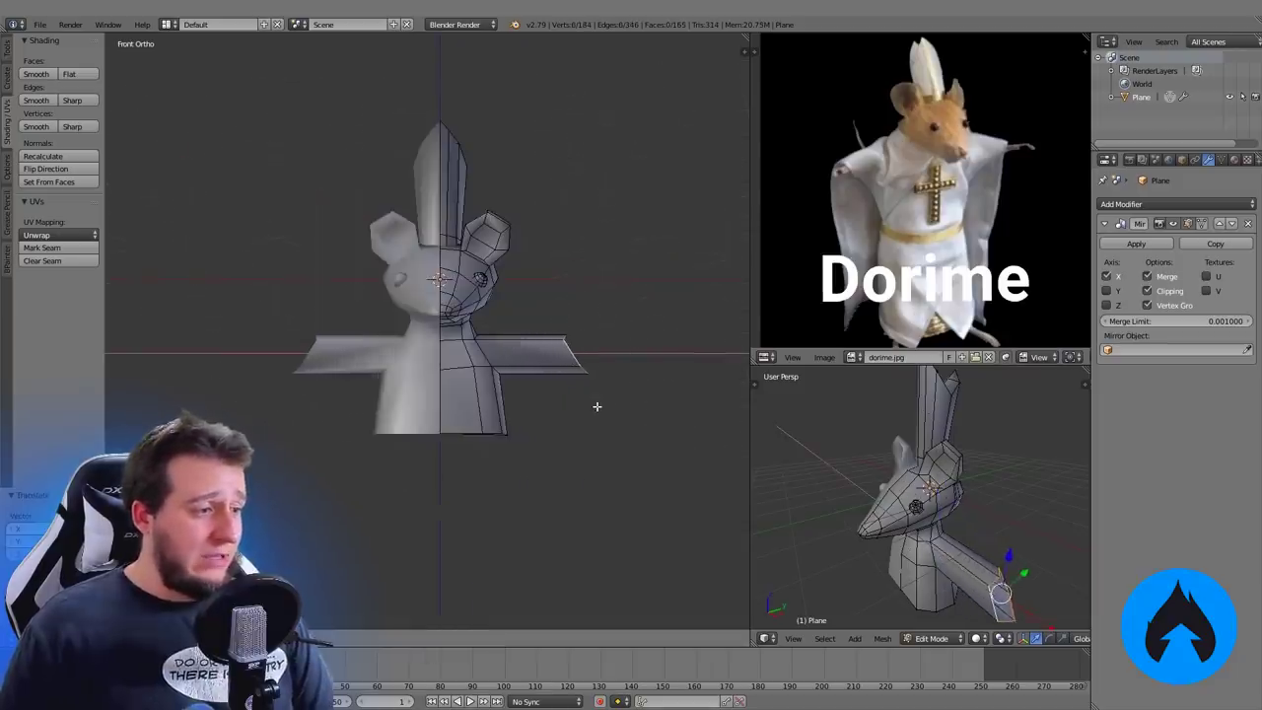
left_click(597, 411)
scroll(666, 391, "up", 2)
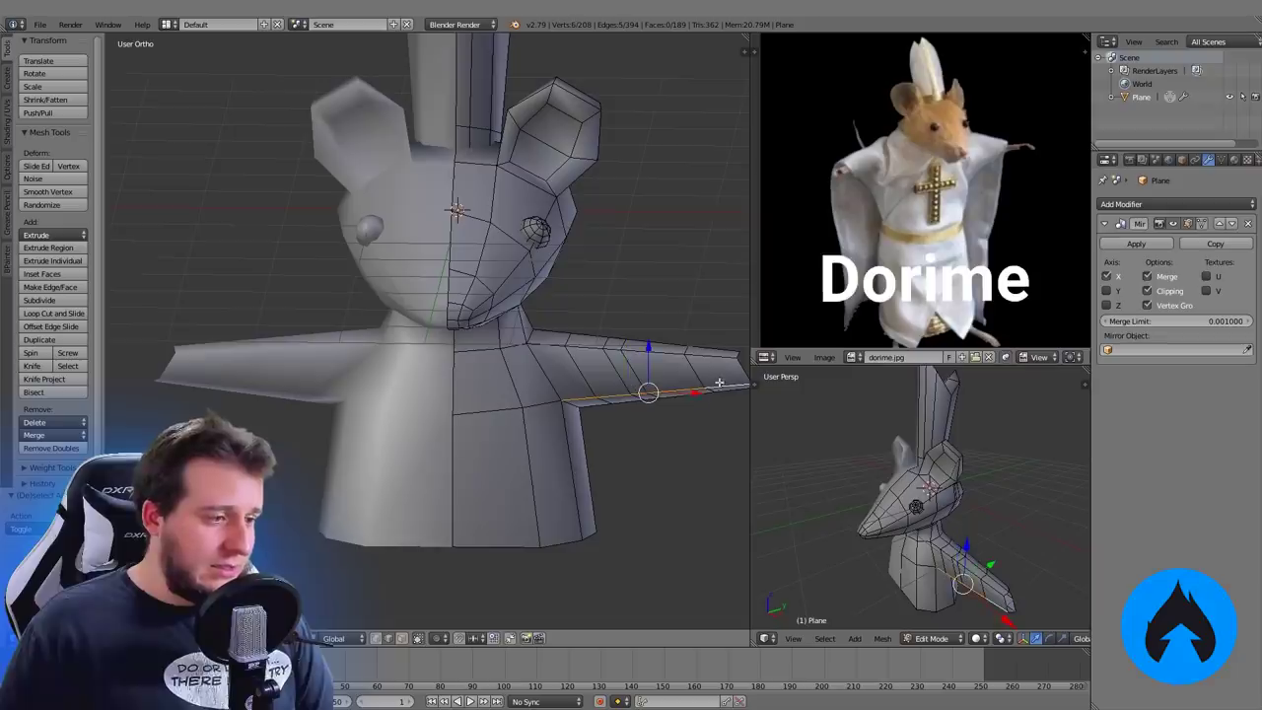
Enable proportional editing, and rotate and scale the edge run along the sleeve's underside so it slopes up toward the cuff
left_click(445, 639)
left_click(448, 616)
key("g")
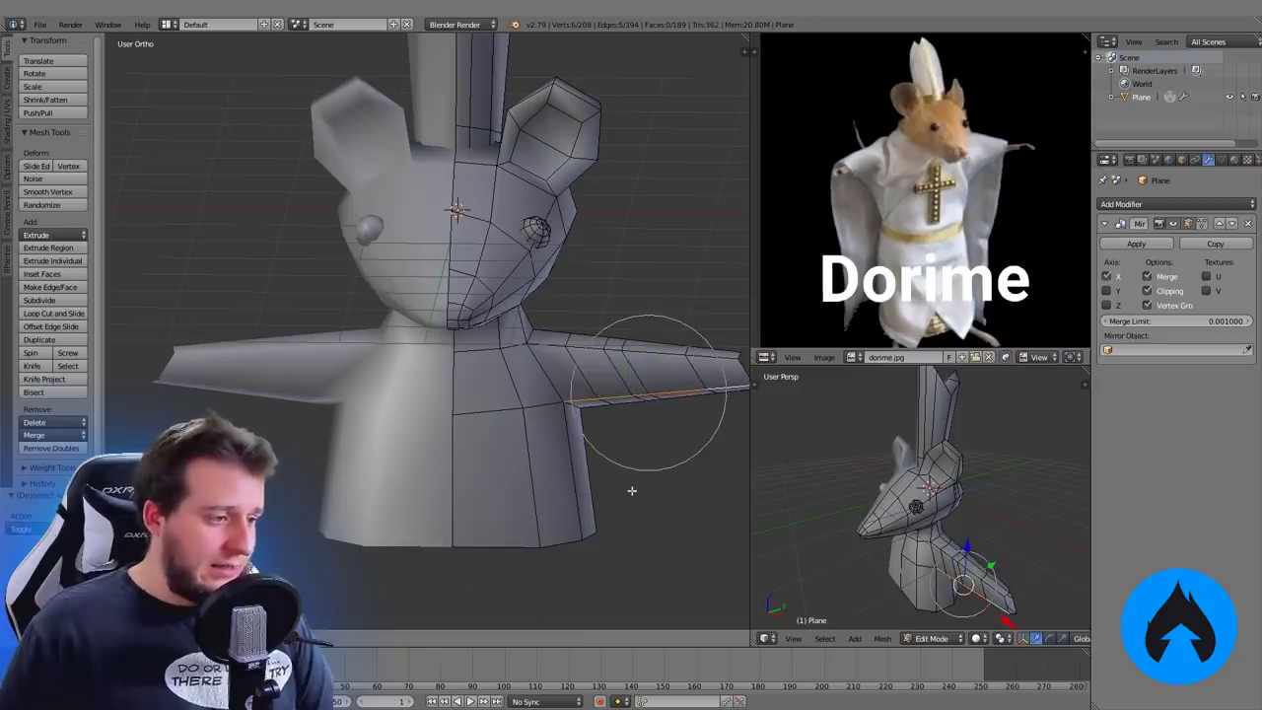
right_click(667, 518)
key("r")
left_click(693, 498)
key("s")
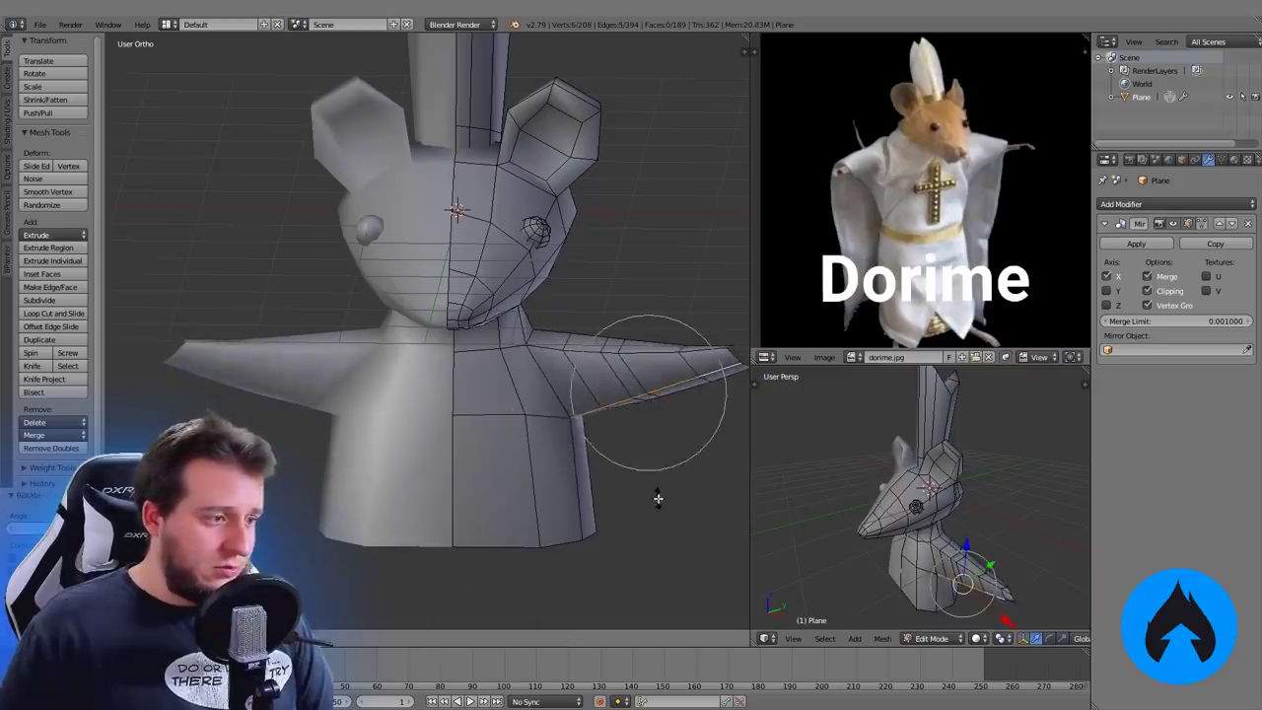
left_click(636, 484)
Lower the sleeve's underside edges with proportional editing so the sleeve widens toward the armpit
key("g")
left_click(667, 503)
key("g")
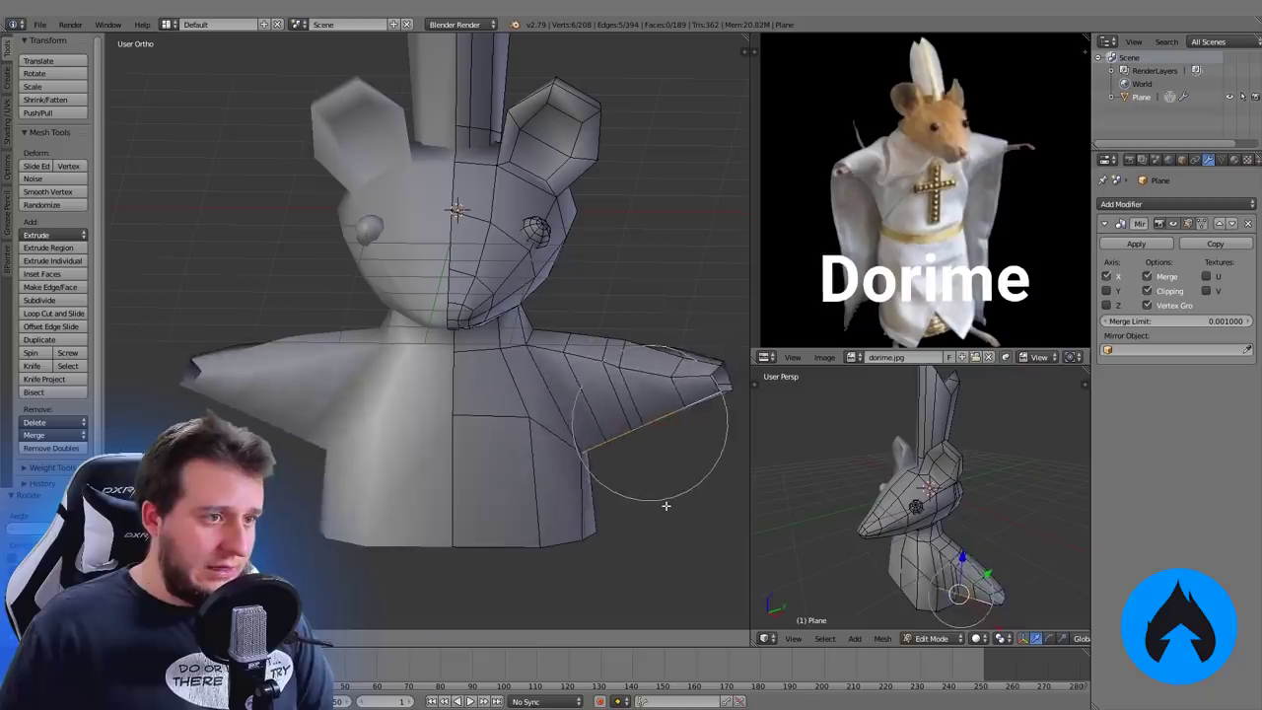
left_click(663, 509)
Move and rotate the edge at the front of the sleeve's cuff opening, working from the side
middle_click_drag(667, 507, 508, 522)
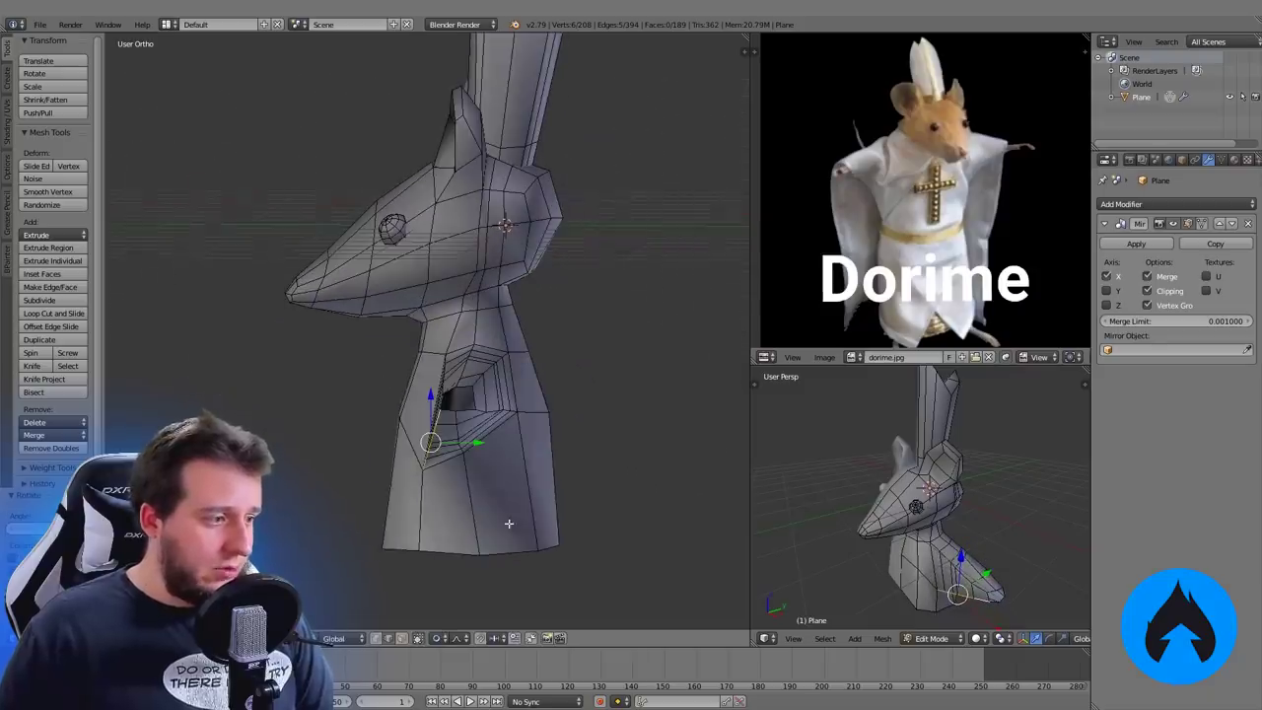
key("g")
left_click(495, 393)
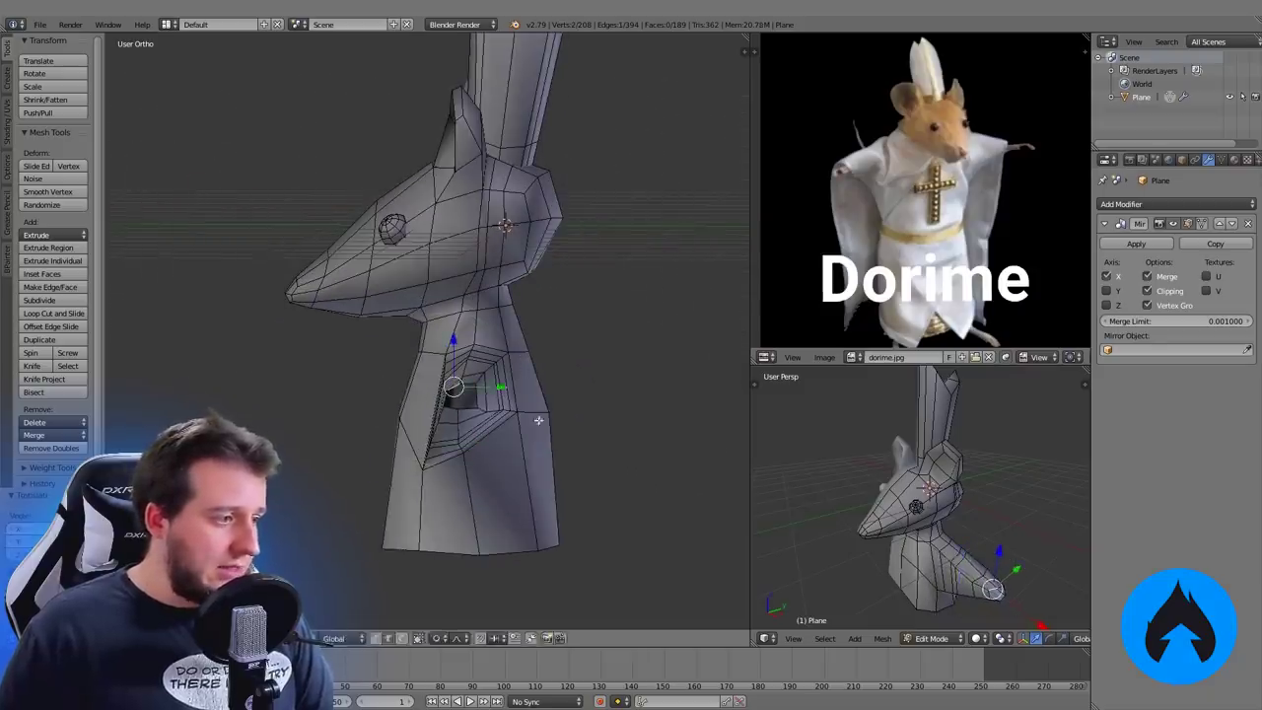
key("r")
left_click(537, 414)
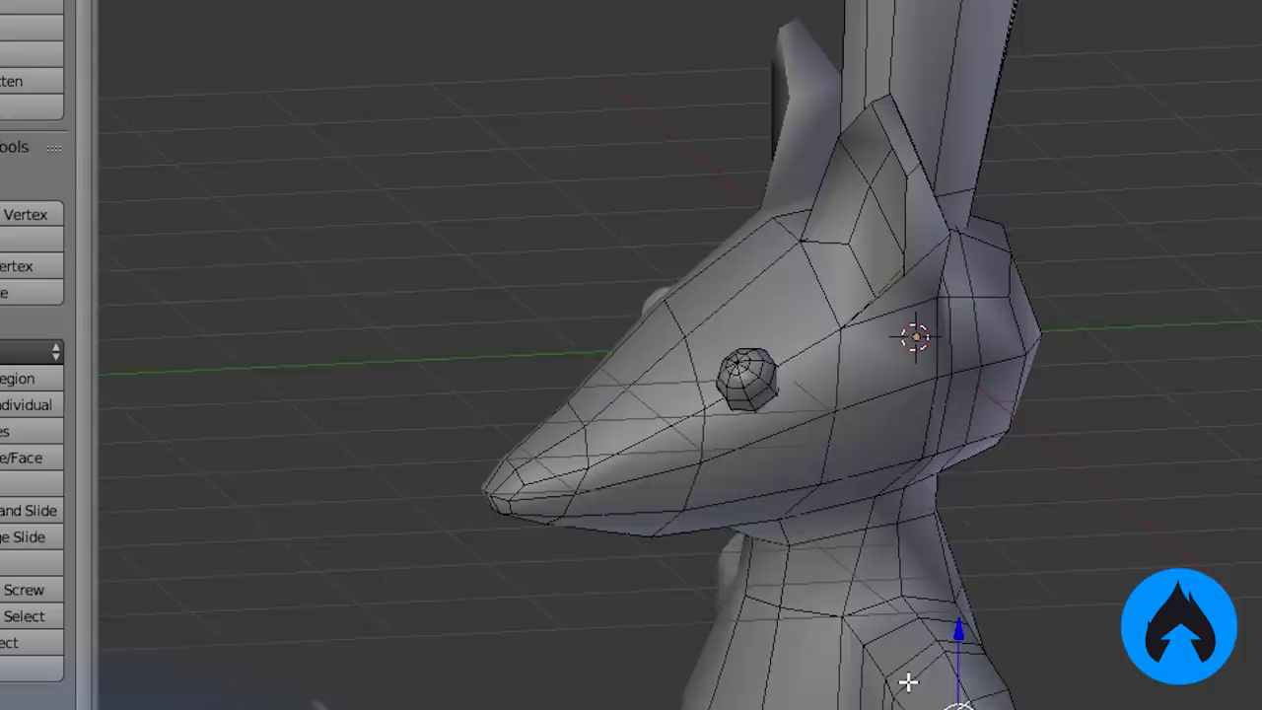
Smooth the vertices of the edge run along the front upper side of the sleeve from shoulder to cuff
middle_click_drag(908, 681, 860, 641)
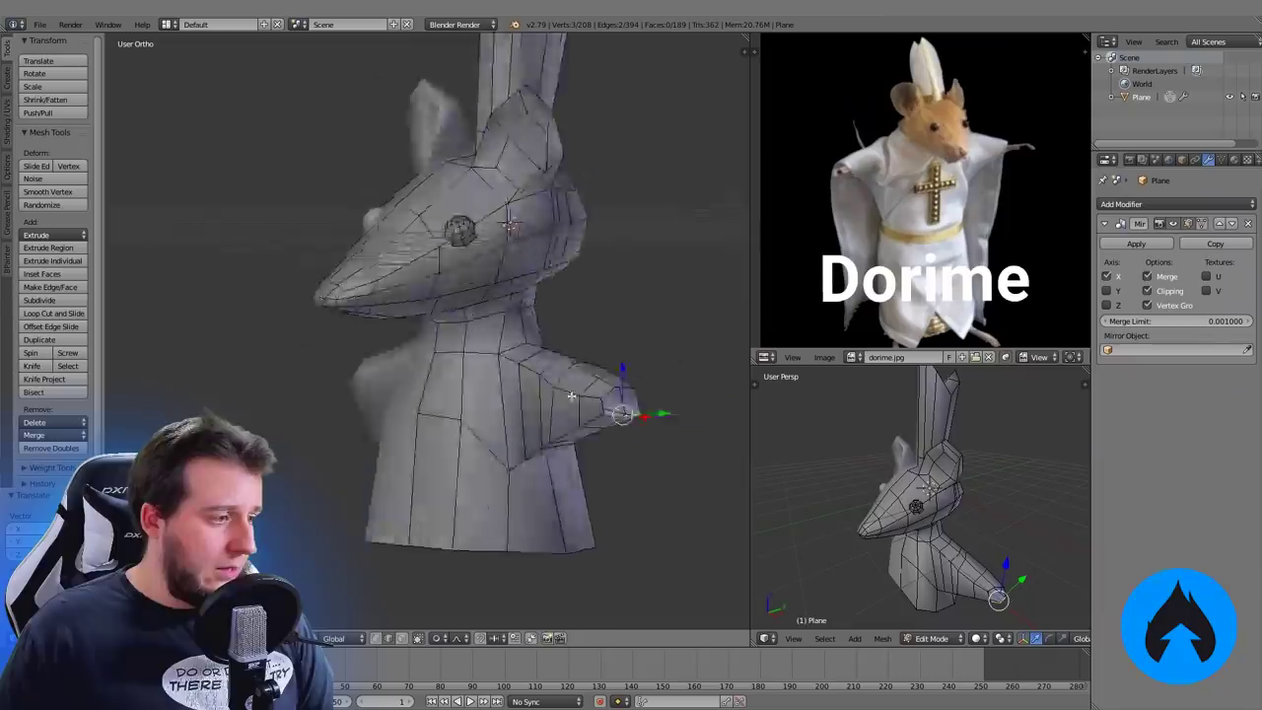
key("Tab")
middle_click_drag(503, 410, 638, 391)
key("Tab")
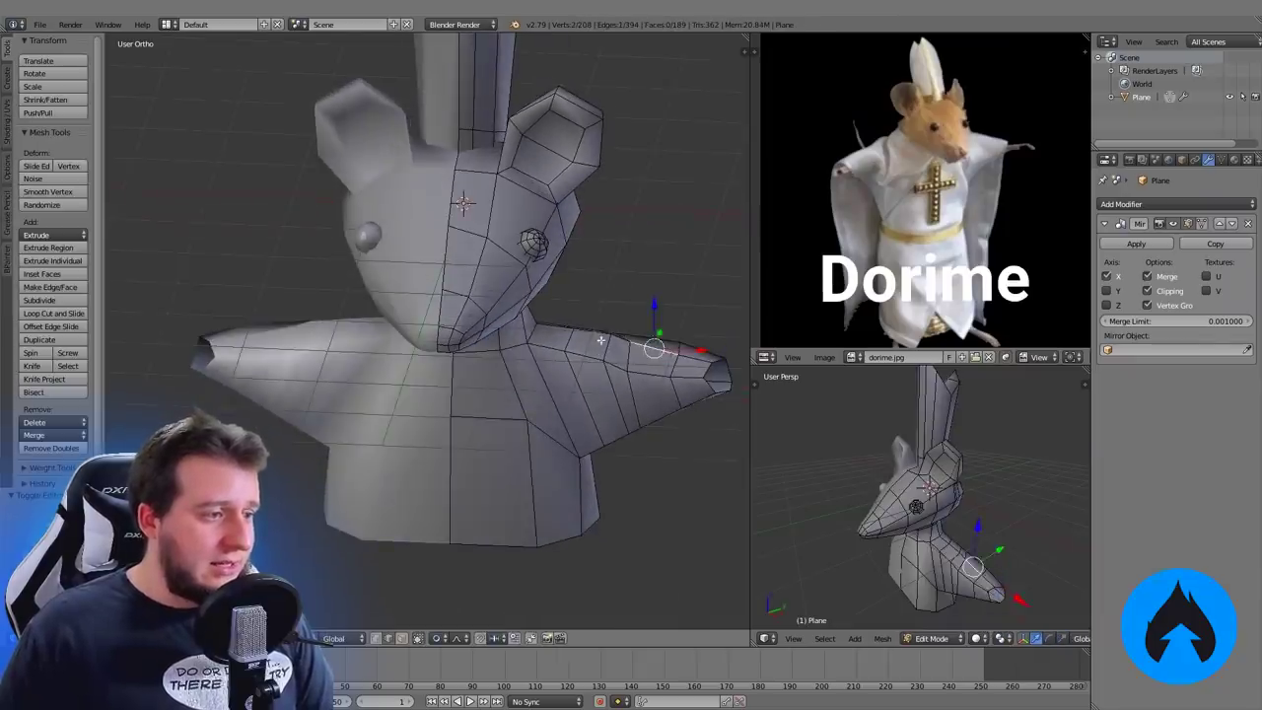
right_click(600, 340)
middle_click_drag(590, 345, 559, 357)
right_click(569, 327)
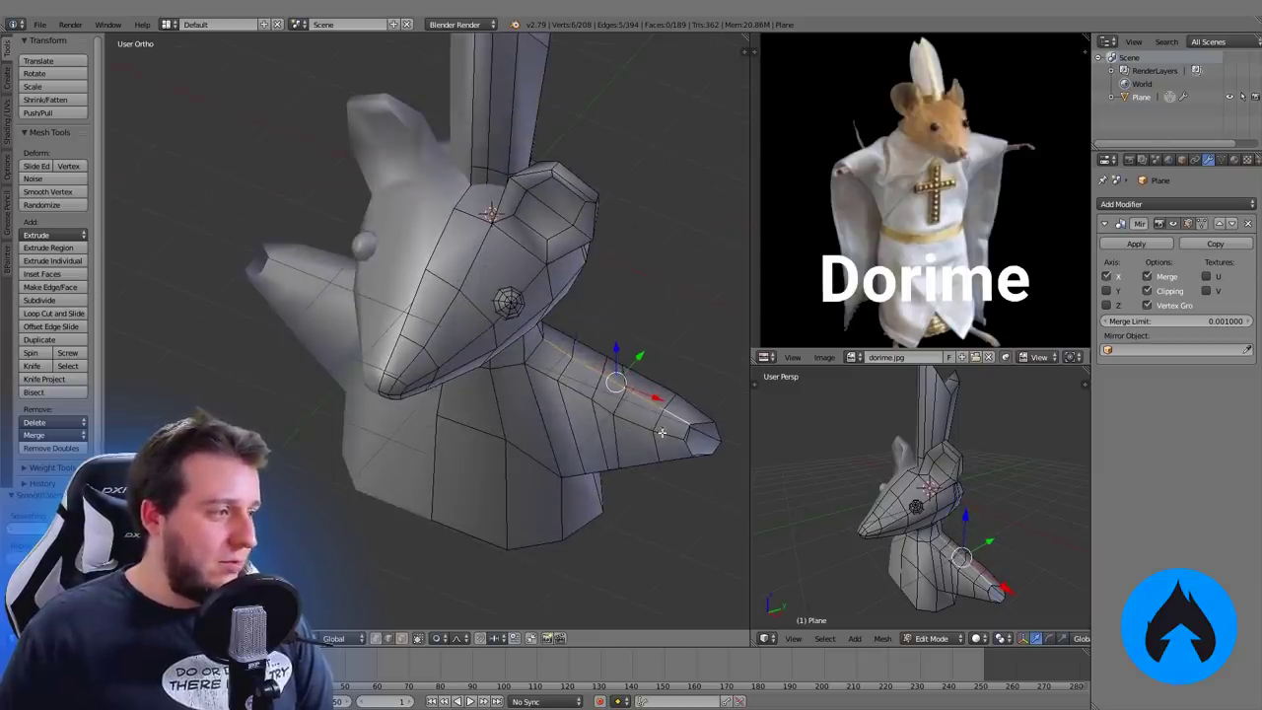
right_click(574, 389, "shift")
right_click(609, 402, "shift")
right_click(645, 419, "shift")
left_click(69, 199)
middle_click_drag(607, 350, 588, 321)
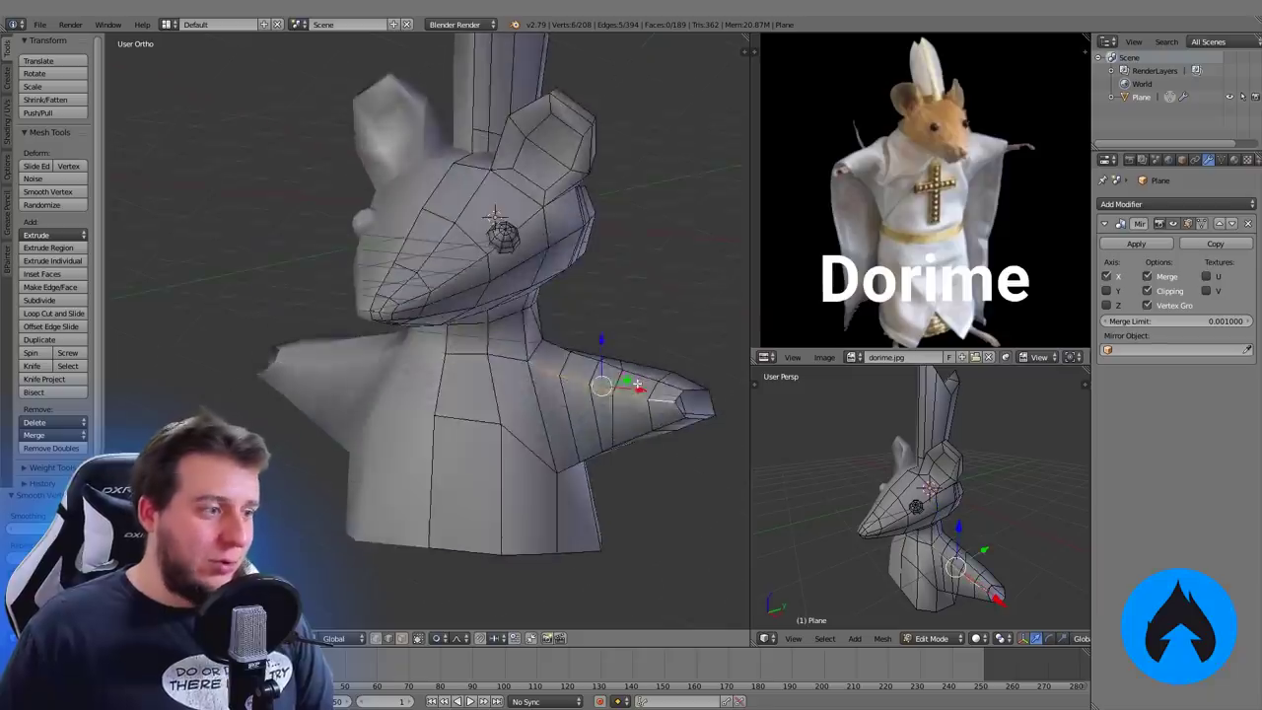
Shift the upper front edge of the cuff slightly with proportional editing to round the sleeve opening
key("a")
middle_click_drag(602, 399, 510, 405)
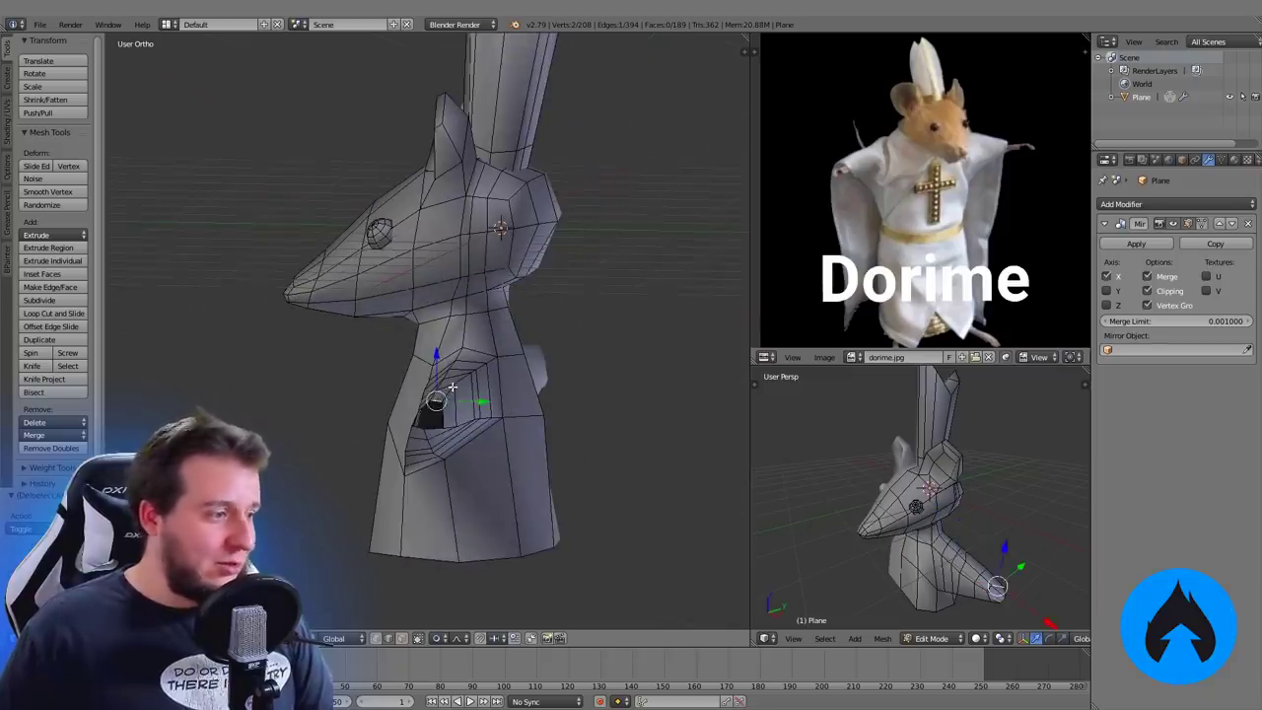
key("g")
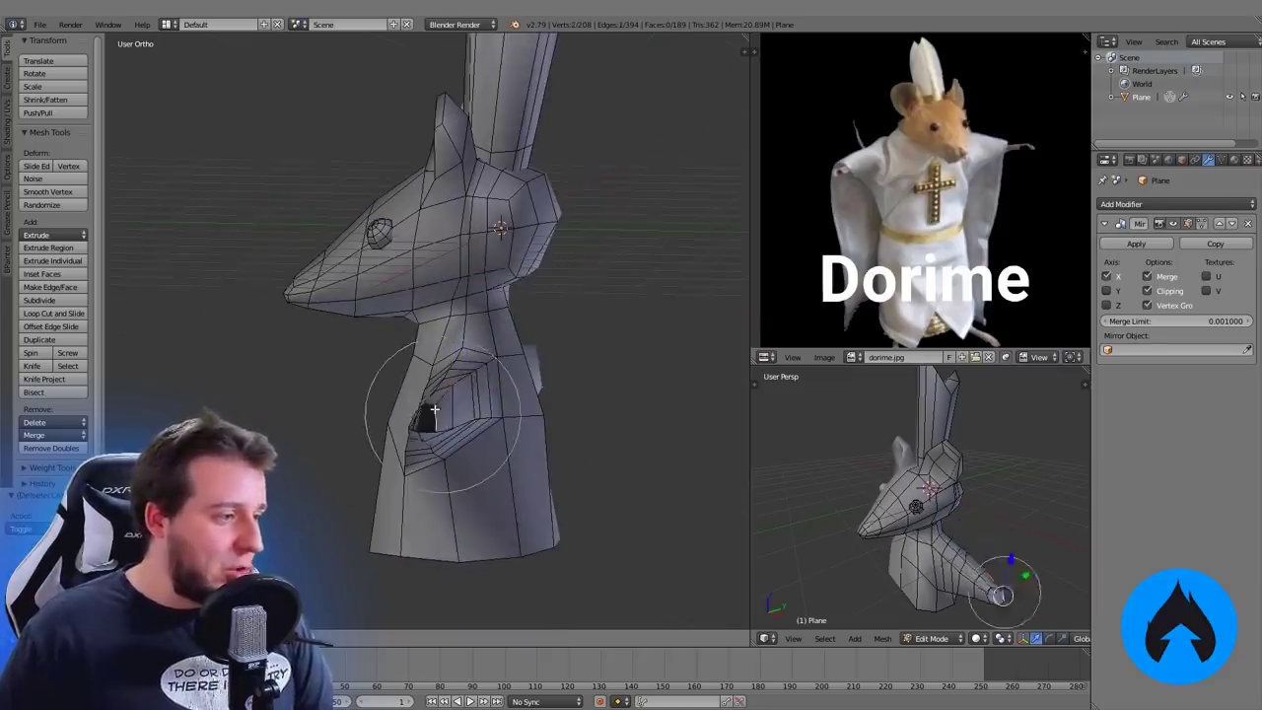
left_click(429, 409)
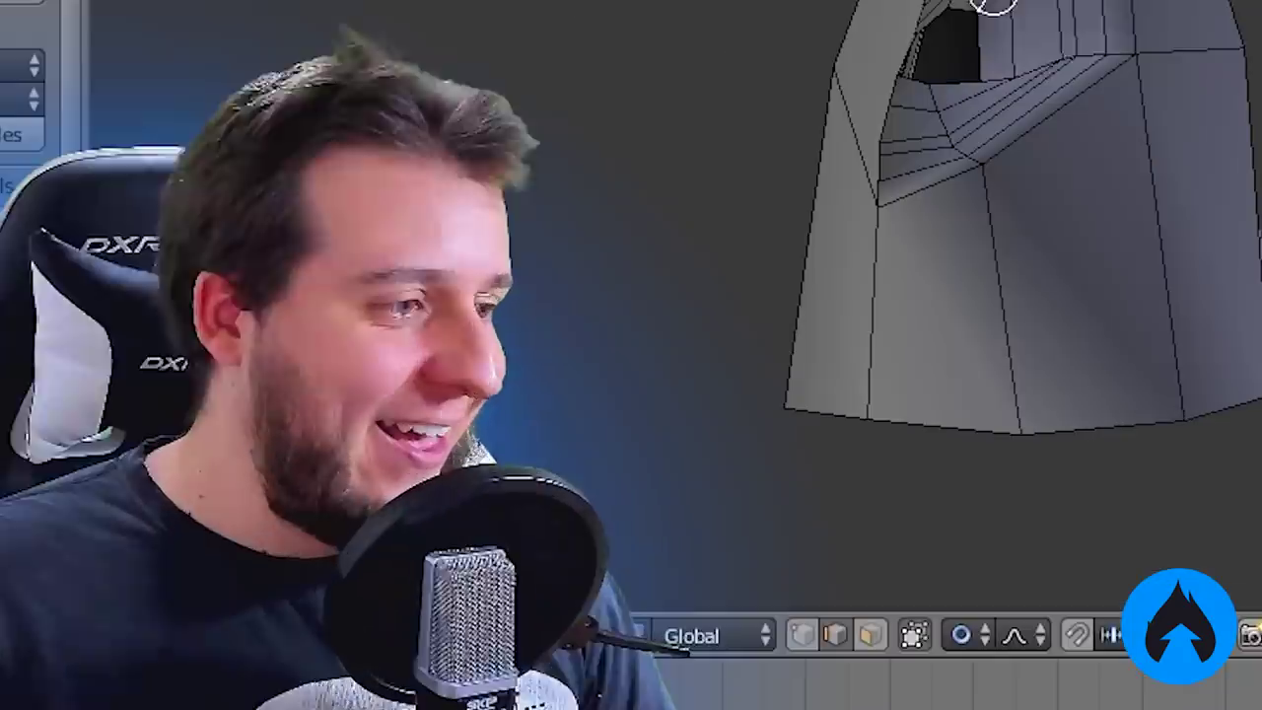
Extend a narrow wrist outward along X from the inner edge loop of the sleeve opening
right_click(473, 395, "alt")
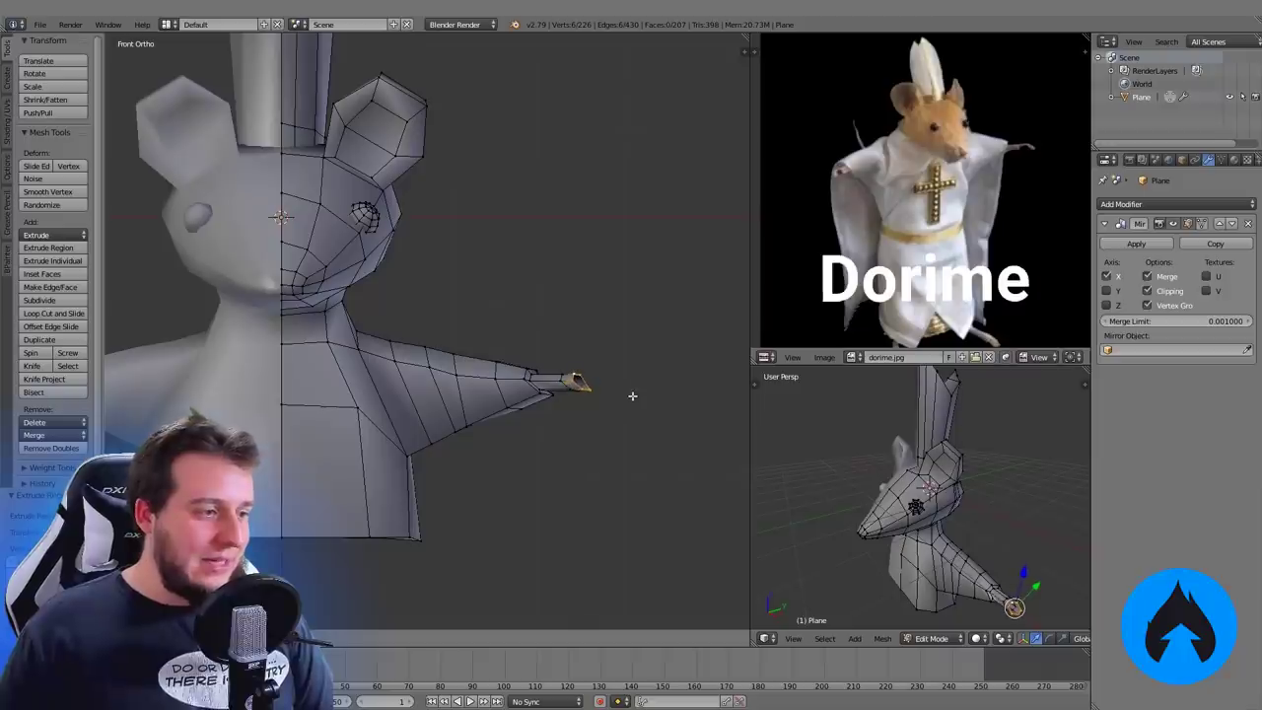
key("x")
left_click(633, 395)
key("s")
right_click(639, 403)
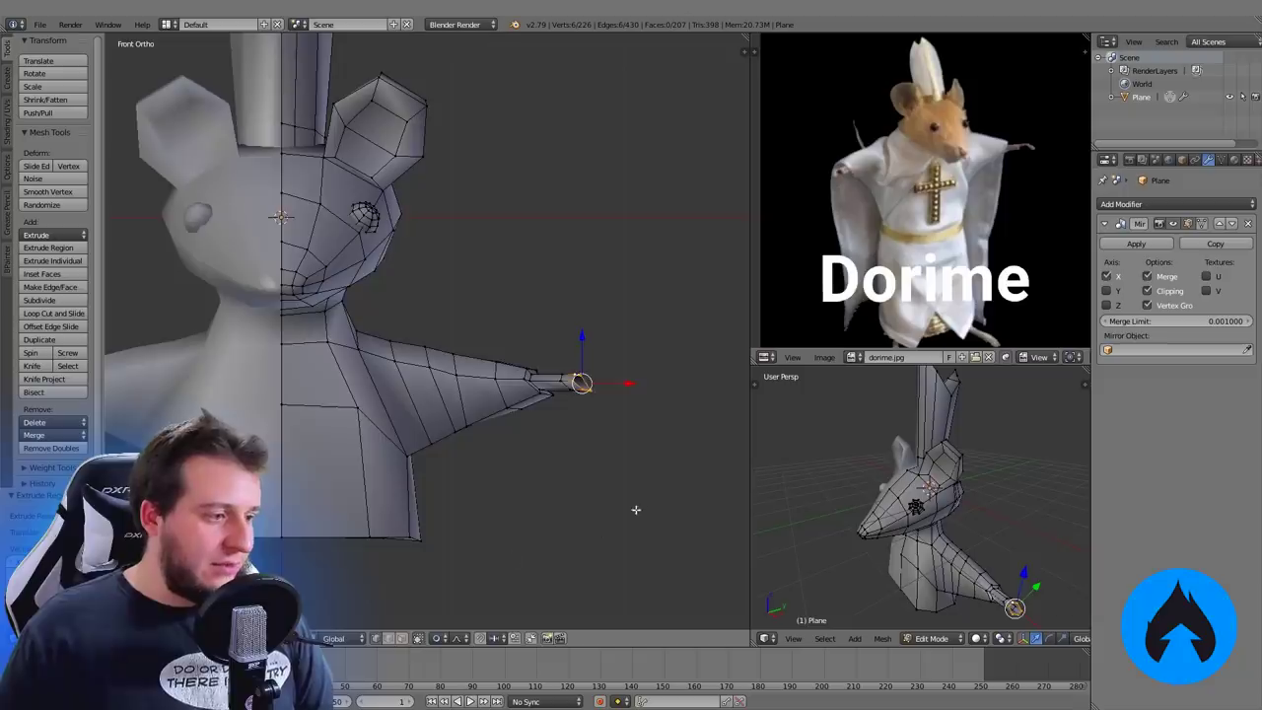
Extrude the wrist end into a paw in the top view and adjust the position of the new geometry
key("KP_7")
right_click(472, 310)
key("e")
left_click(567, 298)
key("g")
left_click(562, 300)
middle_click_drag(532, 355, 514, 297)
middle_click_drag(389, 397, 453, 389)
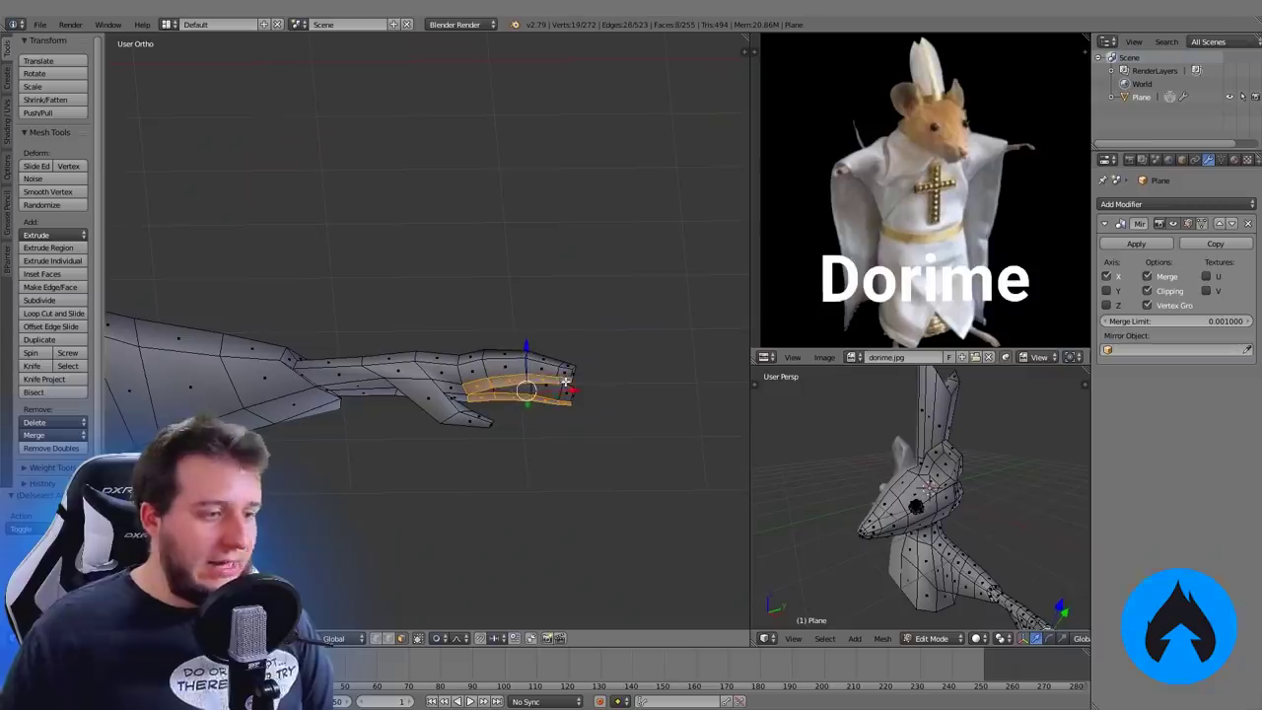
Raise the faces on the underside of the fingers along Z in the front view, and clear the selection
key("KP_1")
key("g")
key("z")
right_click(642, 449)
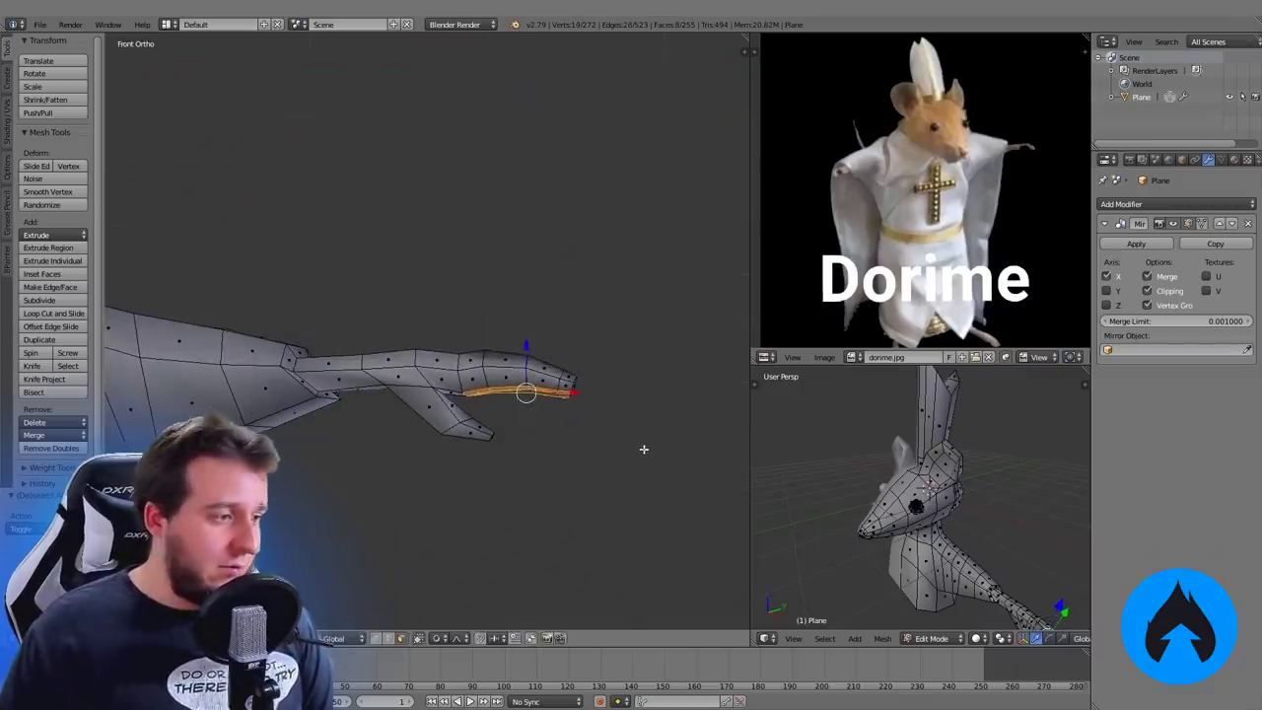
key("g")
scroll(643, 448, "up", 4)
key("g")
key("z")
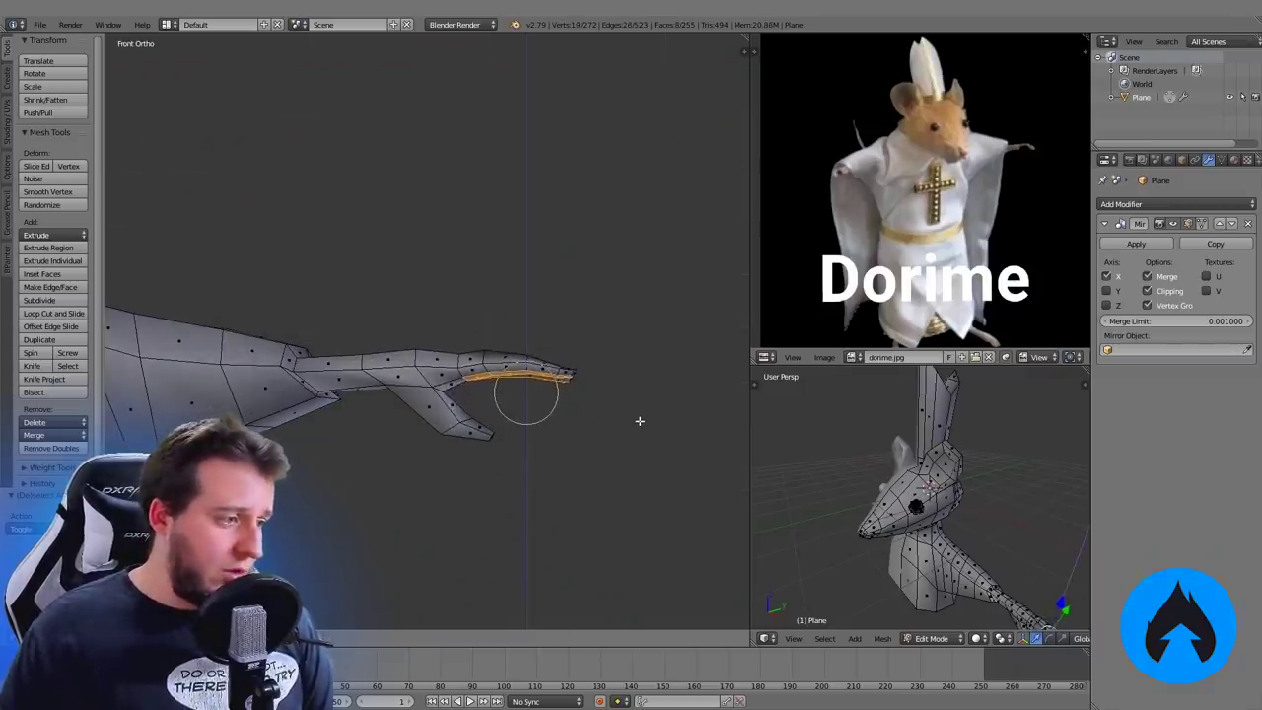
left_click(640, 420)
middle_click_drag(637, 423, 382, 450)
key("a")
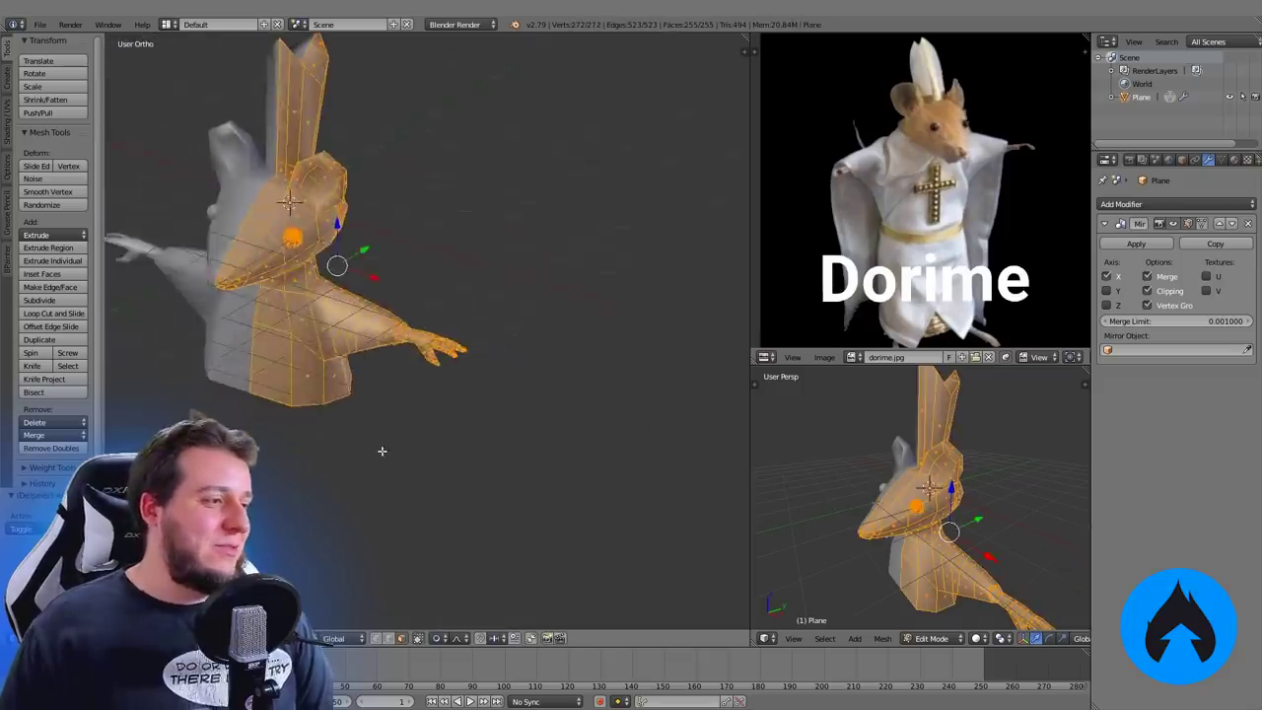
key("a")
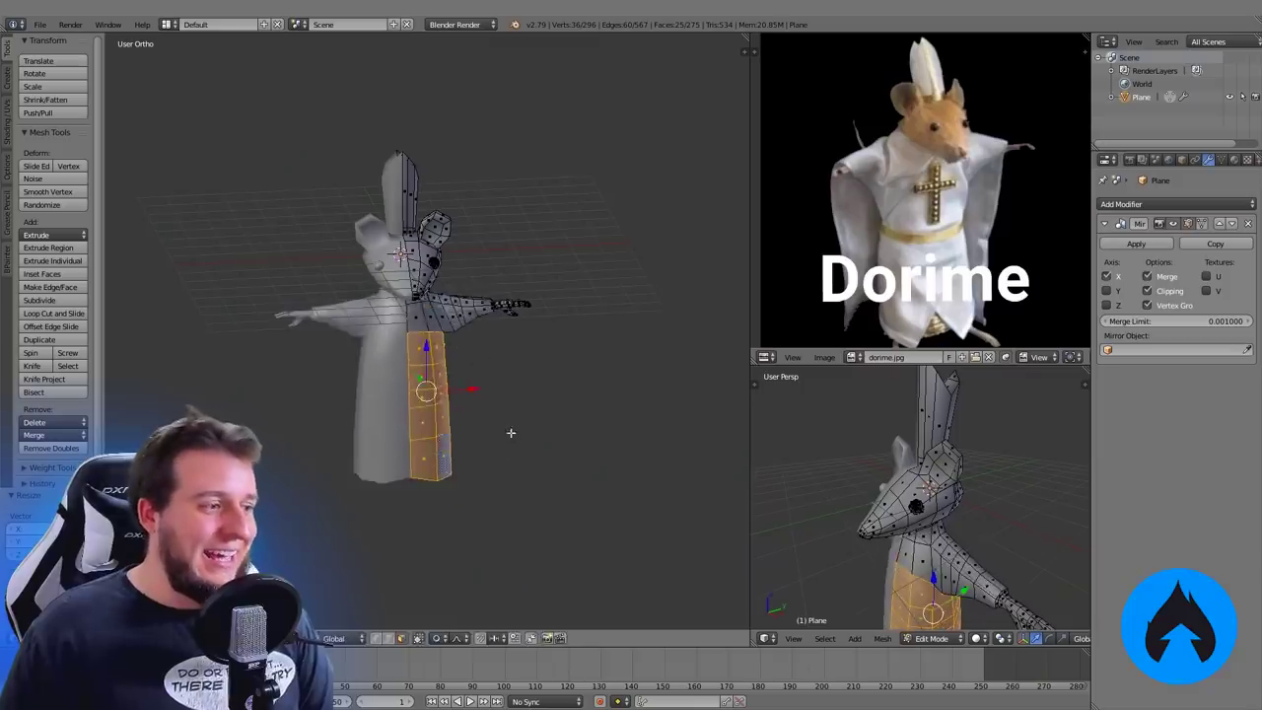
Try widening the robe's lower body faces along X, check the whole figure, and undo the widening
key("s")
key("x")
left_click(511, 435)
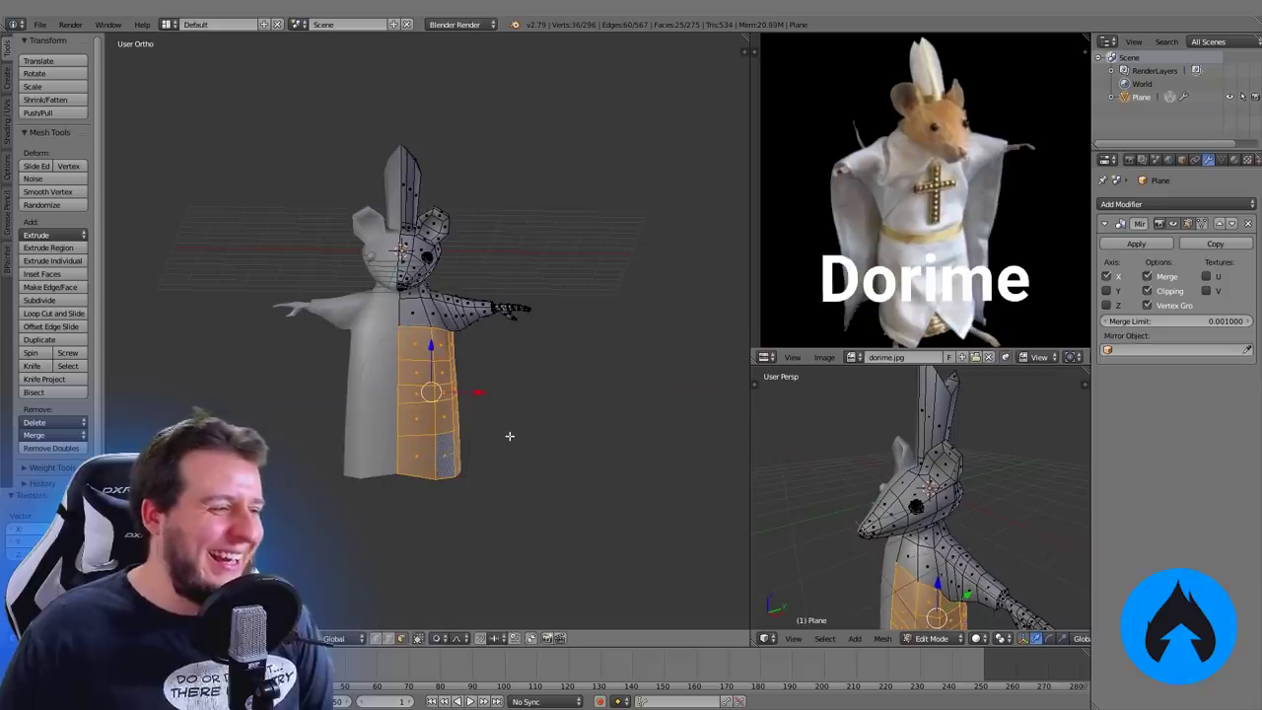
key("Tab")
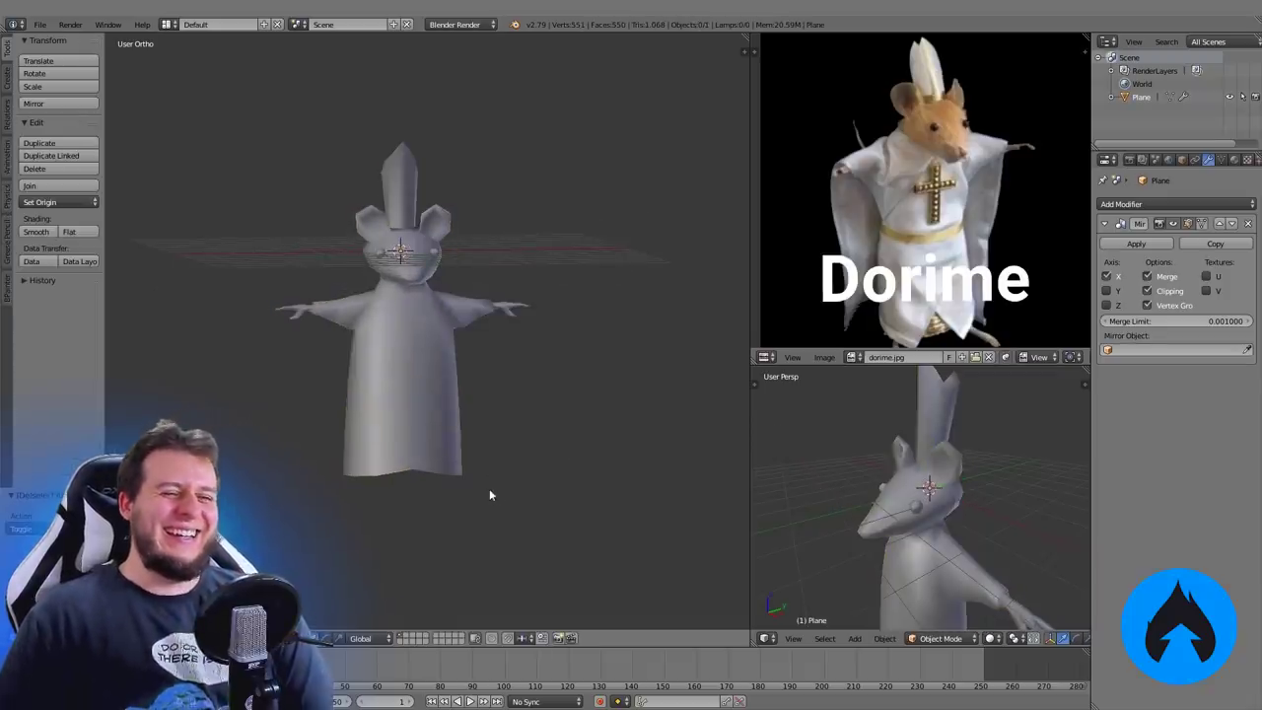
key("Tab")
key("ctrl+z")
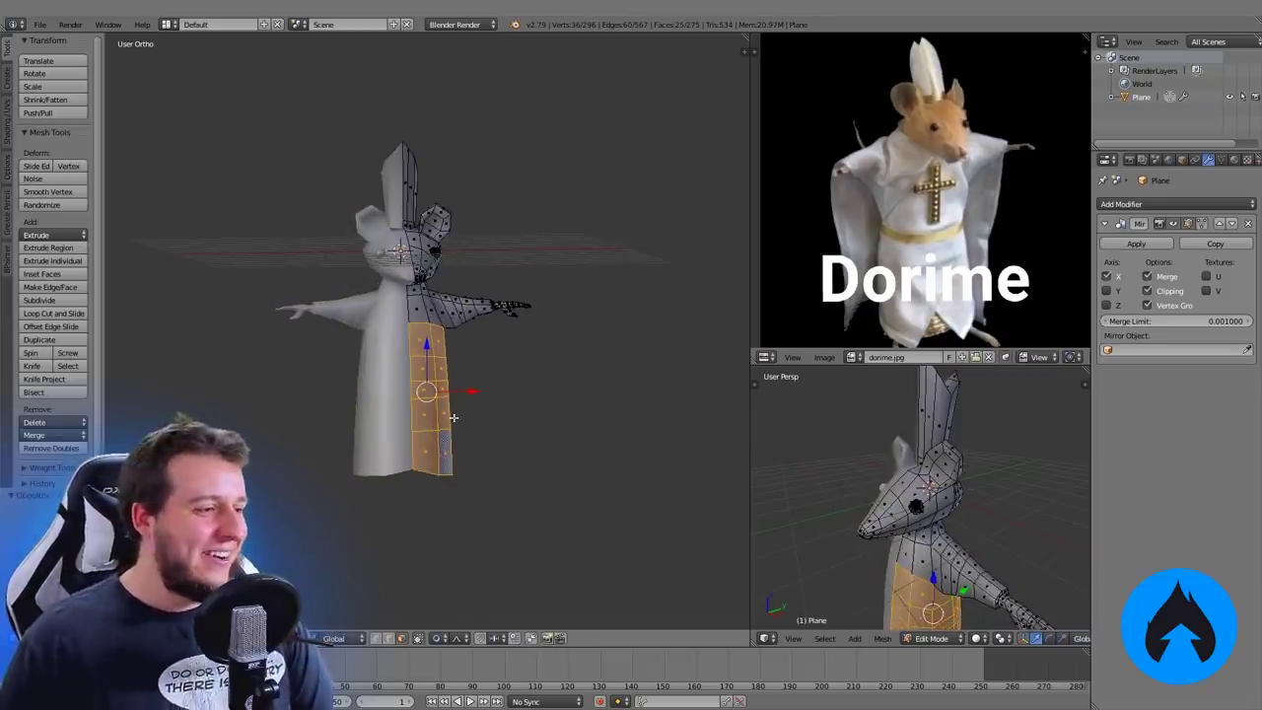
Select the face loop around the middle of the robe and scale it
middle_click_drag(457, 414, 448, 384)
key("a")
right_click(439, 385, "alt")
key("s")
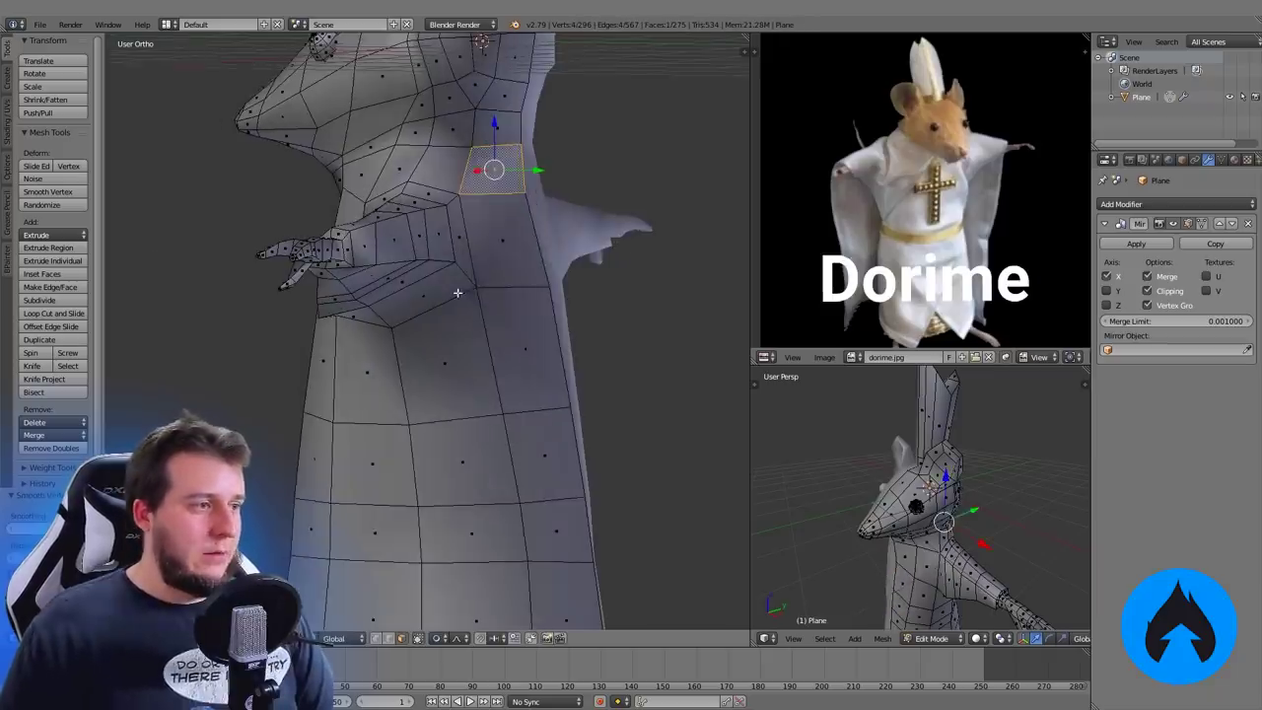
Extend the face selection down the back from the neck by two faces and check it from the front and side
right_click(500, 276, "shift")
right_click(530, 335, "shift")
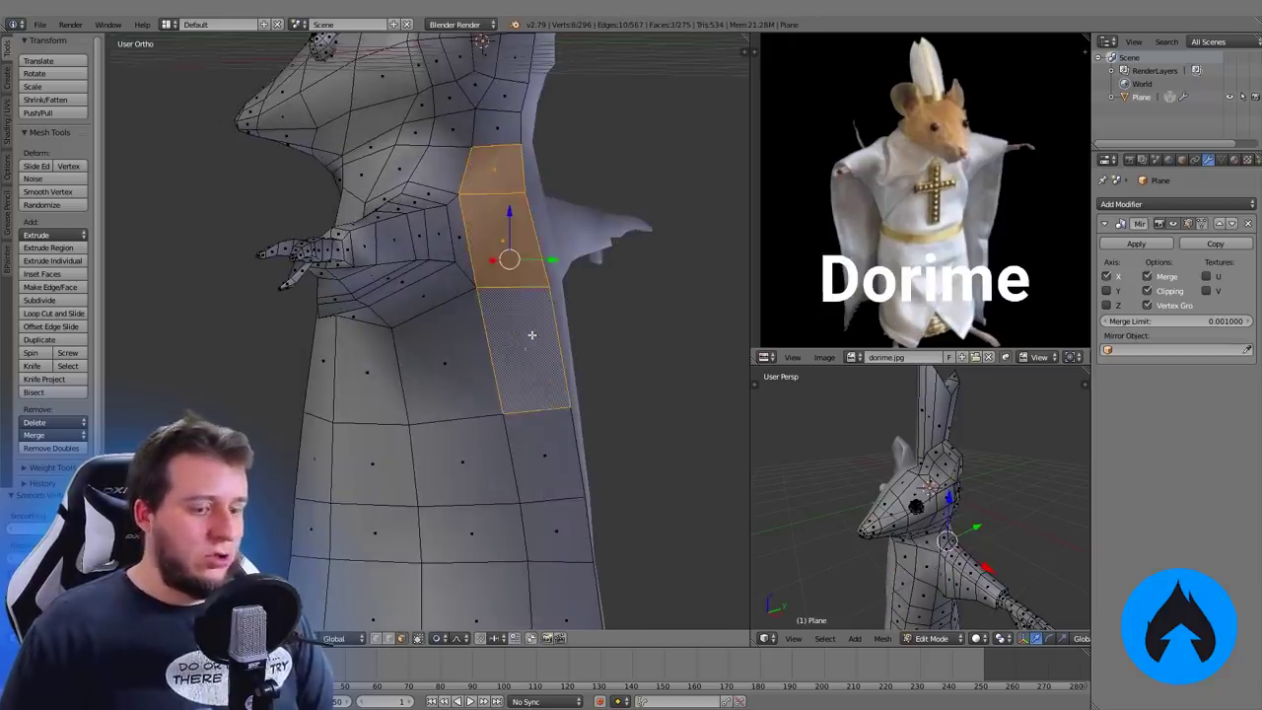
key("KP_1")
key("KP_3")
middle_click_drag(404, 381, 418, 422)
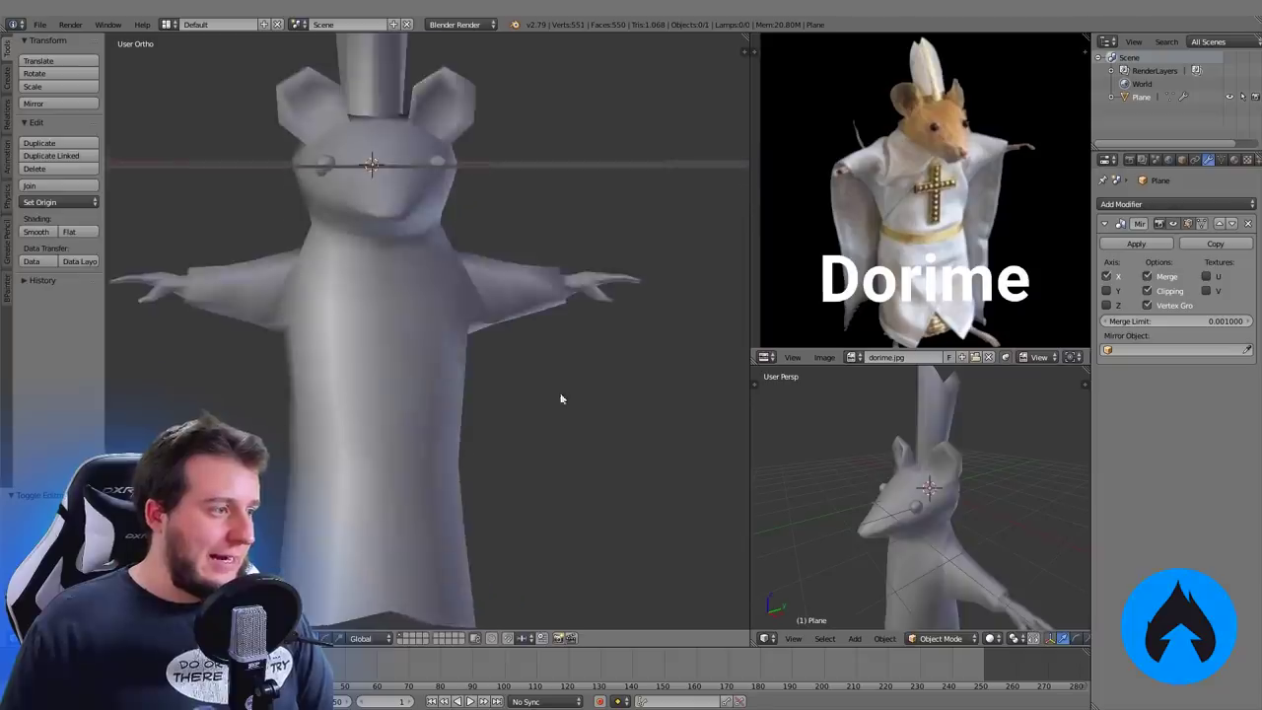
Examine the robe's faces beneath the outstretched sleeve from the side and back in face selection mode
key("Tab")
left_click(400, 639)
middle_click_drag(479, 392, 370, 388)
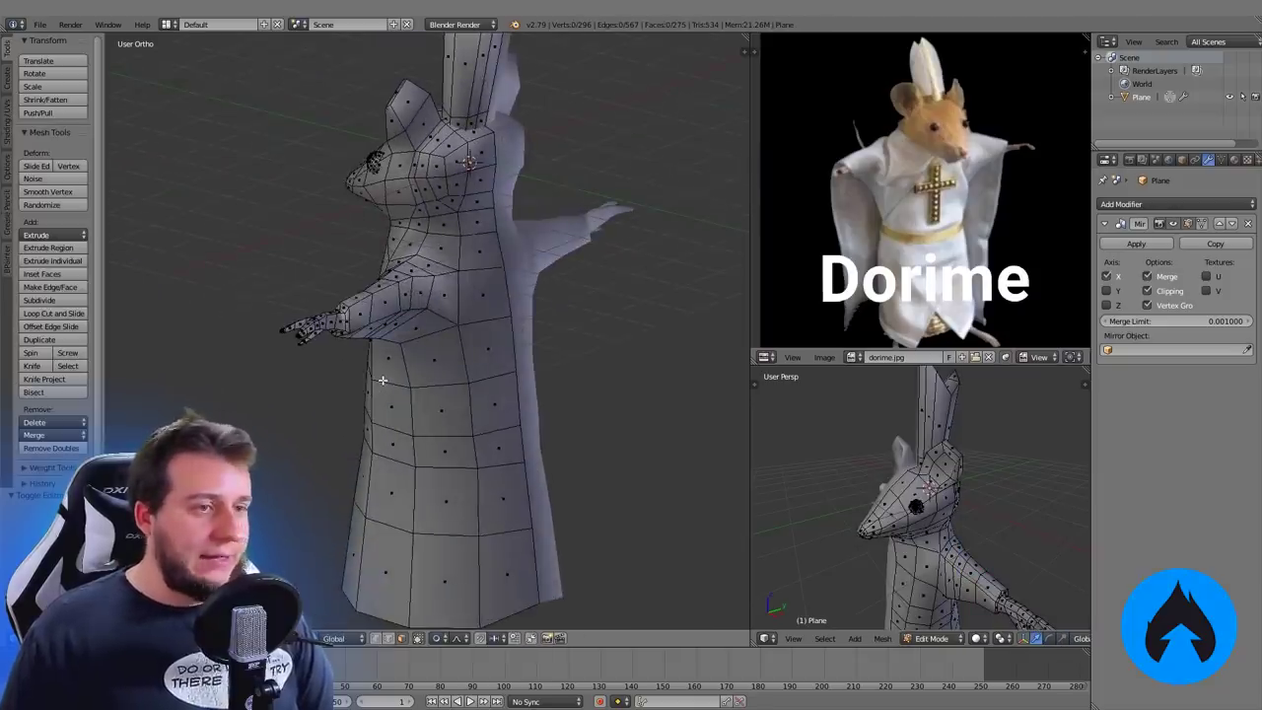
scroll(401, 354, "up", 1)
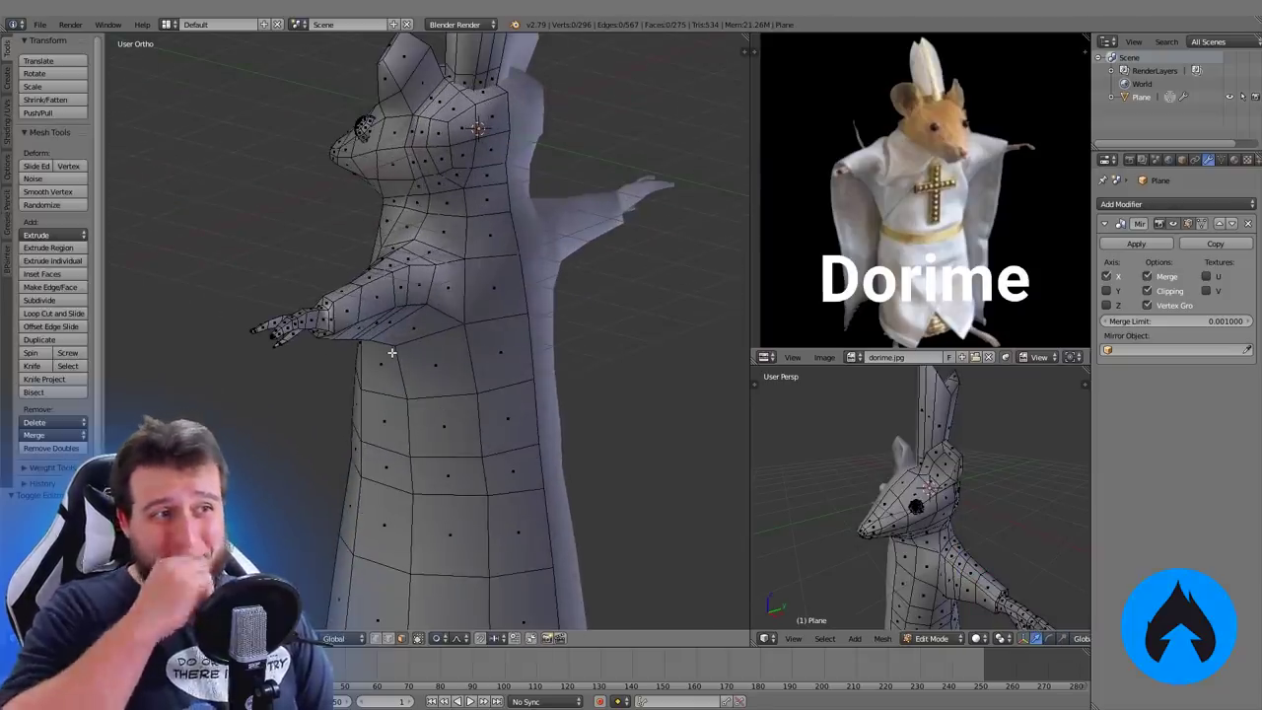
middle_click_drag(403, 288, 460, 289)
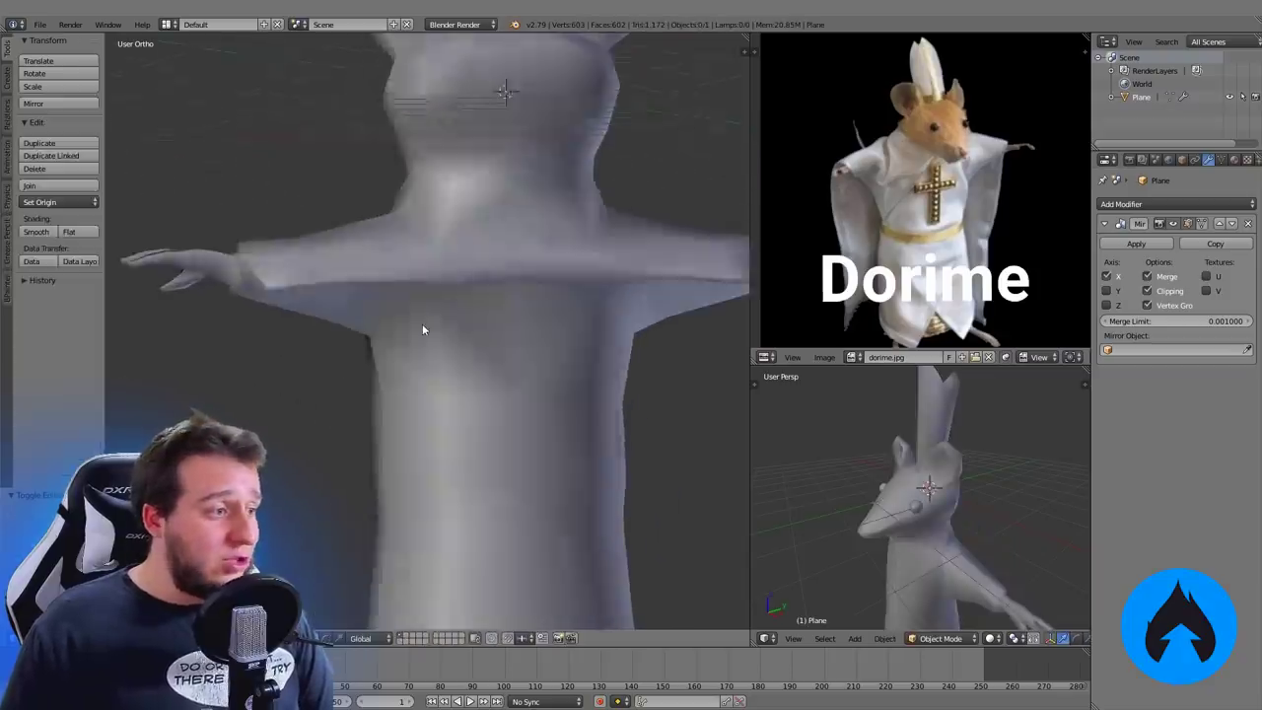
Select the row of faces beneath the back of the sleeve and extrude it down to the robe's hem as a cape
key("Tab")
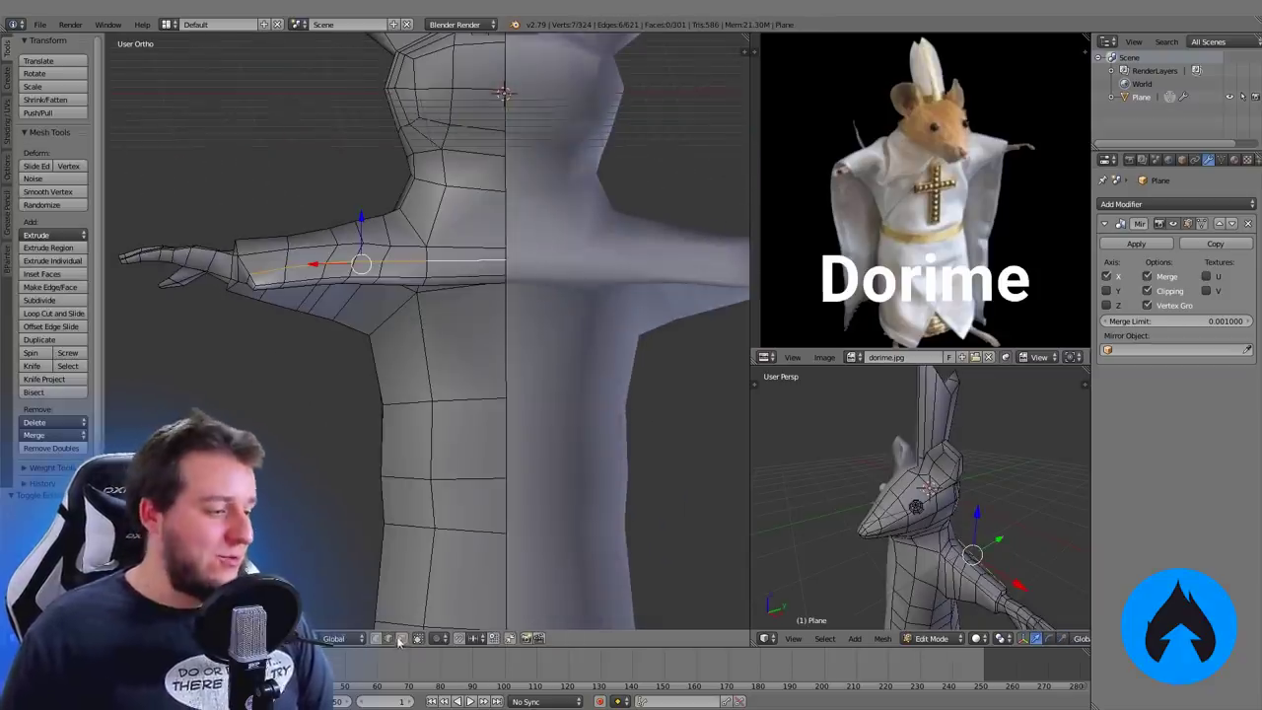
right_click(456, 289, "alt")
key("KP_3")
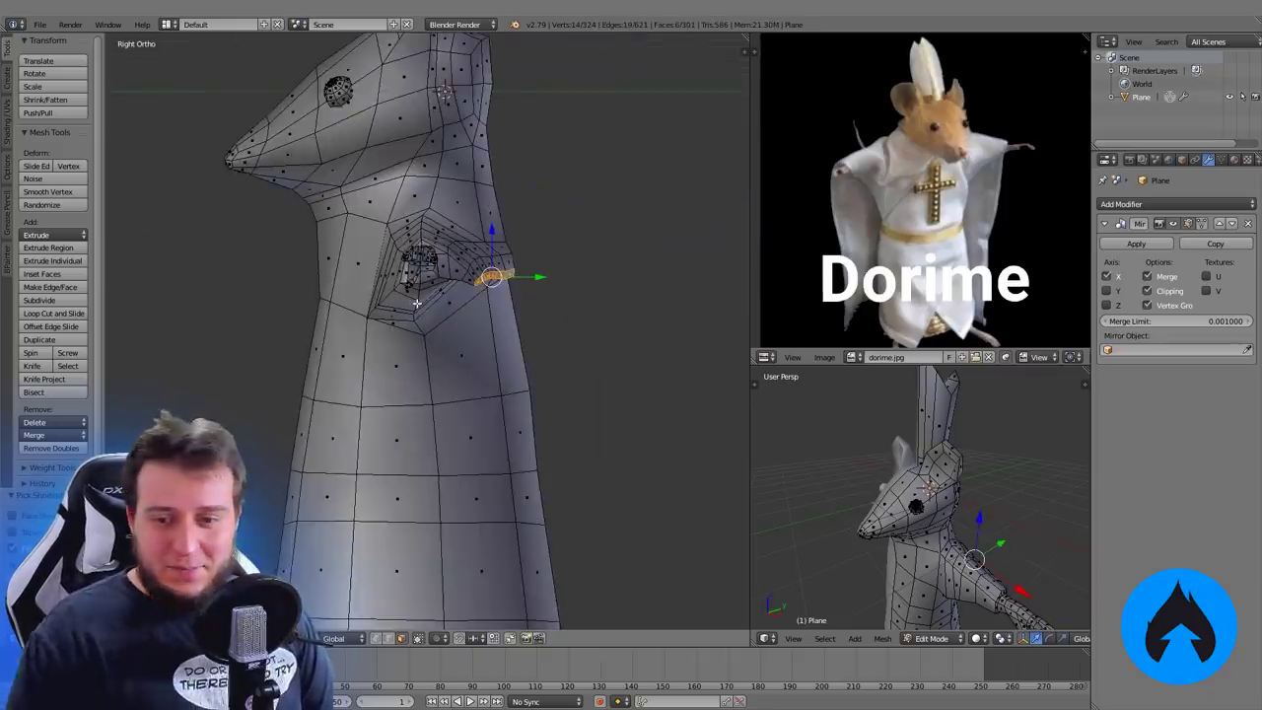
scroll(417, 303, "down", 2)
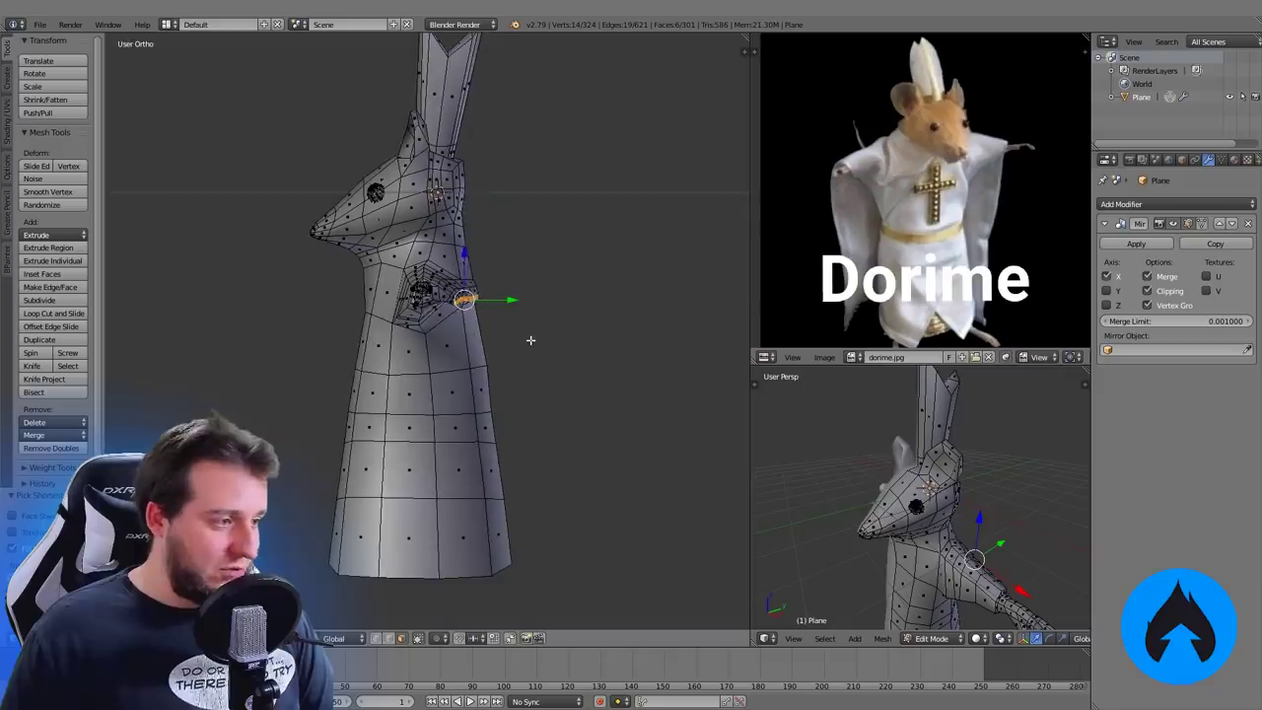
key("e")
key("Escape")
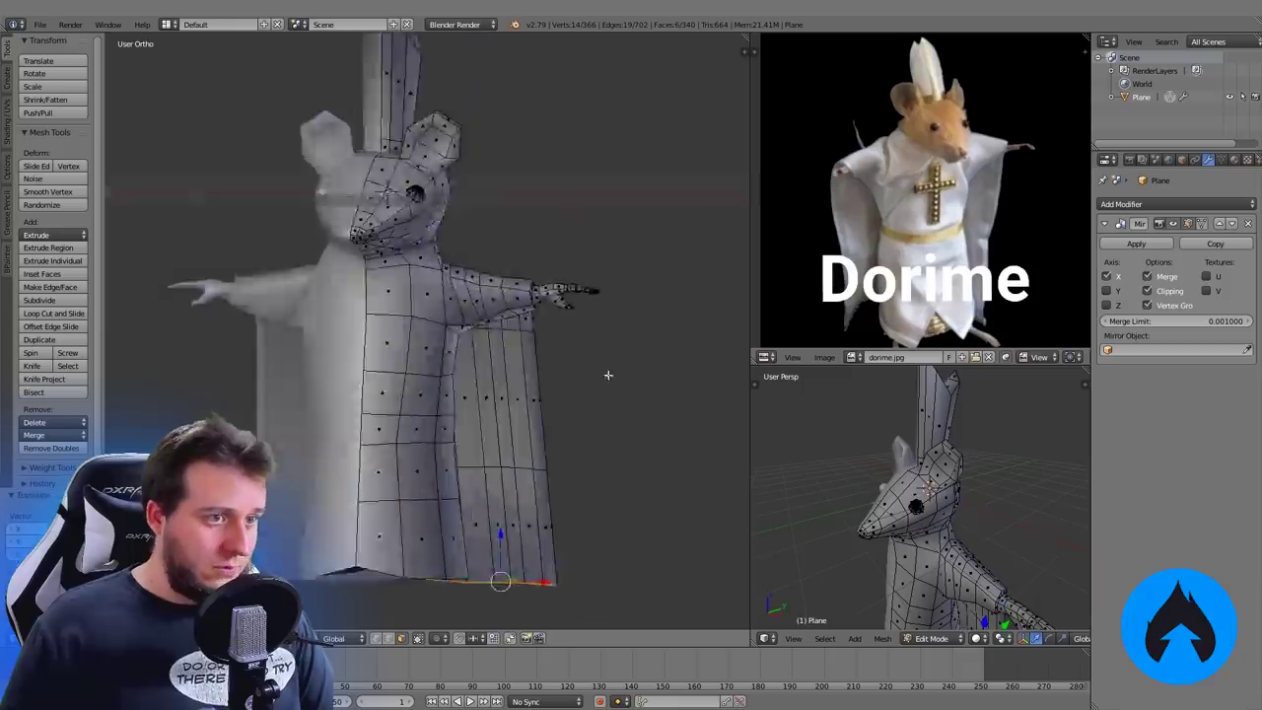
middle_click_drag(608, 375, 266, 398)
Cut two horizontal edge loops into the cape's upper section and further loops across its lower section
left_click(54, 313)
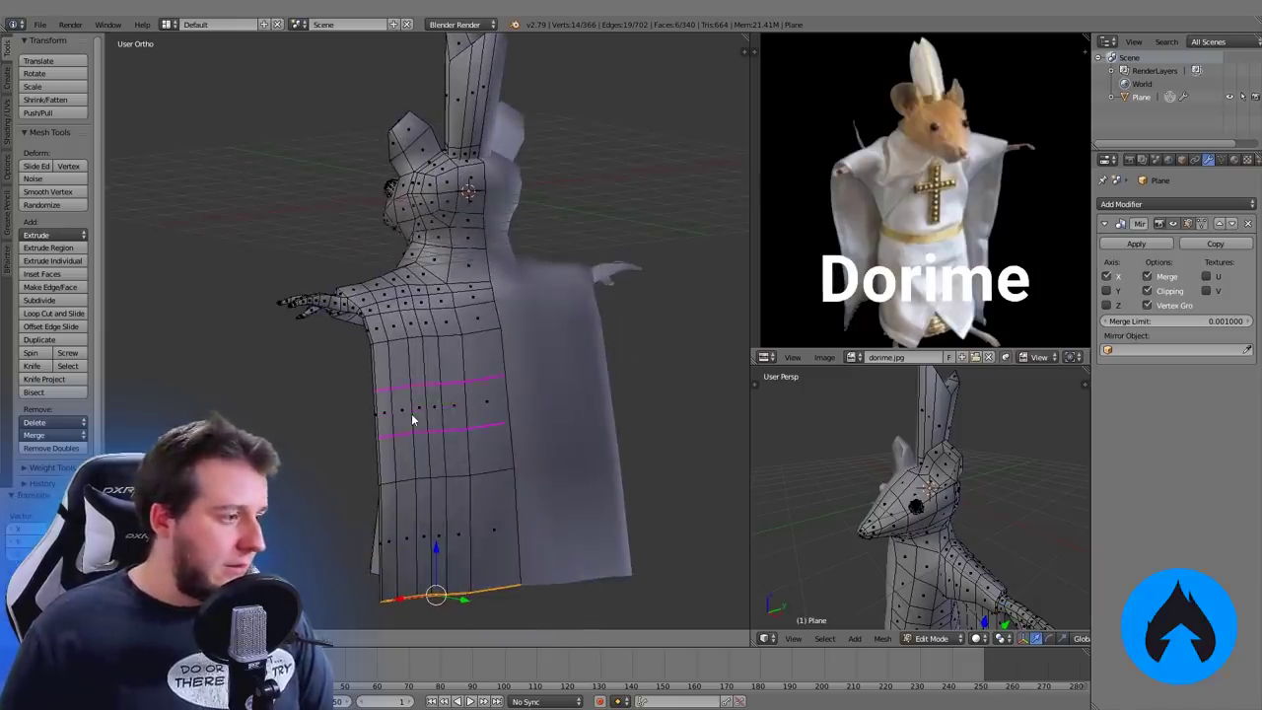
left_click(412, 420)
right_click(411, 417)
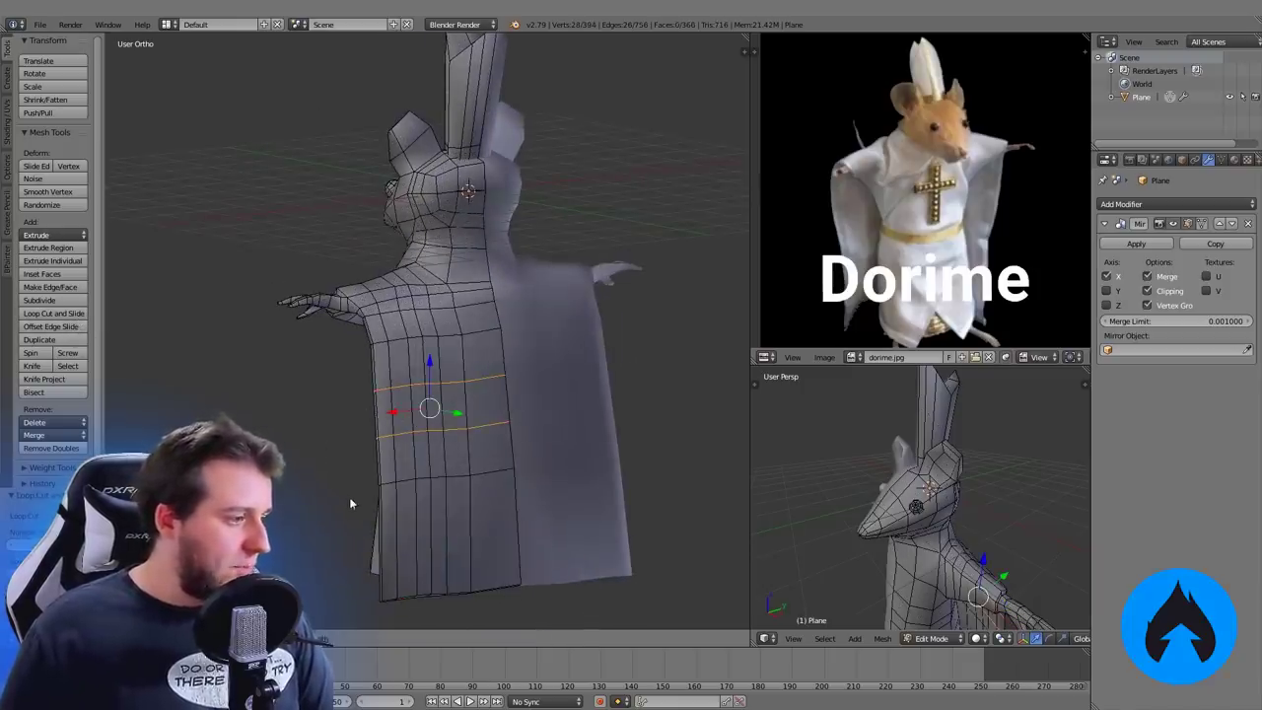
left_click(385, 520)
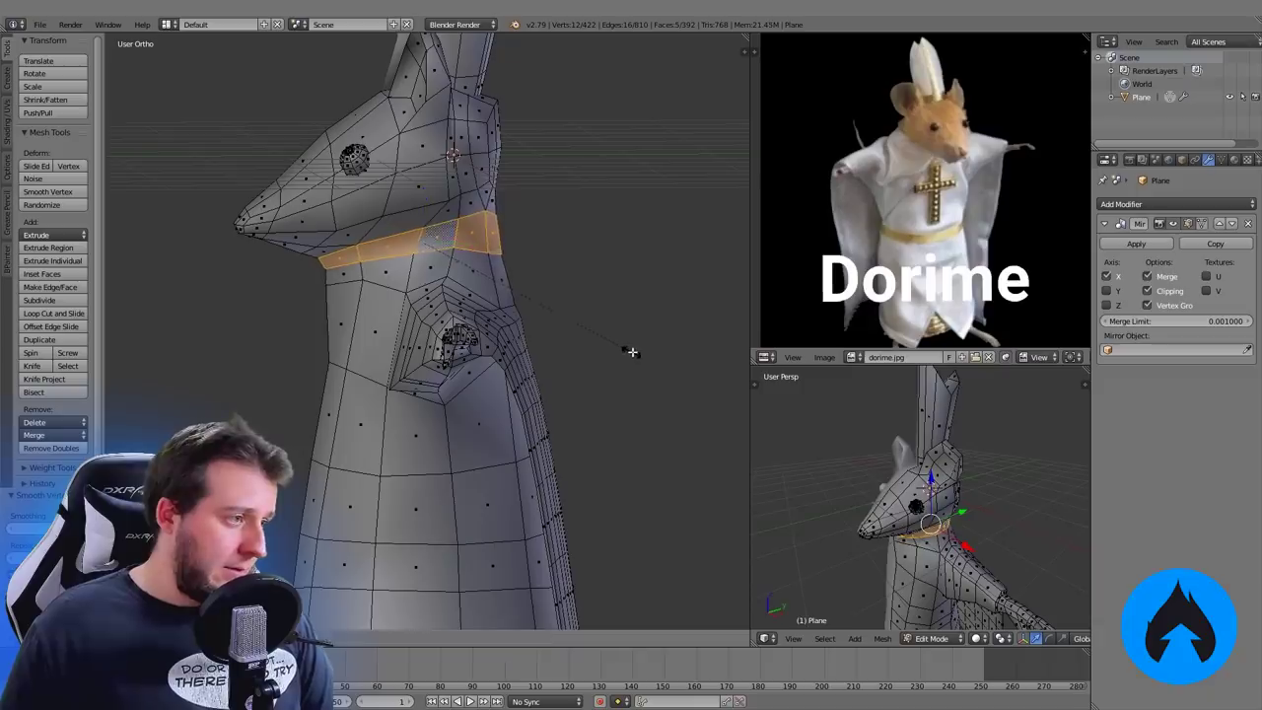
Extrude the ring of neck faces into a collar, flare it outward around the neck, and check its shape
key("g")
key("e")
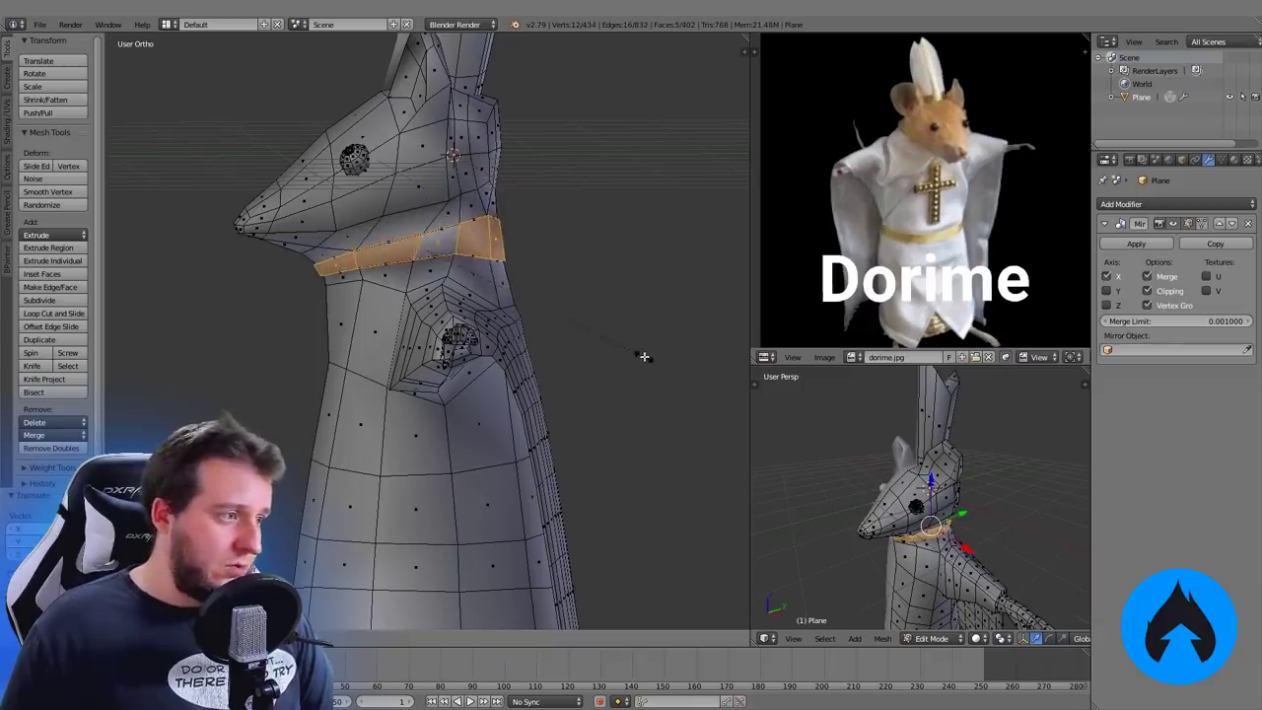
left_click(663, 351)
middle_click_drag(395, 385, 504, 433)
left_click(521, 415)
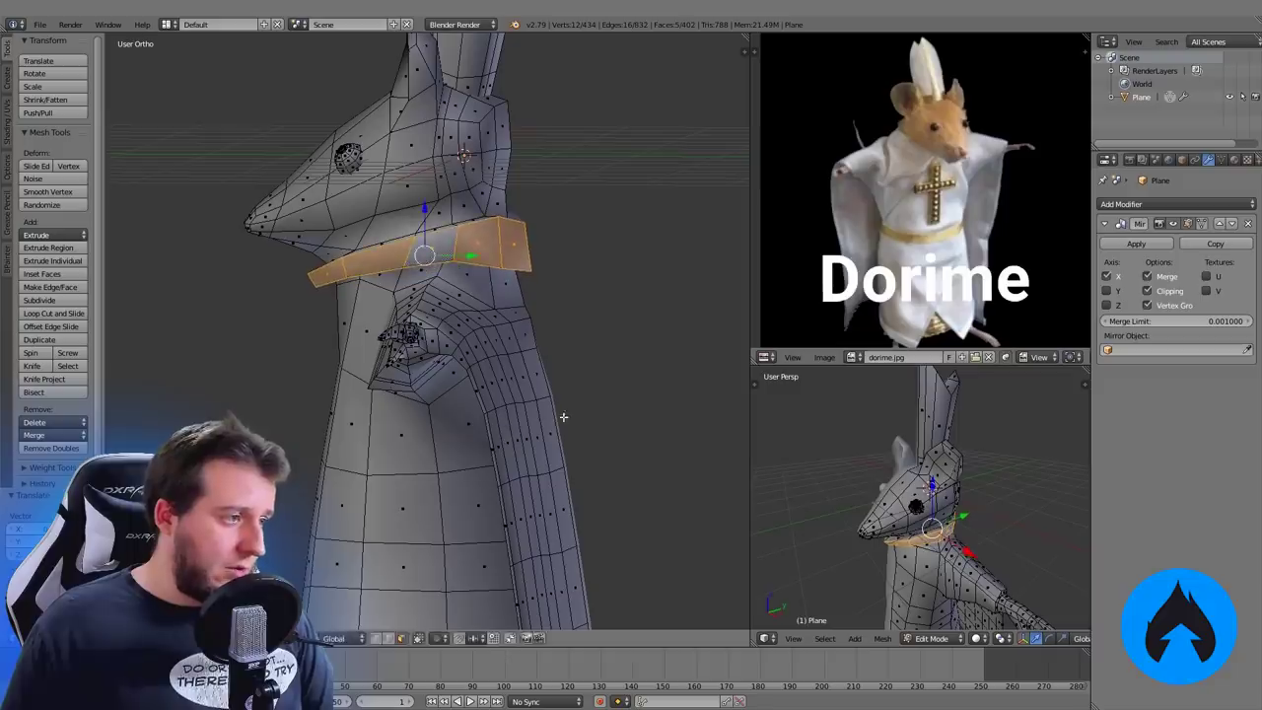
middle_click_drag(504, 415, 459, 356)
key("Tab")
key("Tab")
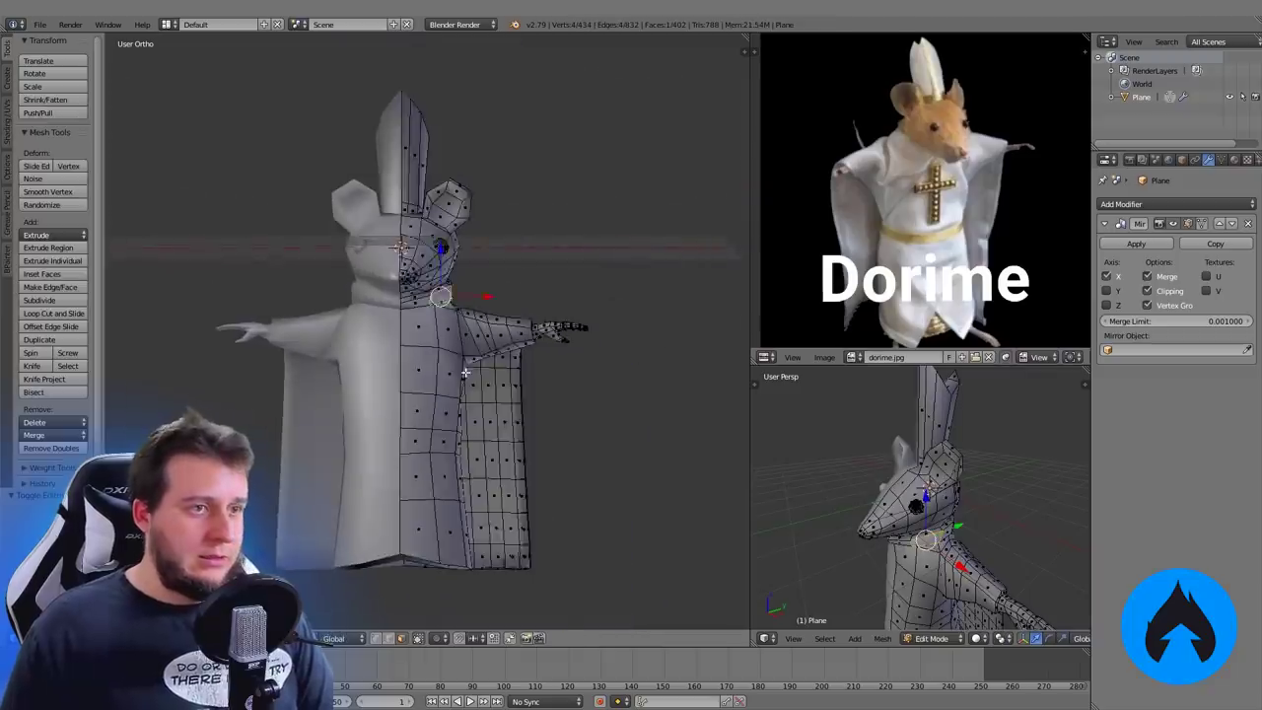
Extrude a leg from the faces inside the robe's bottom opening and pull its end down along Z
scroll(460, 261, "up", 3)
middle_click_drag(462, 261, 399, 262)
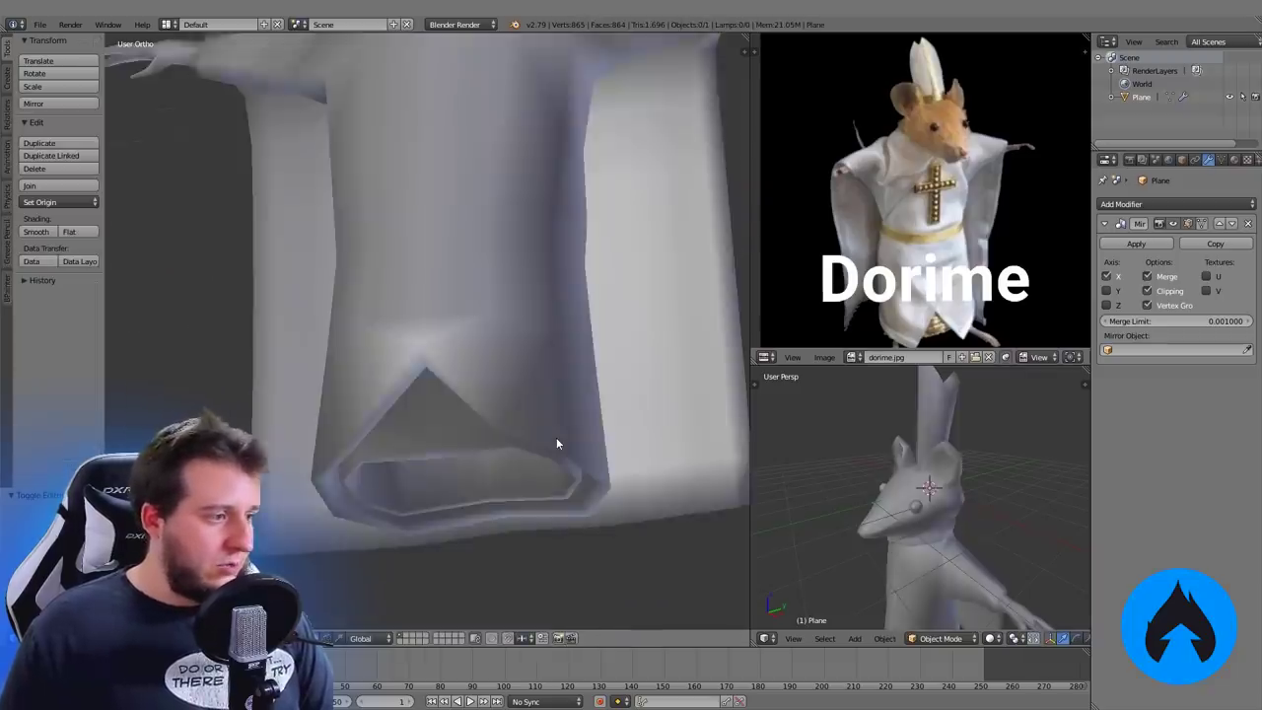
middle_click_drag(556, 436, 537, 413)
key("Tab")
middle_click_drag(477, 485, 484, 418)
middle_click_drag(523, 346, 580, 296)
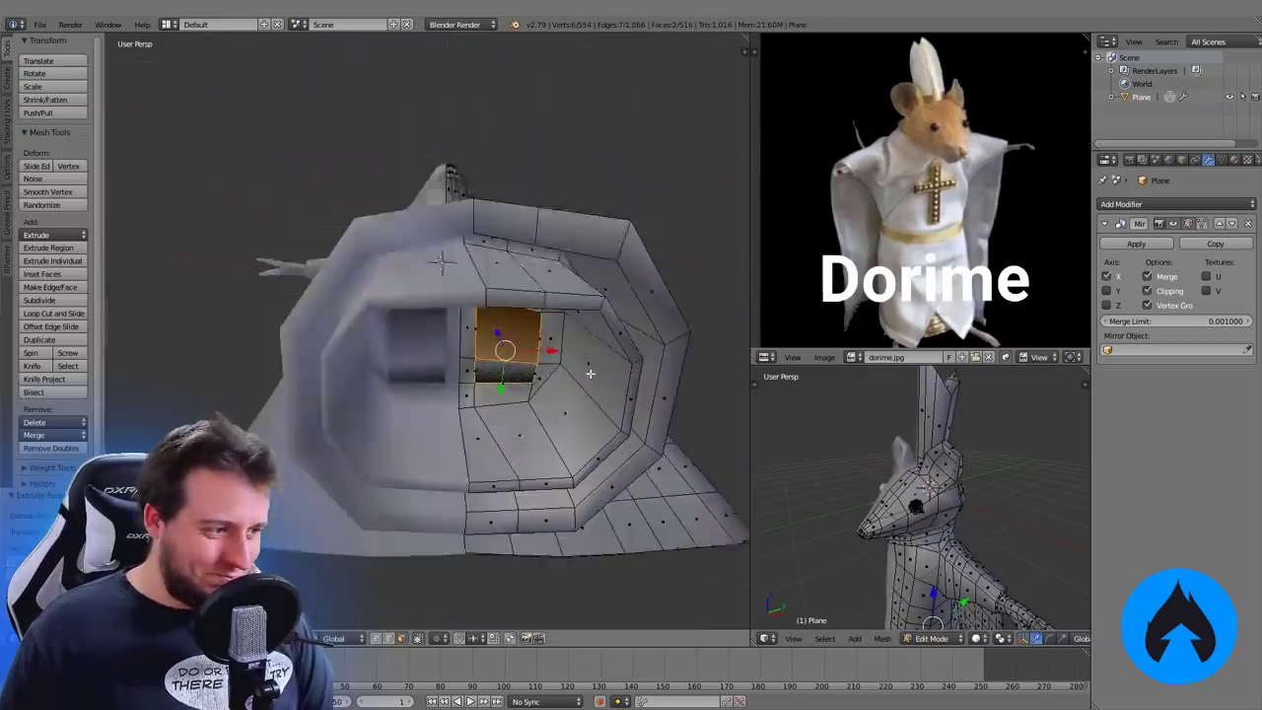
middle_click_drag(588, 372, 591, 364)
key("g")
key("z")
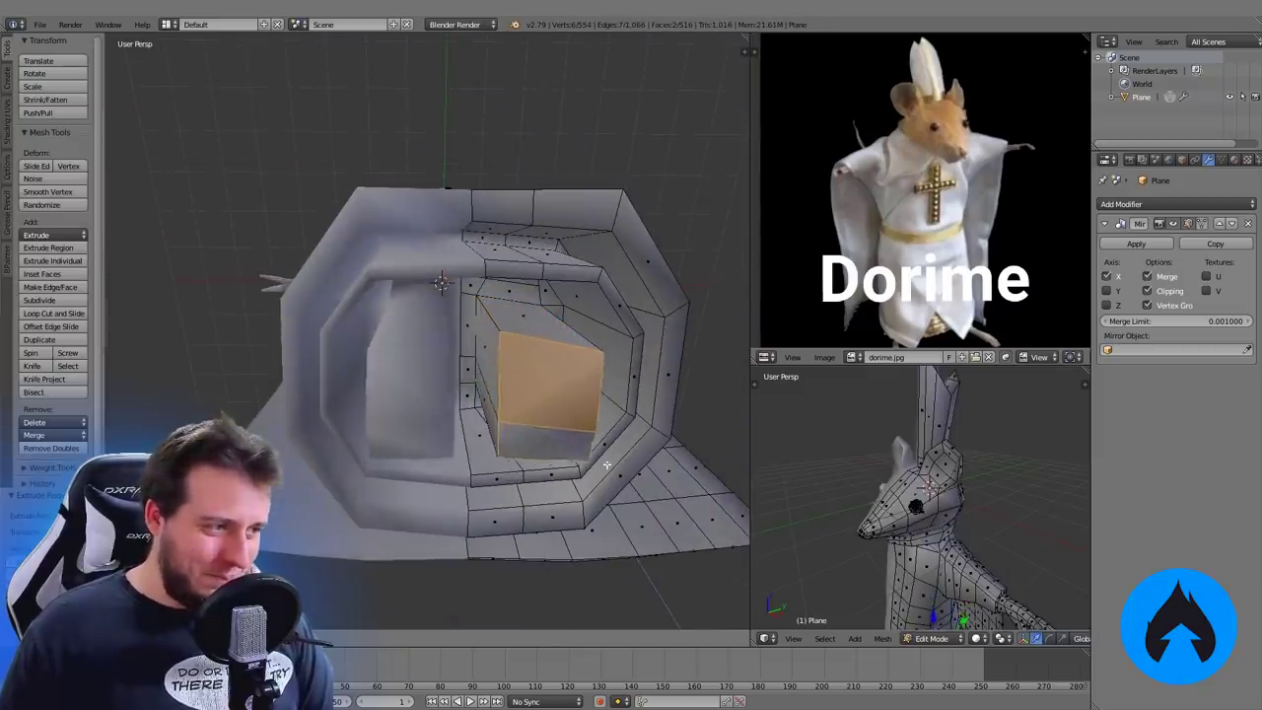
left_click(635, 526)
mouse_move(635, 526)
middle_mouse_down()
mouse_move(634, 484)
mouse_move(613, 564)
mouse_move(633, 508)
middle_mouse_up()
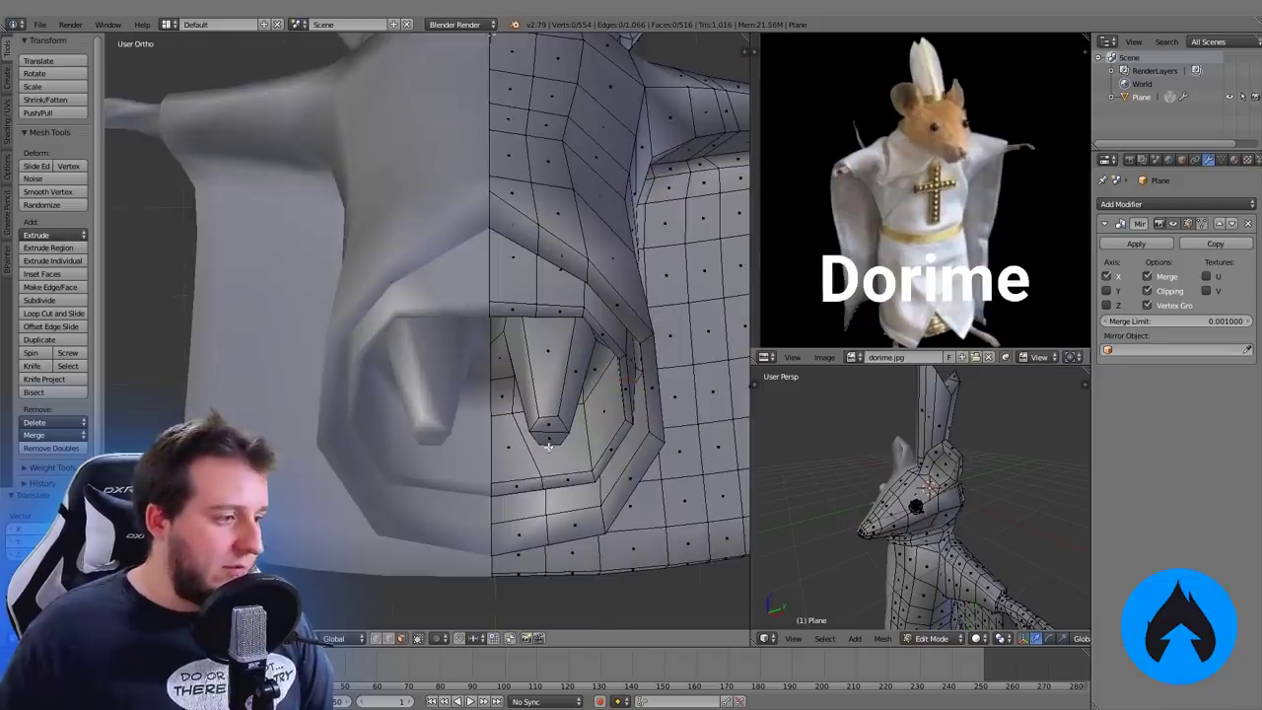
Move the leg's end faces down below the robe's hem in front view and extrude a short ankle section from them
right_click(547, 394)
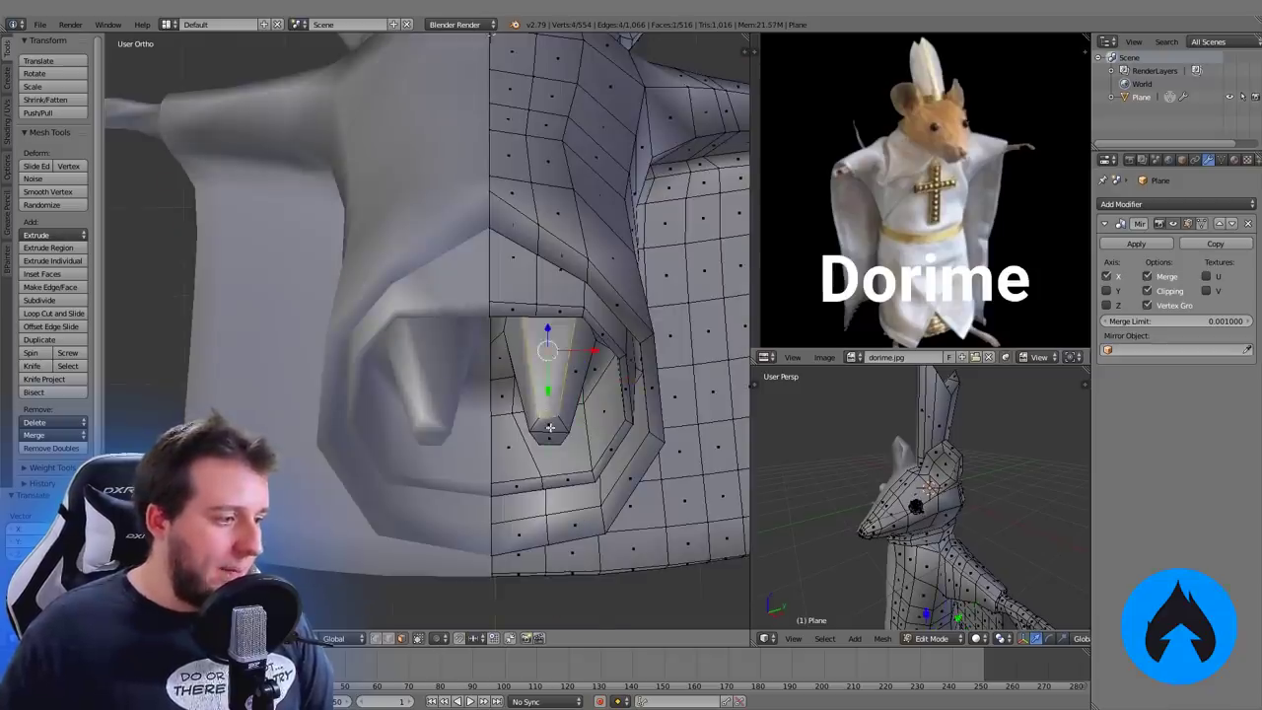
right_click(548, 433)
key("KP_1")
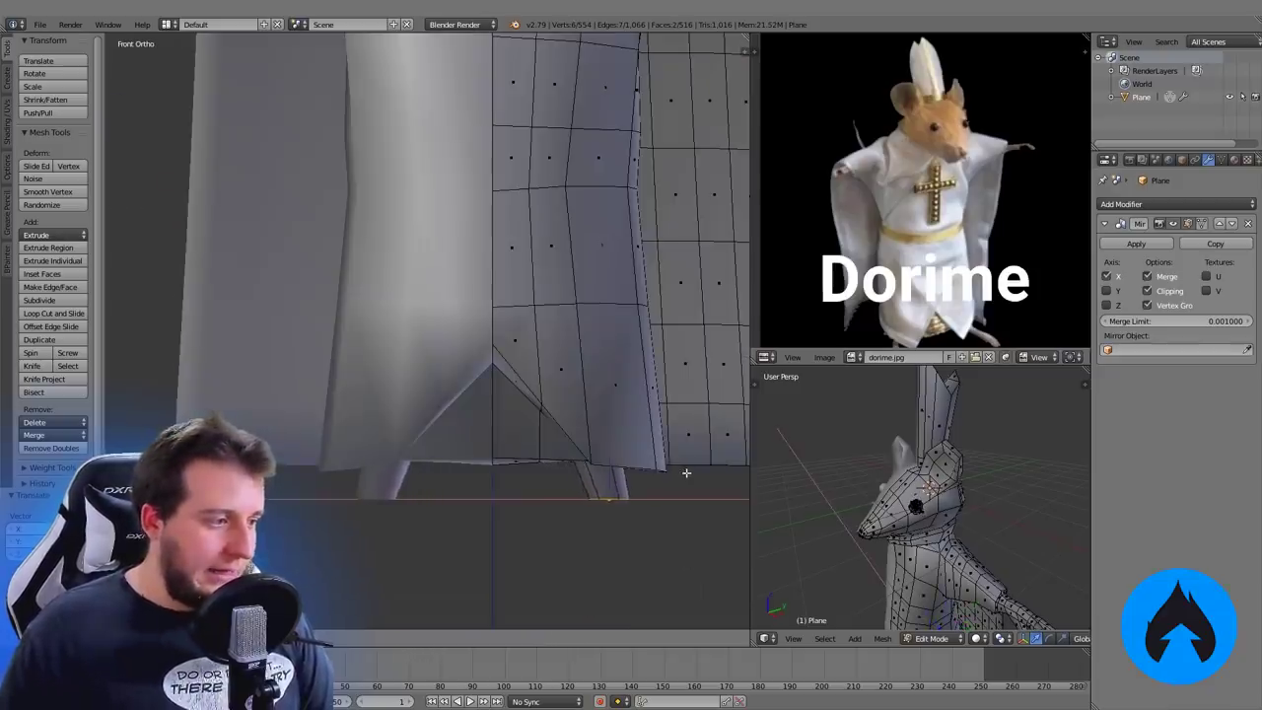
left_click(686, 473)
middle_click_drag(642, 390, 638, 349)
key("KP_1")
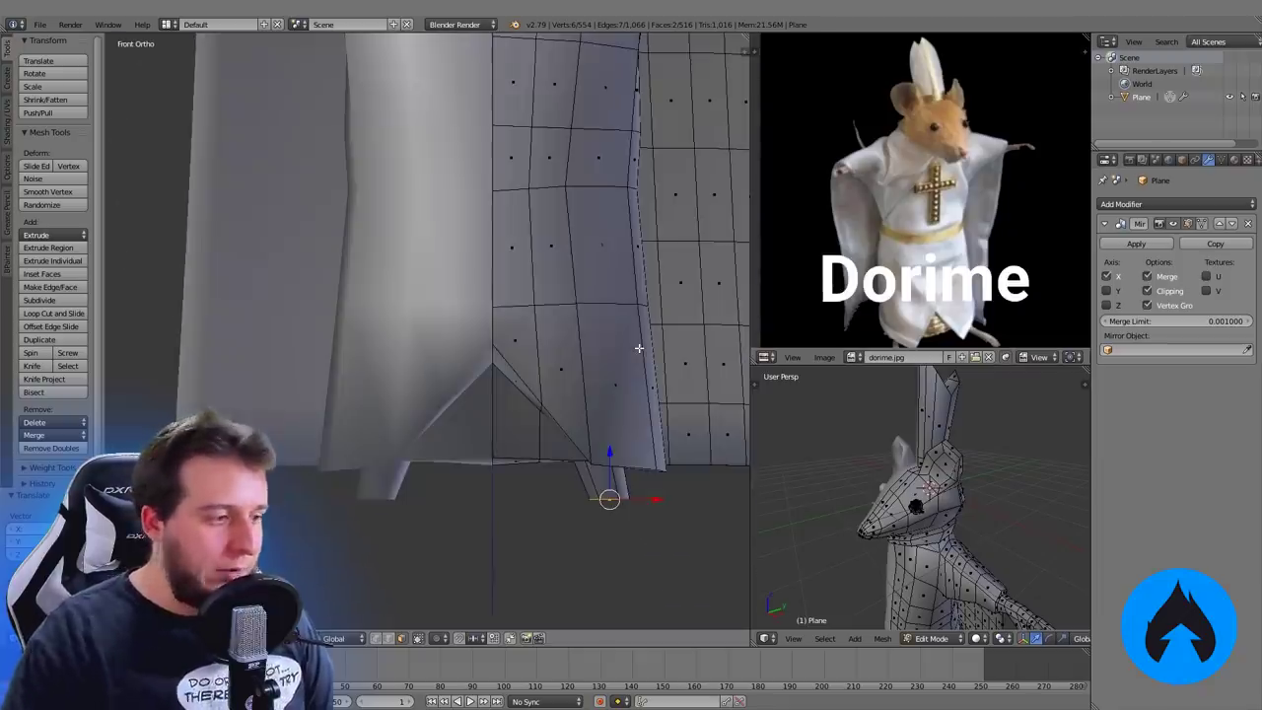
key("e")
left_click(631, 509)
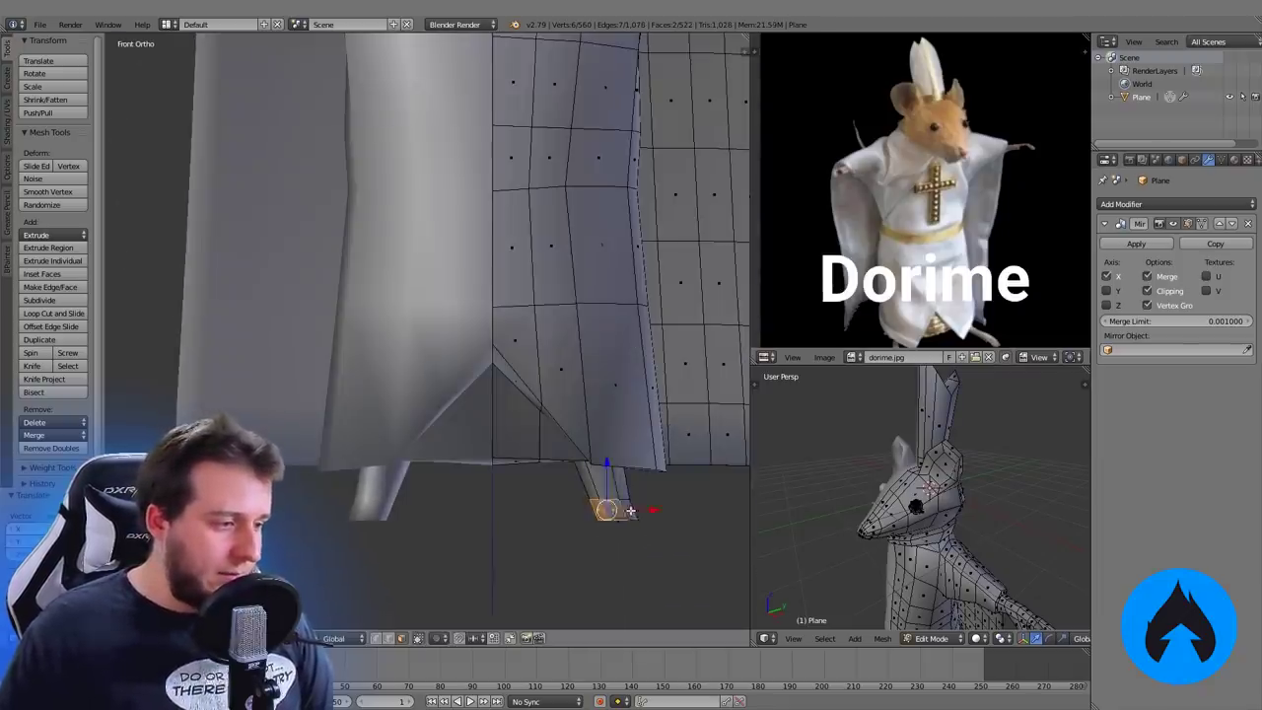
Extrude the foot forward from the ankle's front faces and slide a vertex near the ankle to refine its shape
middle_click_drag(619, 514, 606, 503)
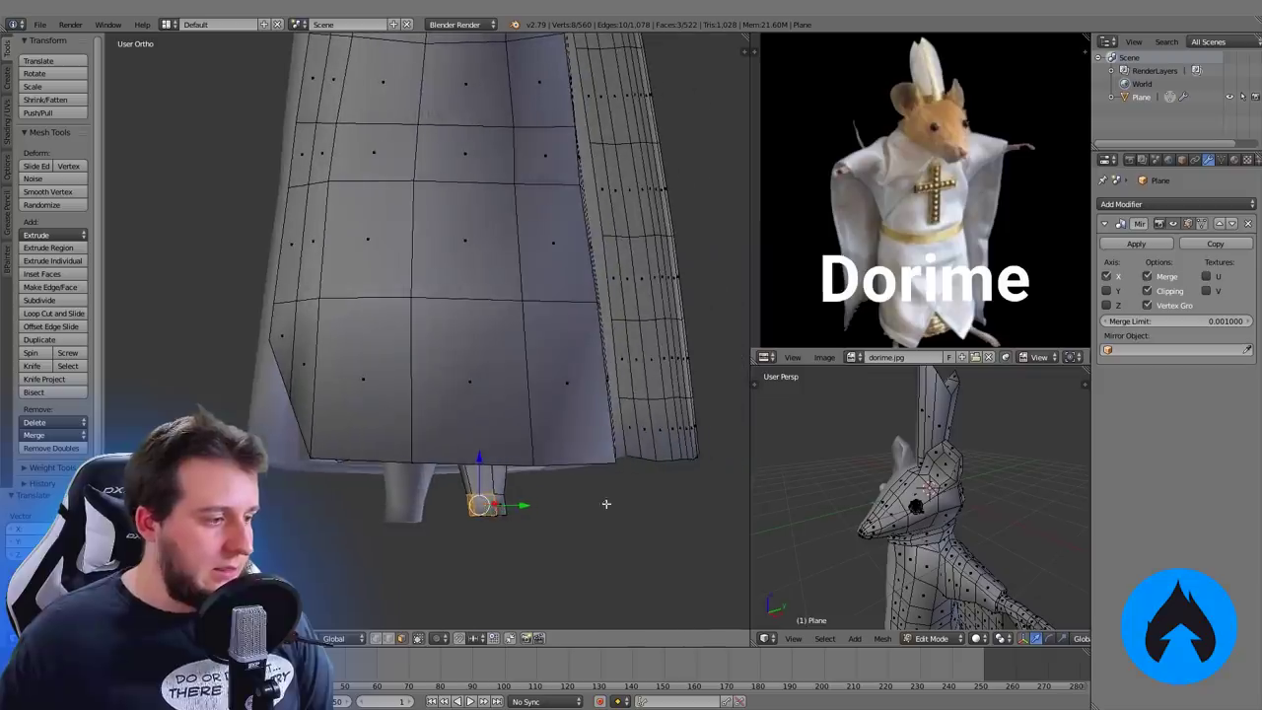
key("e")
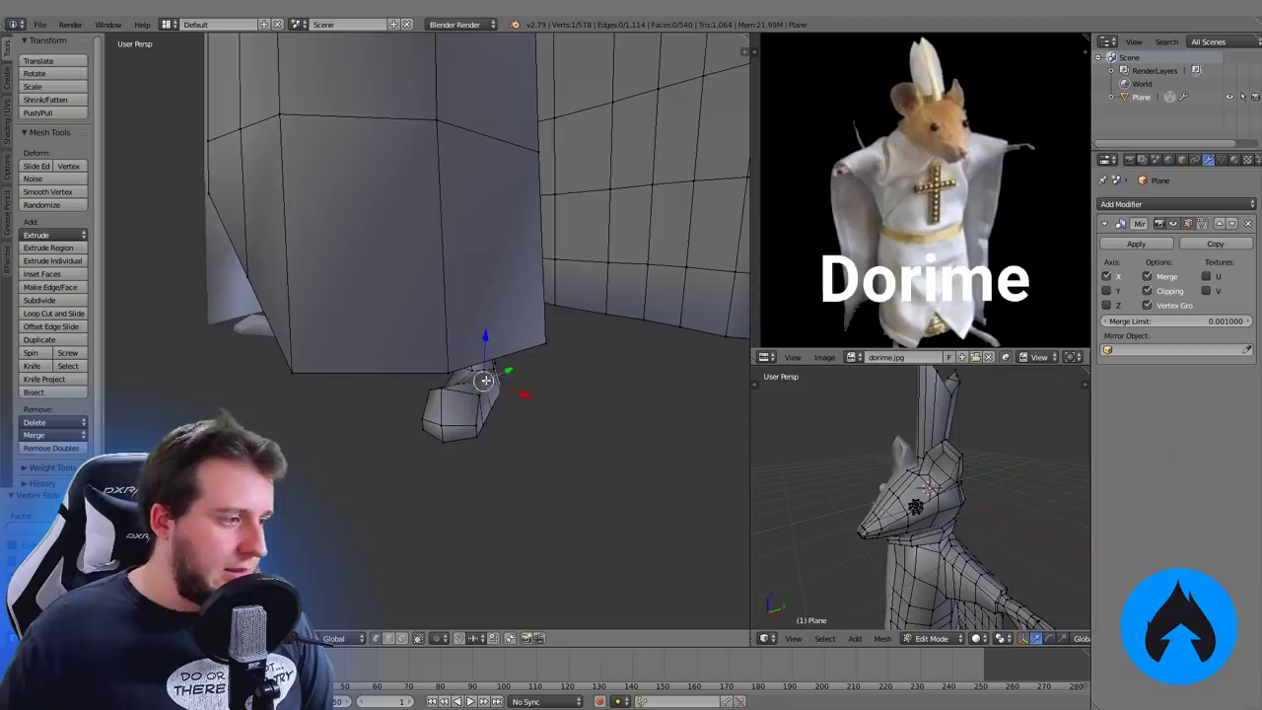
key("g")
key("g")
left_click(499, 396)
mouse_move(532, 389)
middle_mouse_down()
mouse_move(510, 375)
mouse_move(476, 397)
mouse_move(535, 383)
middle_mouse_up()
key("a")
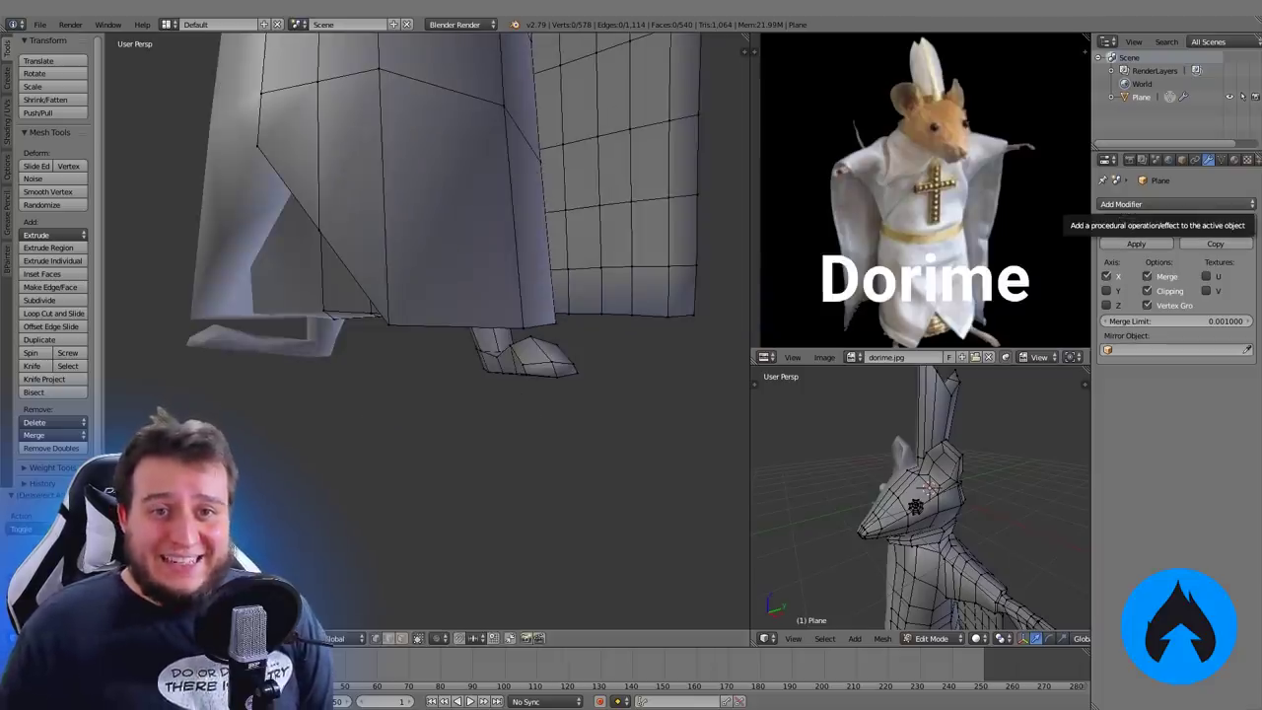
Rotate the front part of the foot level in side view and adjust its height to line up with the heel
middle_click_drag(557, 276, 394, 417)
key("Tab")
scroll(601, 329, "down", 5)
key("KP_5")
middle_click_drag(936, 222, 909, 220)
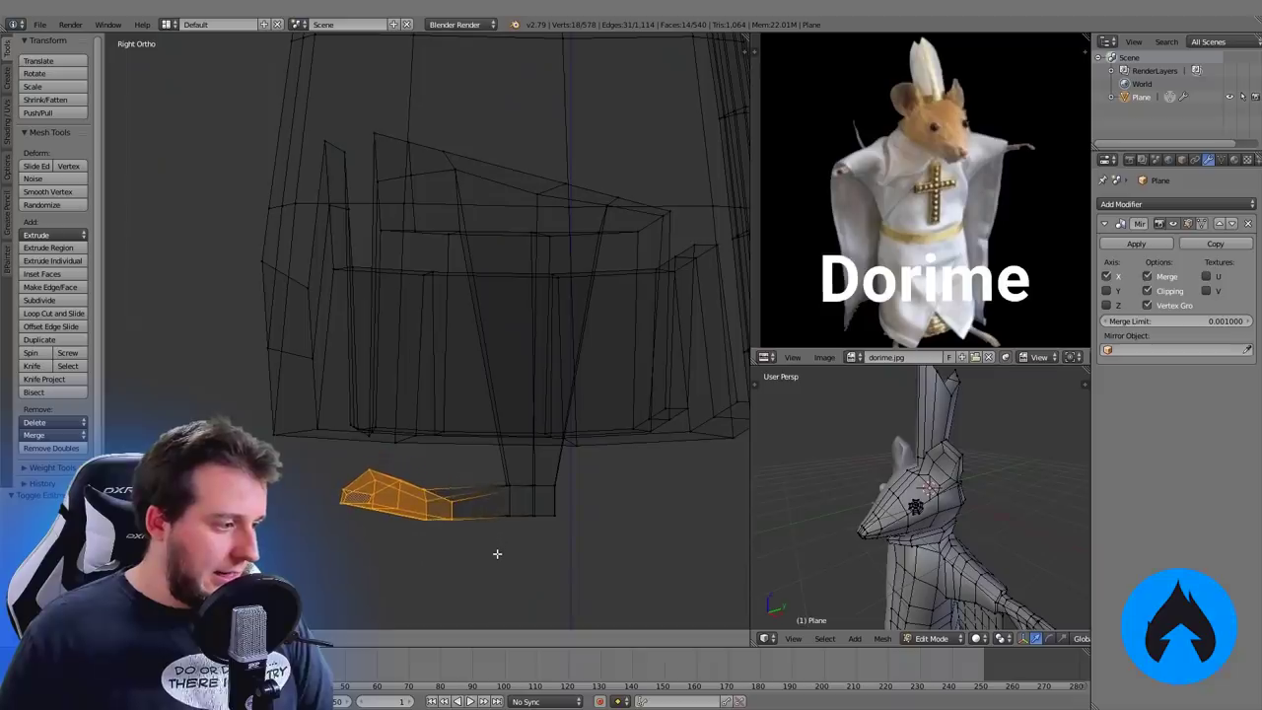
left_click(497, 554)
key("r")
left_click(548, 533)
key("g")
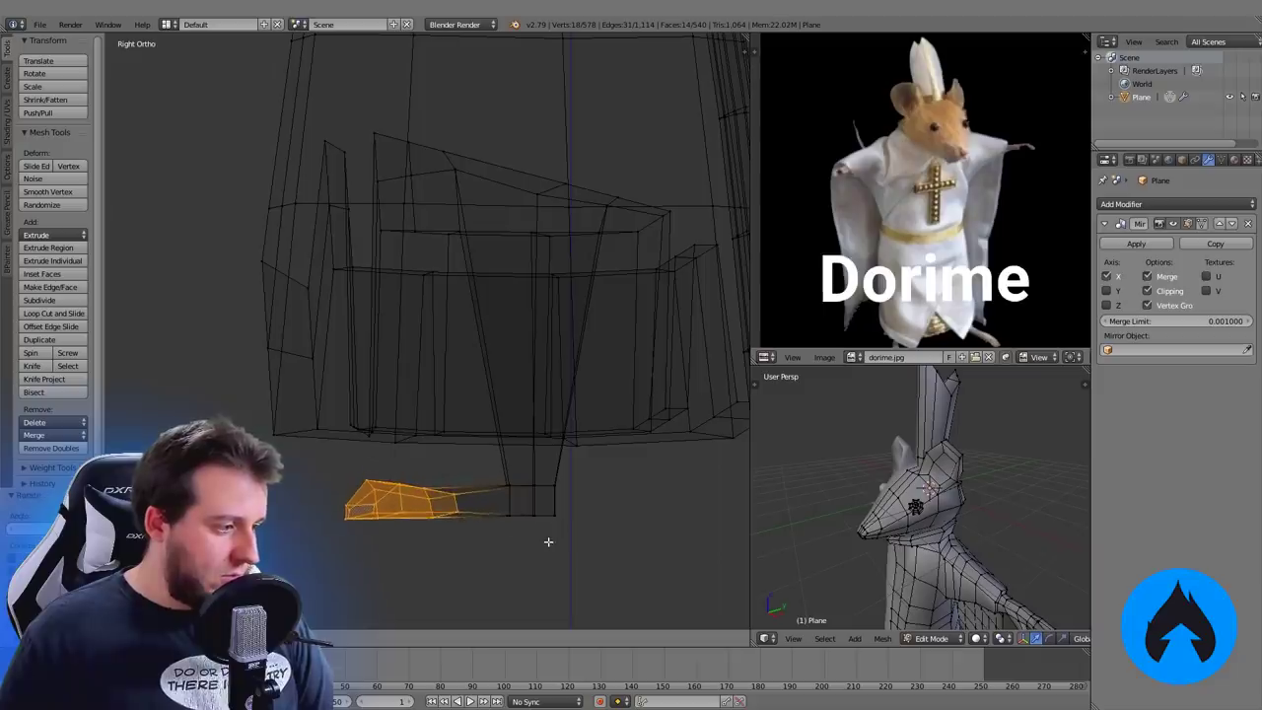
left_click(548, 541)
key("g")
key("z")
left_click(548, 537)
Select the lower rear vertex of the heel and switch back from wireframe to solid shading
key("Tab")
key("Tab")
right_click(550, 511)
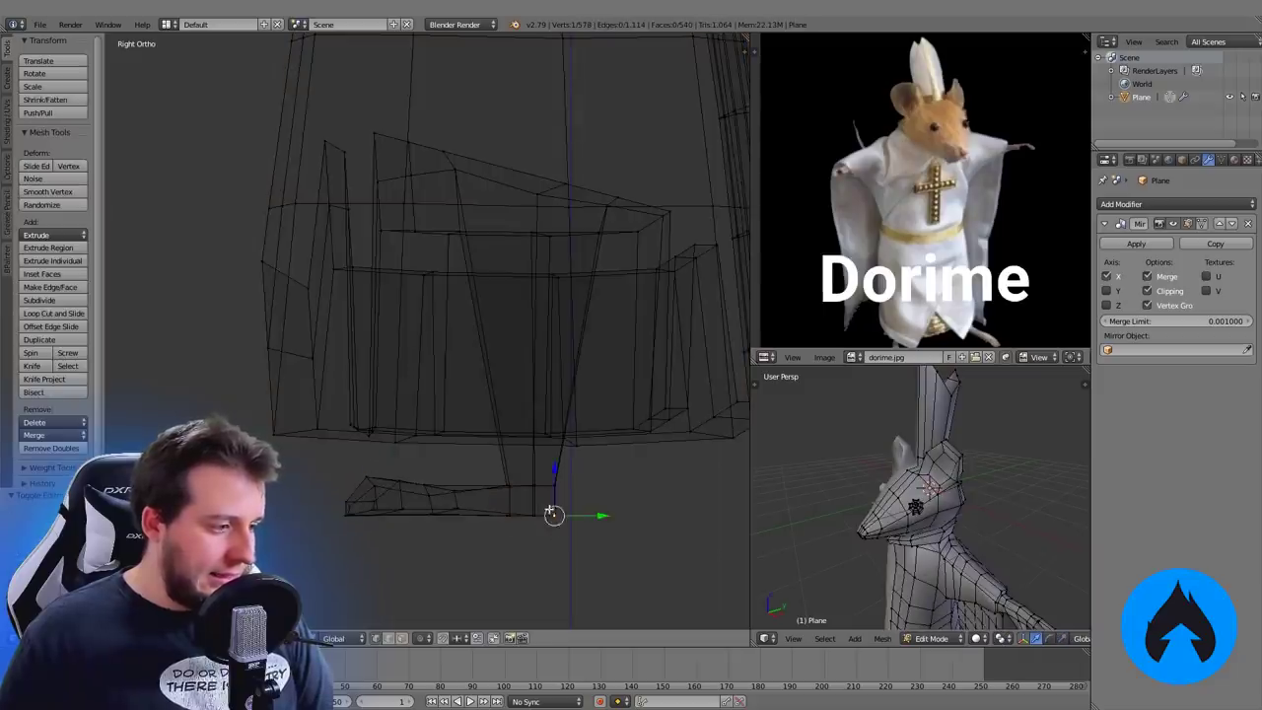
middle_click_drag(564, 522, 526, 525)
key("z")
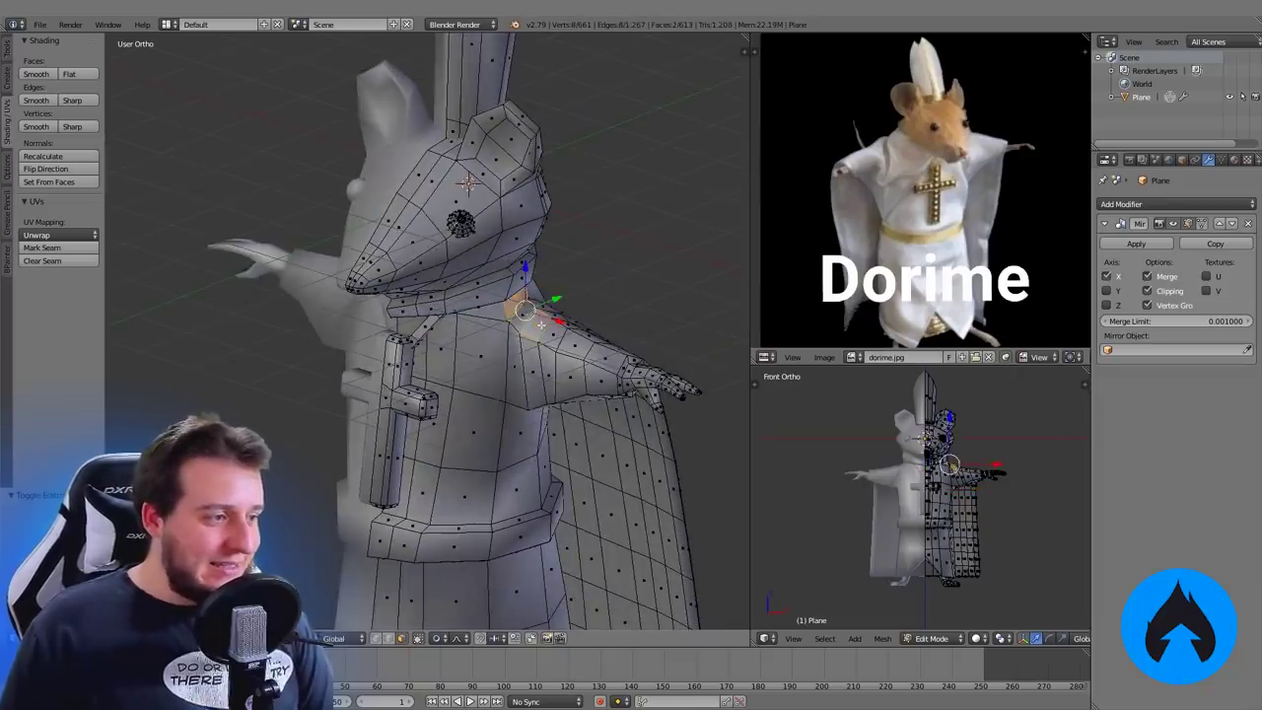
Extend the face selection from the shoulder along the sleeve and view the figure from the side
right_click(600, 354, "shift")
middle_click_drag(599, 353, 430, 404)
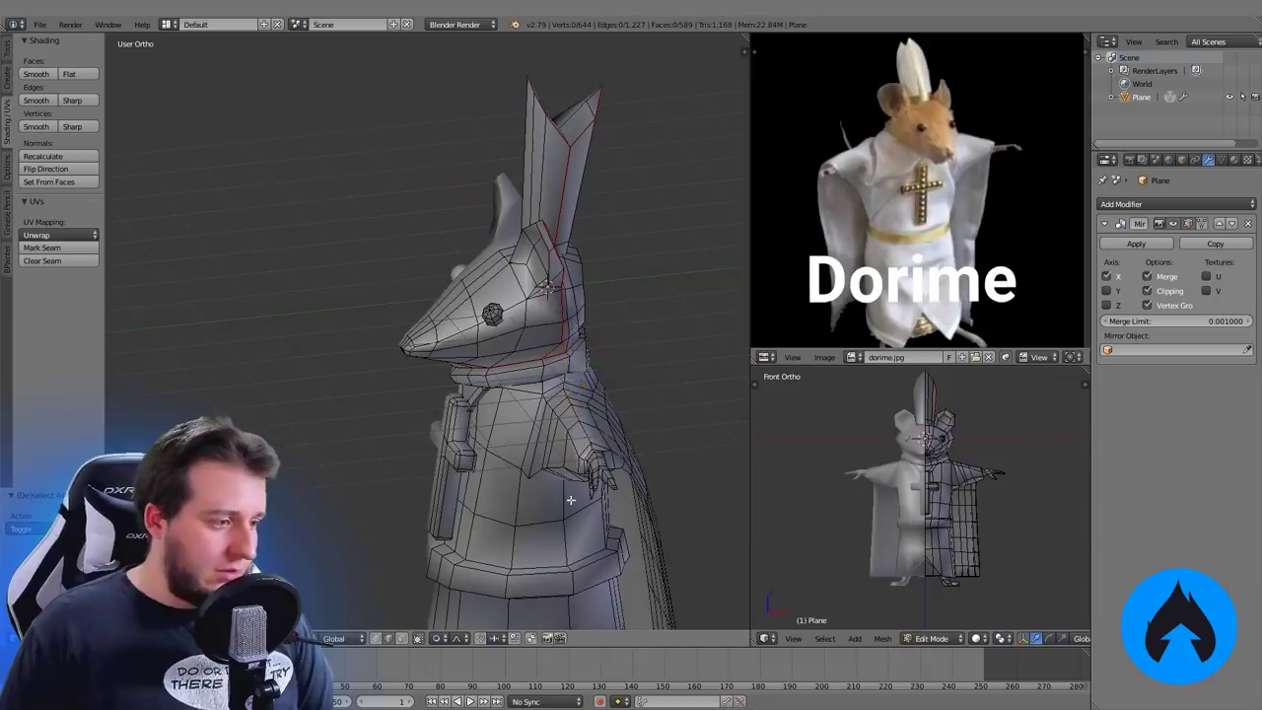
middle_click_drag(570, 500, 570, 447)
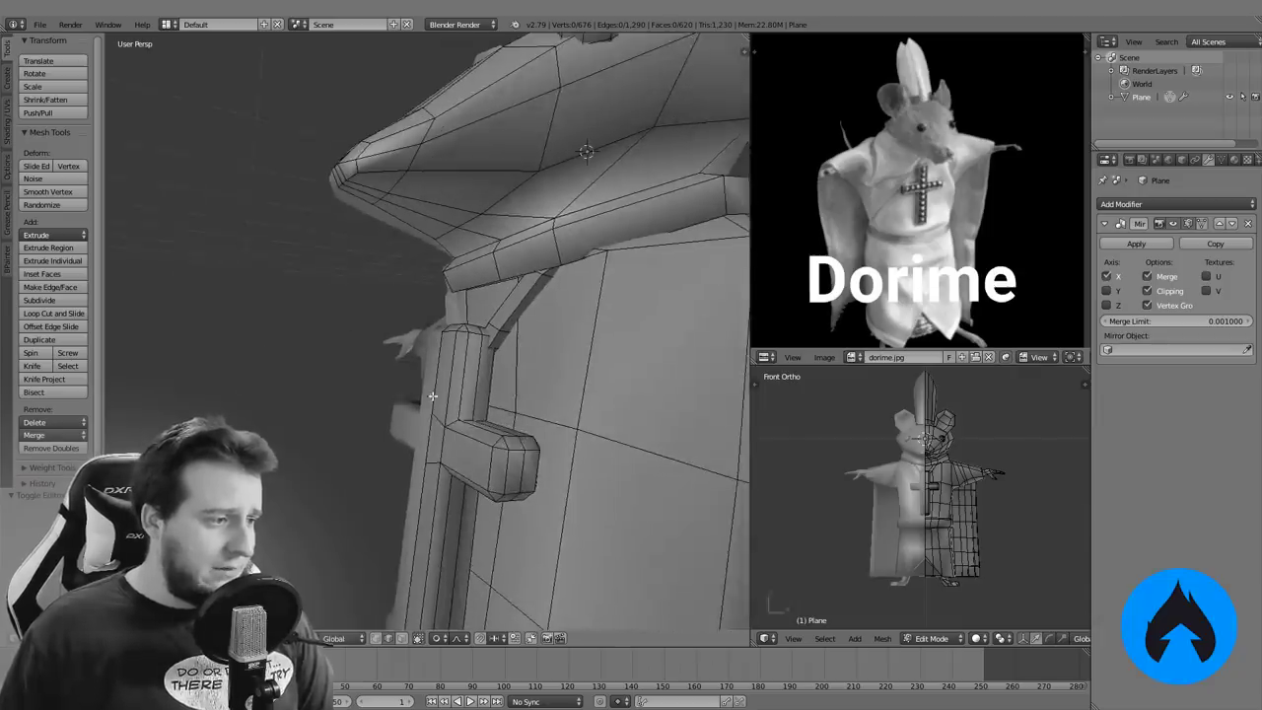
Mark the selected edges along the paw as a UV seam
middle_click_drag(432, 396, 475, 404)
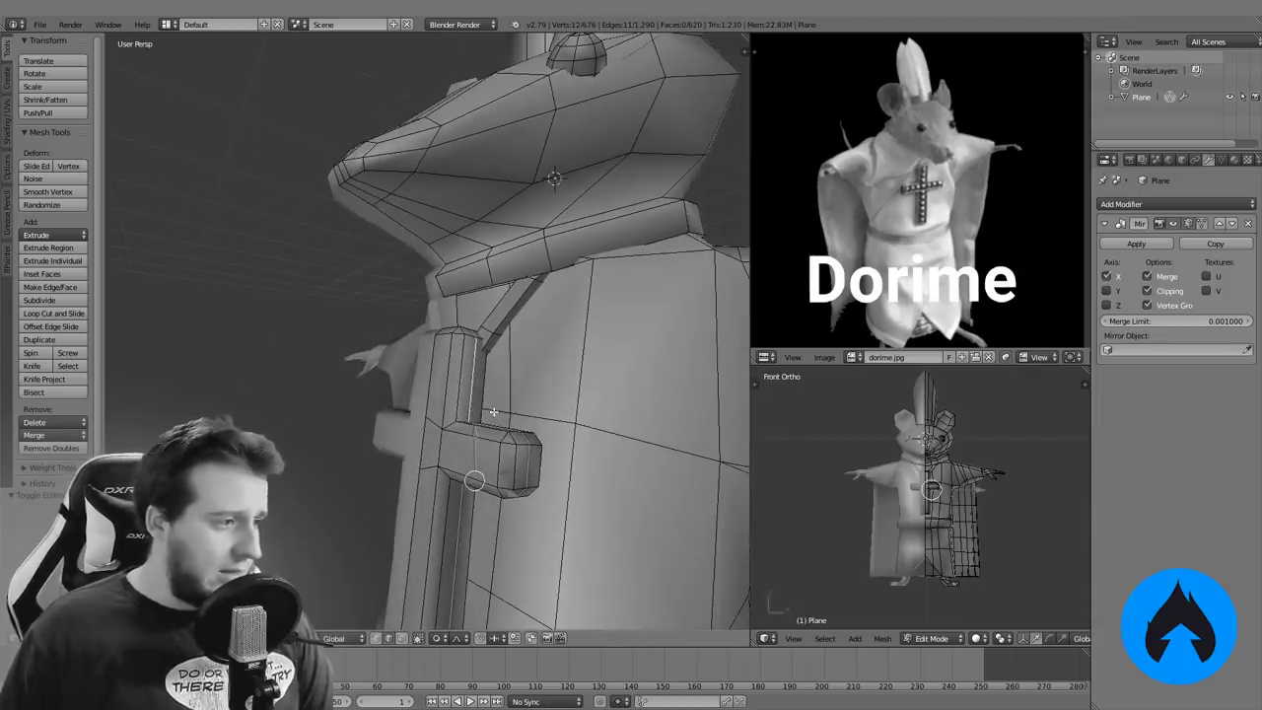
key("ctrl+e")
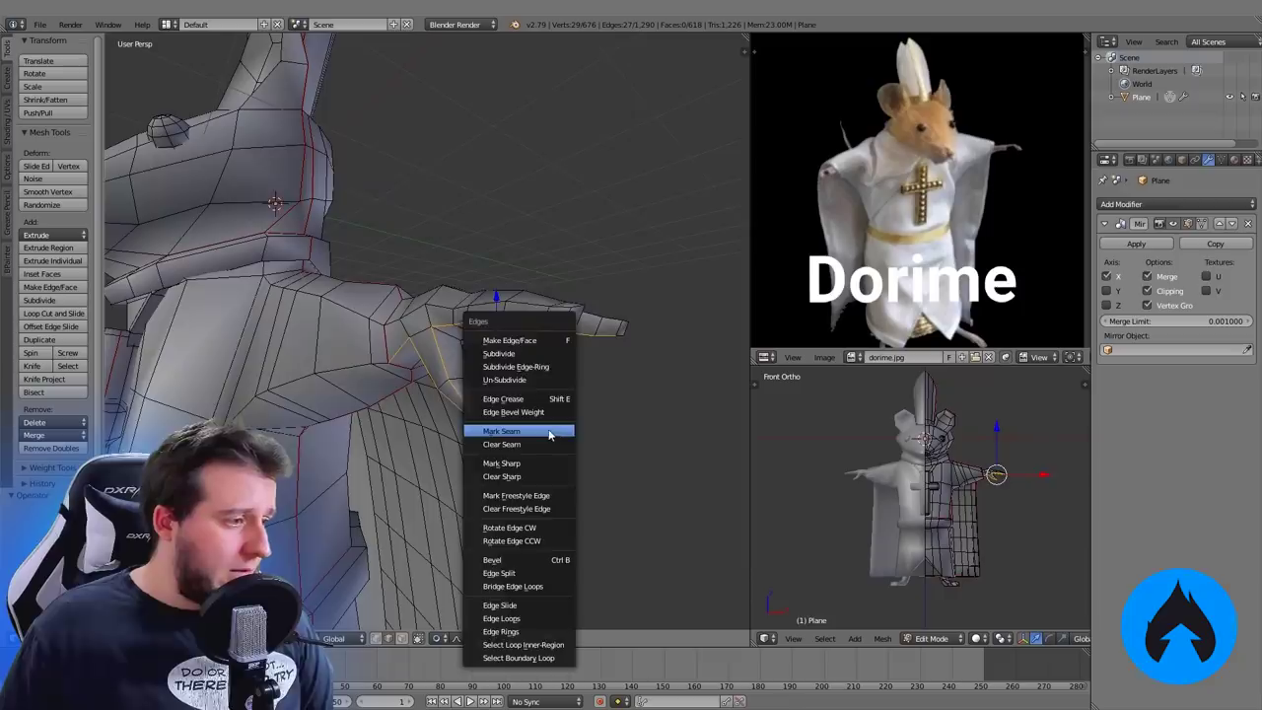
left_click(528, 429)
Select the entire mesh and unwrap its UVs along the marked seams
middle_click_drag(571, 391, 464, 357)
scroll(450, 380, "down", 4)
key("a")
key("u")
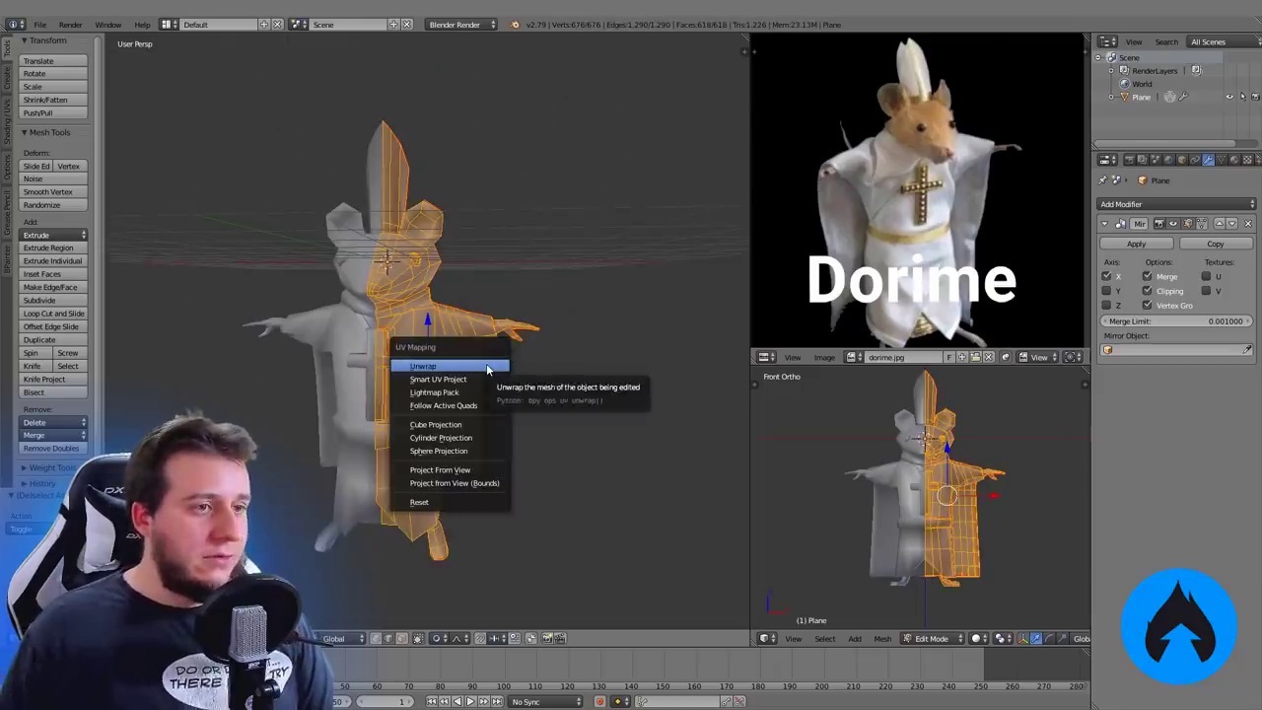
left_click(487, 370)
Add a single-bone armature at the figure's head and open the armature's data settings
scroll(918, 173, "down", 2)
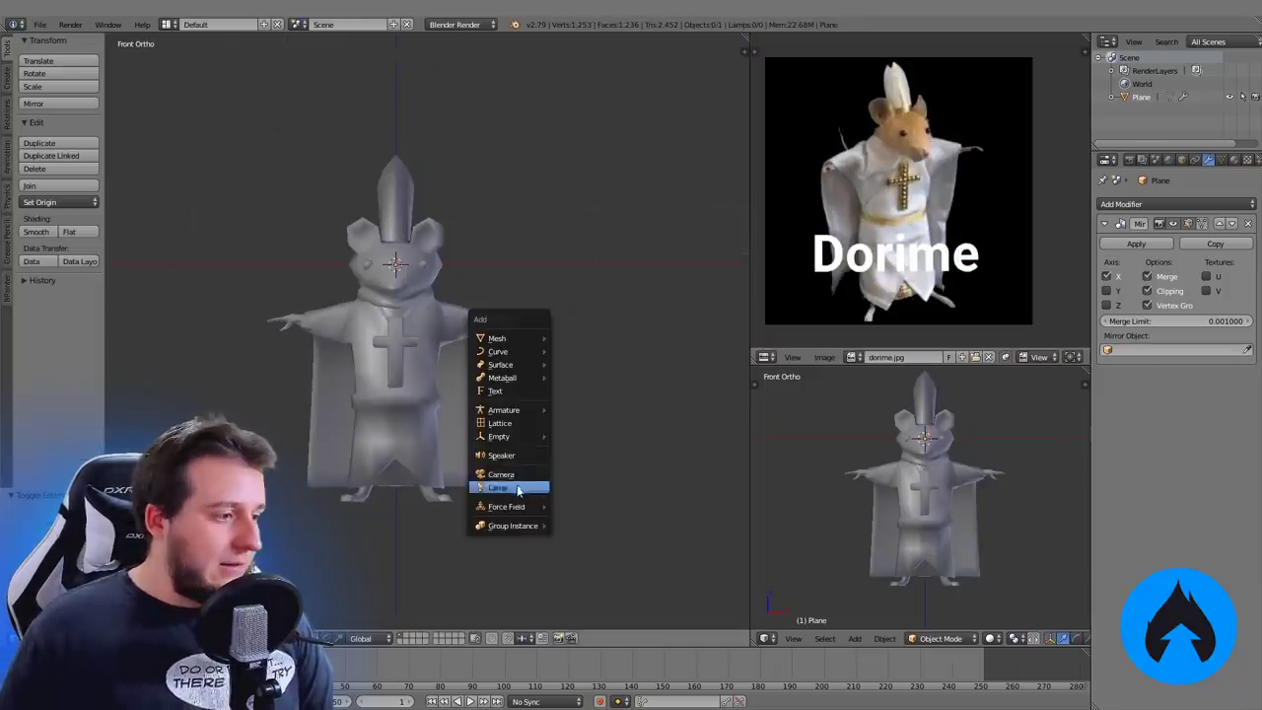
mouse_move(518, 412)
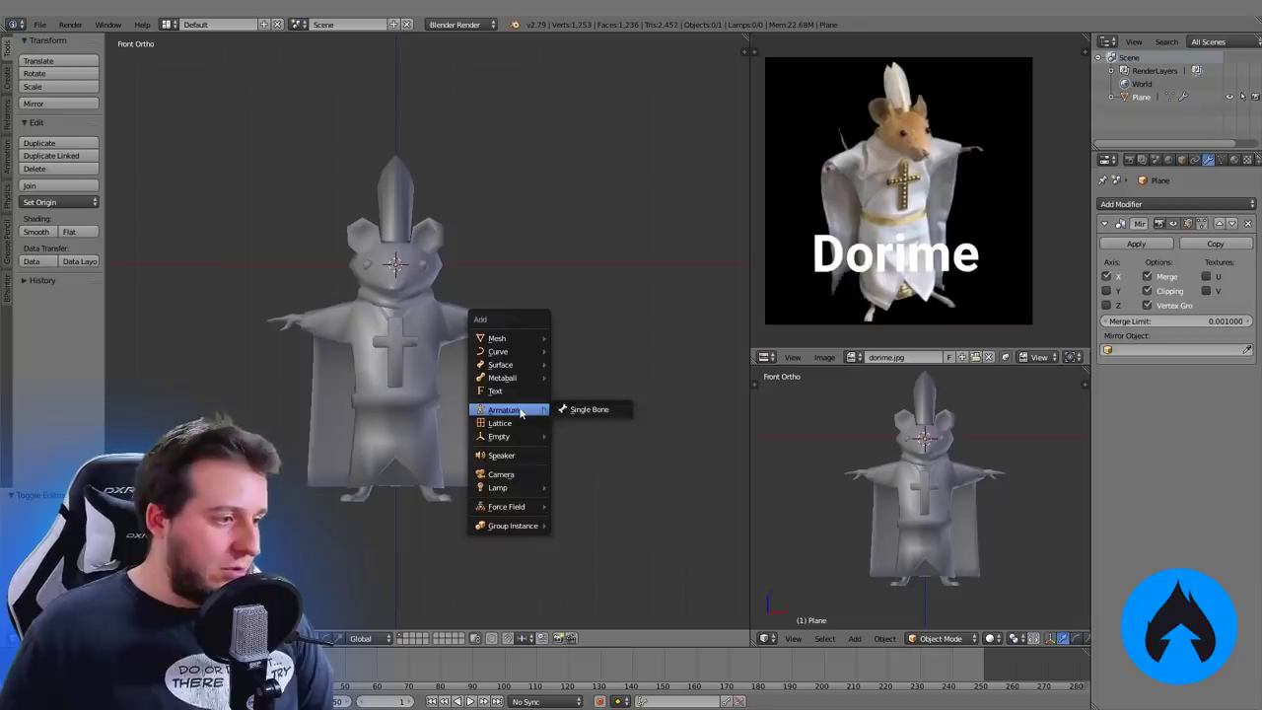
left_click(582, 409)
left_click(1222, 159)
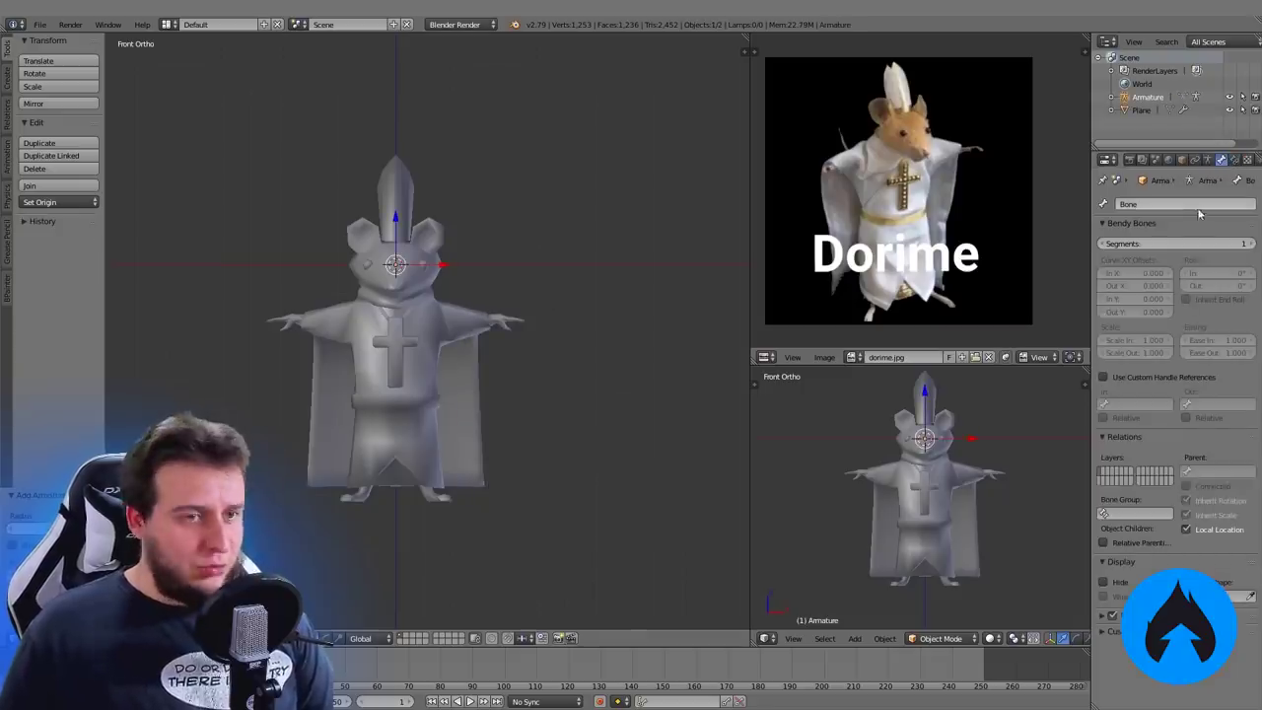
left_click(1210, 159)
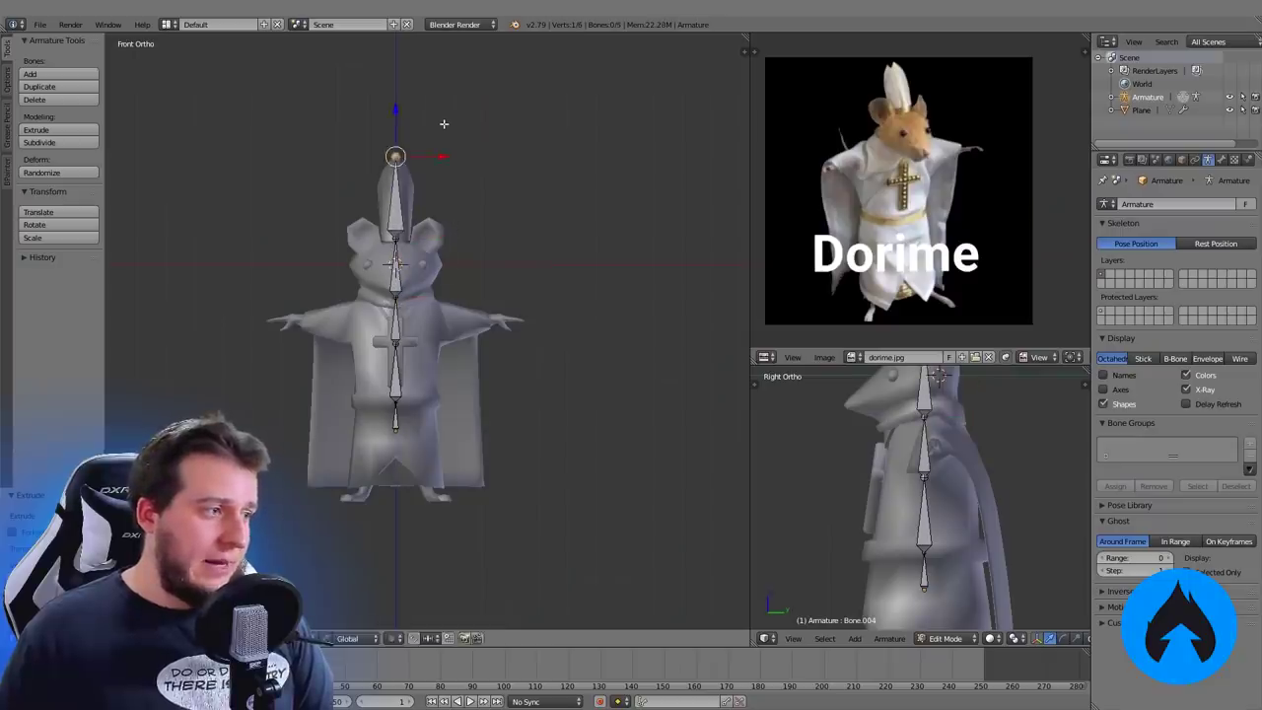
Duplicate the upper chest bone and place the copy beside the spine at the shoulder
right_click(408, 331)
key("shift+d")
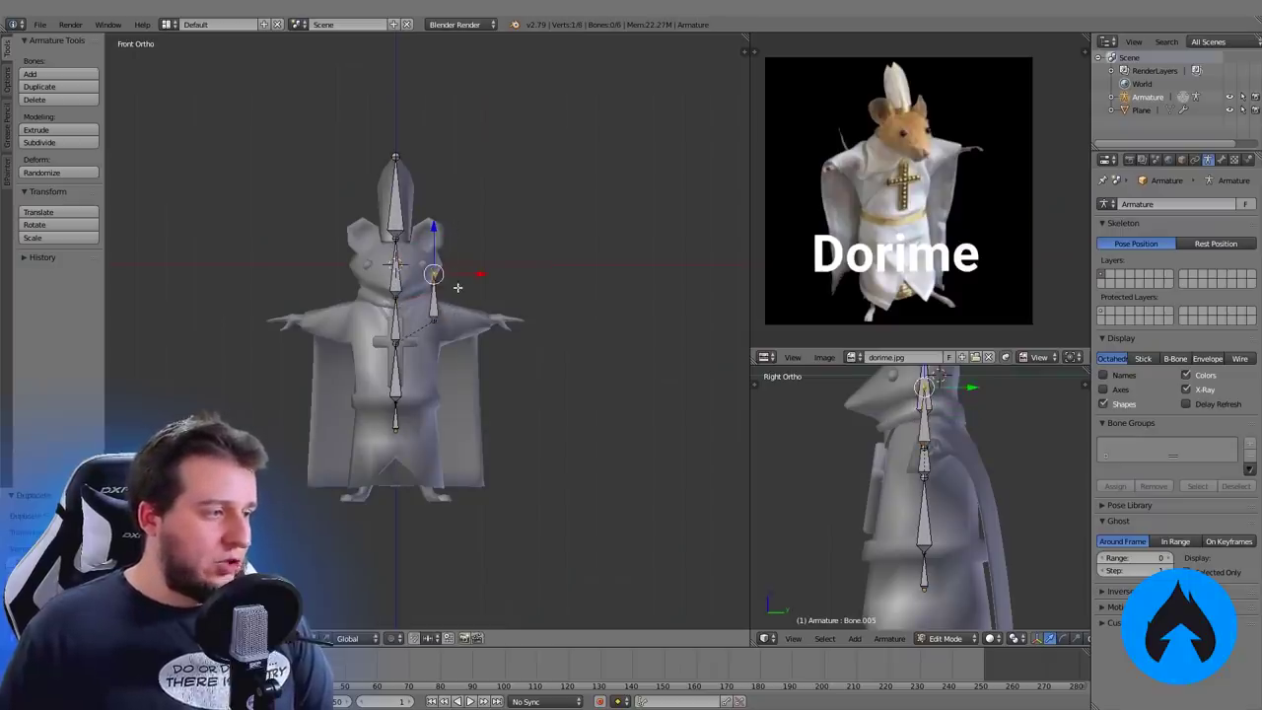
Reposition the copied shoulder bone's upper joint, and test the rotation of the leg bones in Pose Mode
key("g")
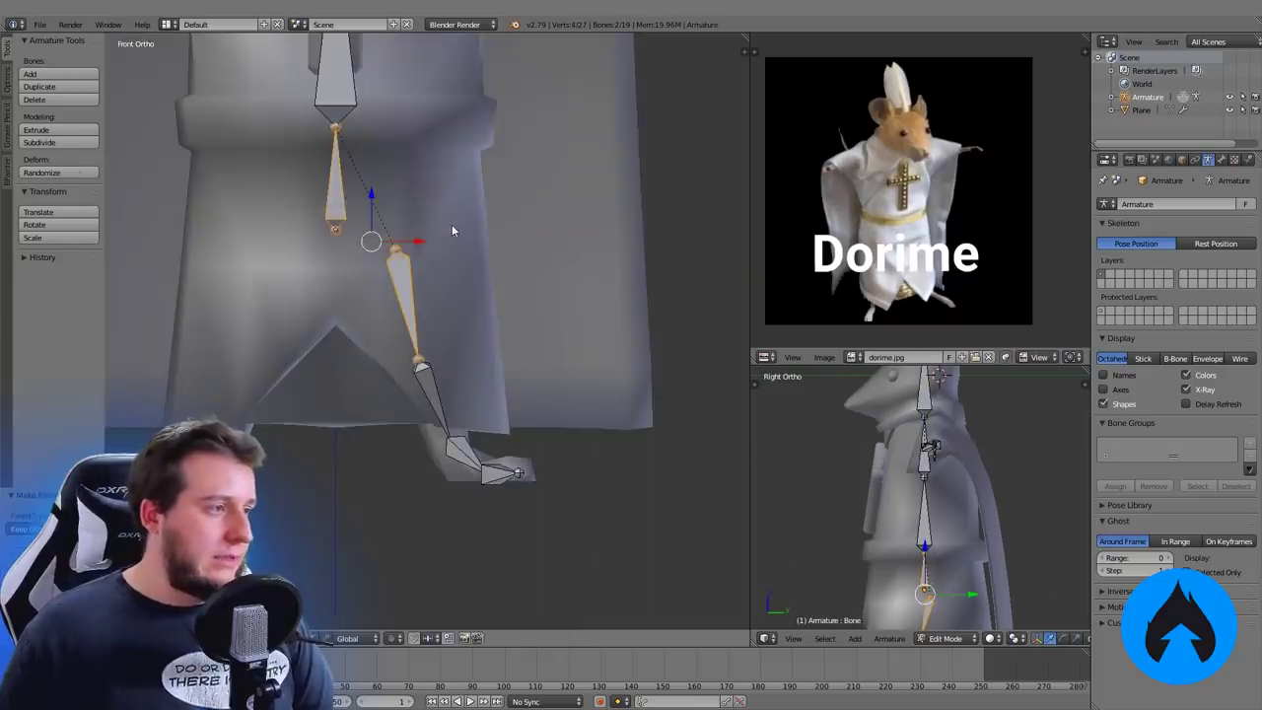
key("ctrl+Tab")
middle_click_drag(451, 224, 484, 311)
key("r")
key("r")
right_click(449, 268)
scroll(453, 268, "down", 4)
middle_click_drag(484, 312, 496, 341, "shift")
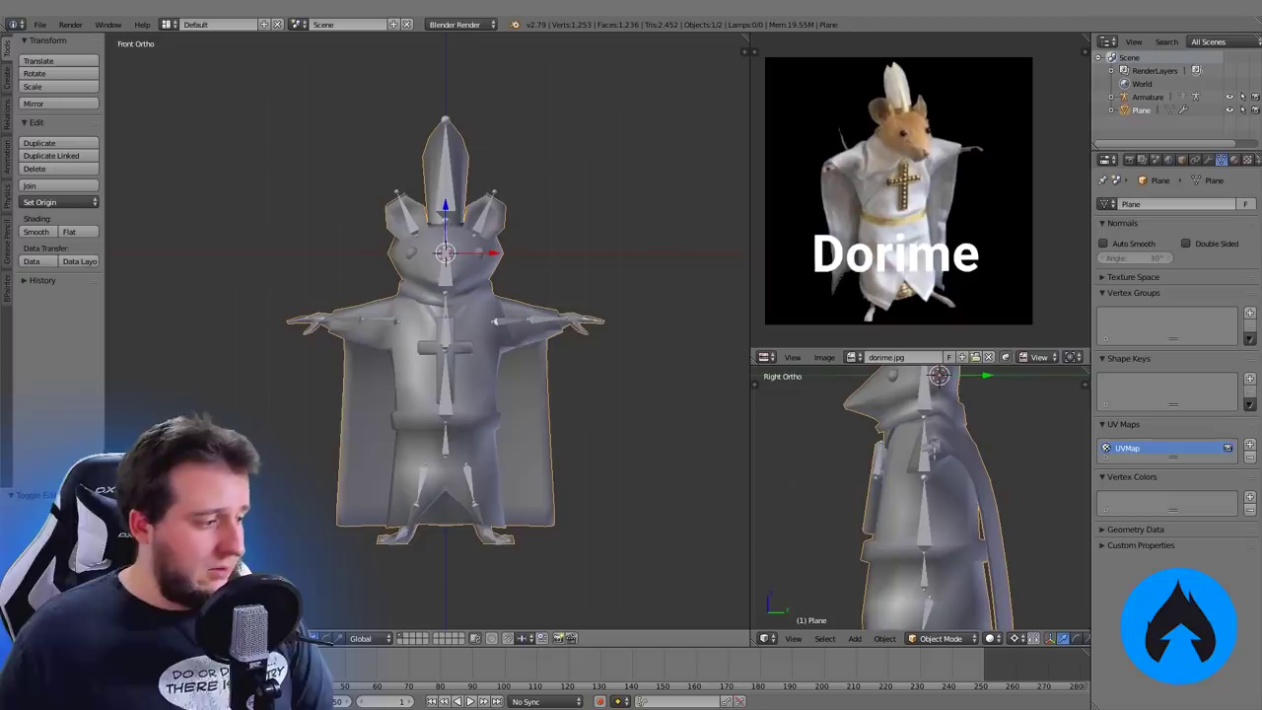
Put the armature in Pose Mode and test the rotation of the lower spine bone above the waist
right_click(446, 392)
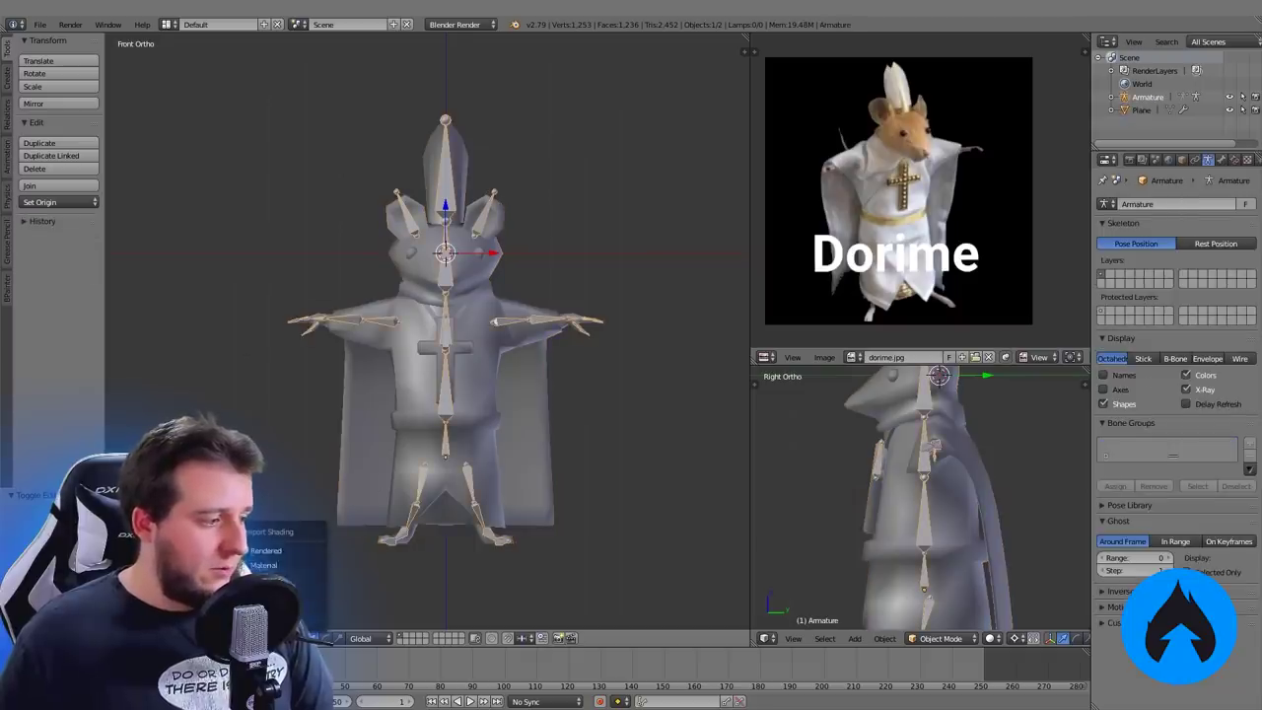
key("ctrl+Tab")
middle_click_drag(521, 374, 511, 382)
right_click(447, 387)
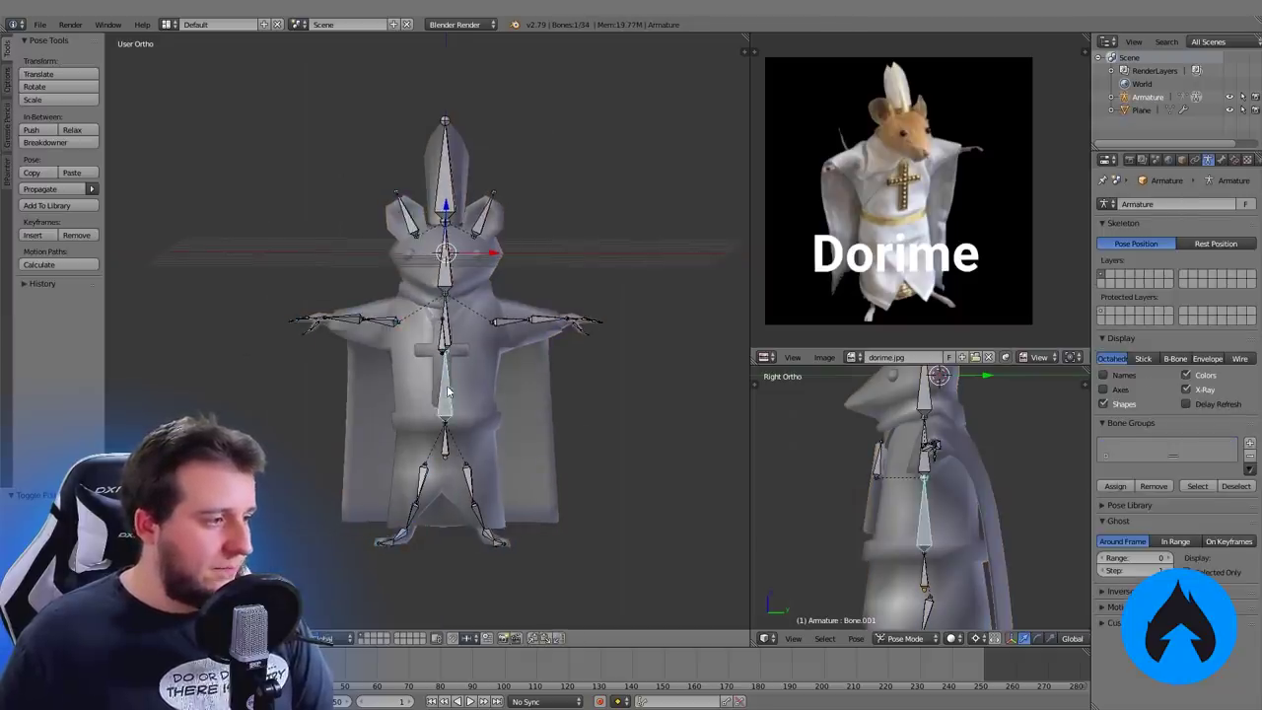
key("r")
key("r")
right_click(451, 446)
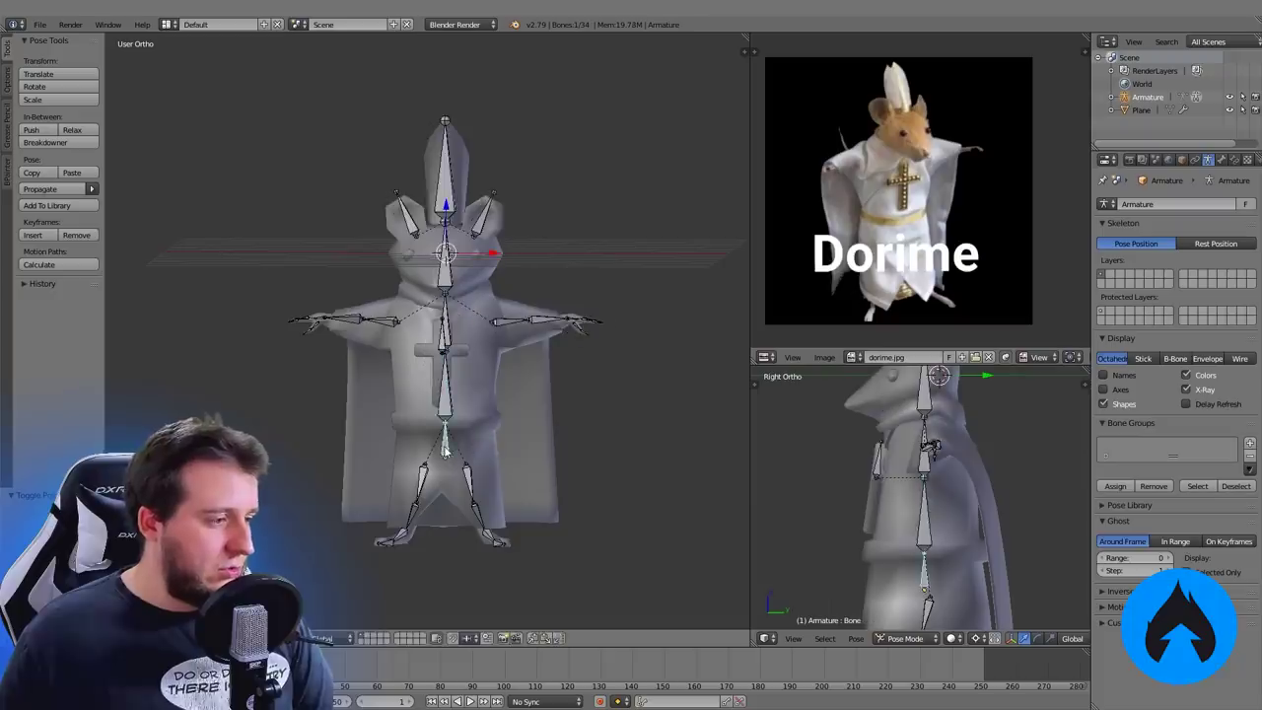
Test the rotation of the pelvis bone and one thigh bone, cancelling each trial
key("r")
key("r")
right_click(443, 447)
middle_click_drag(488, 451, 420, 470)
right_click(441, 482)
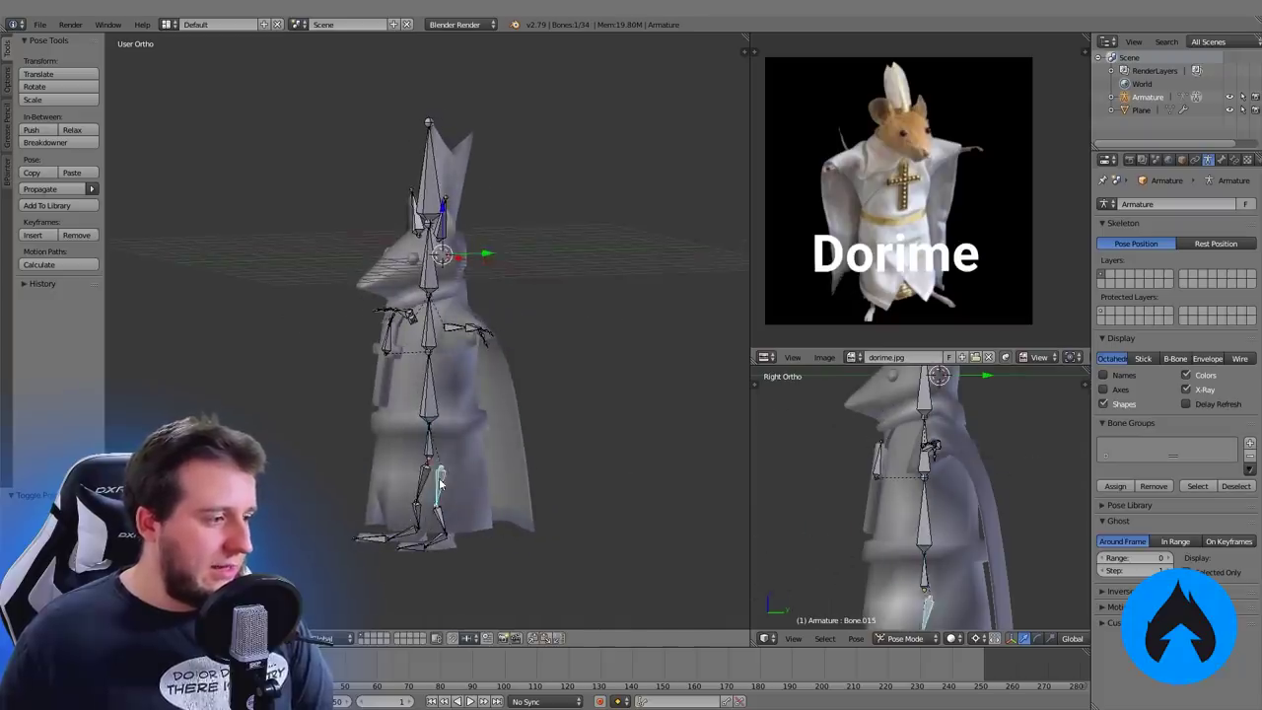
key("r")
key("r")
right_click(483, 449)
middle_click_drag(502, 451, 598, 459)
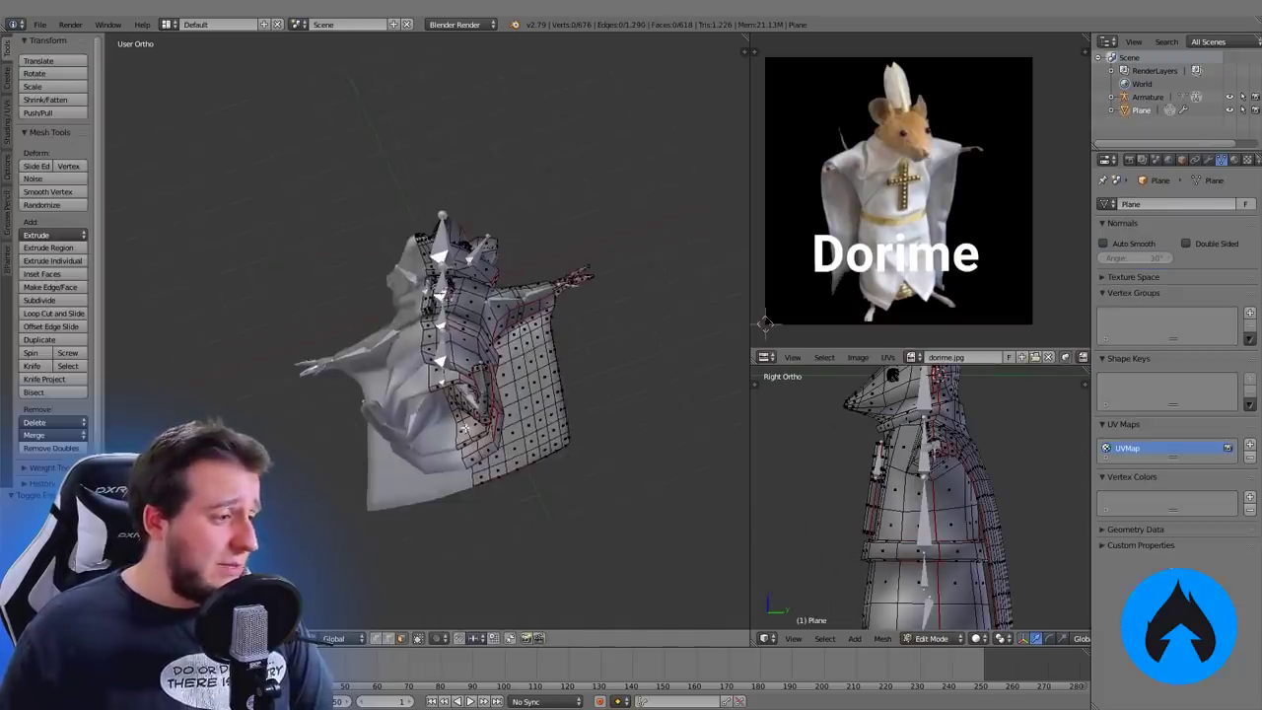
Add a low-poly open cylinder to the rat mesh below the feet as the base of a tail
middle_click_drag(465, 428, 478, 432)
key("shift+a")
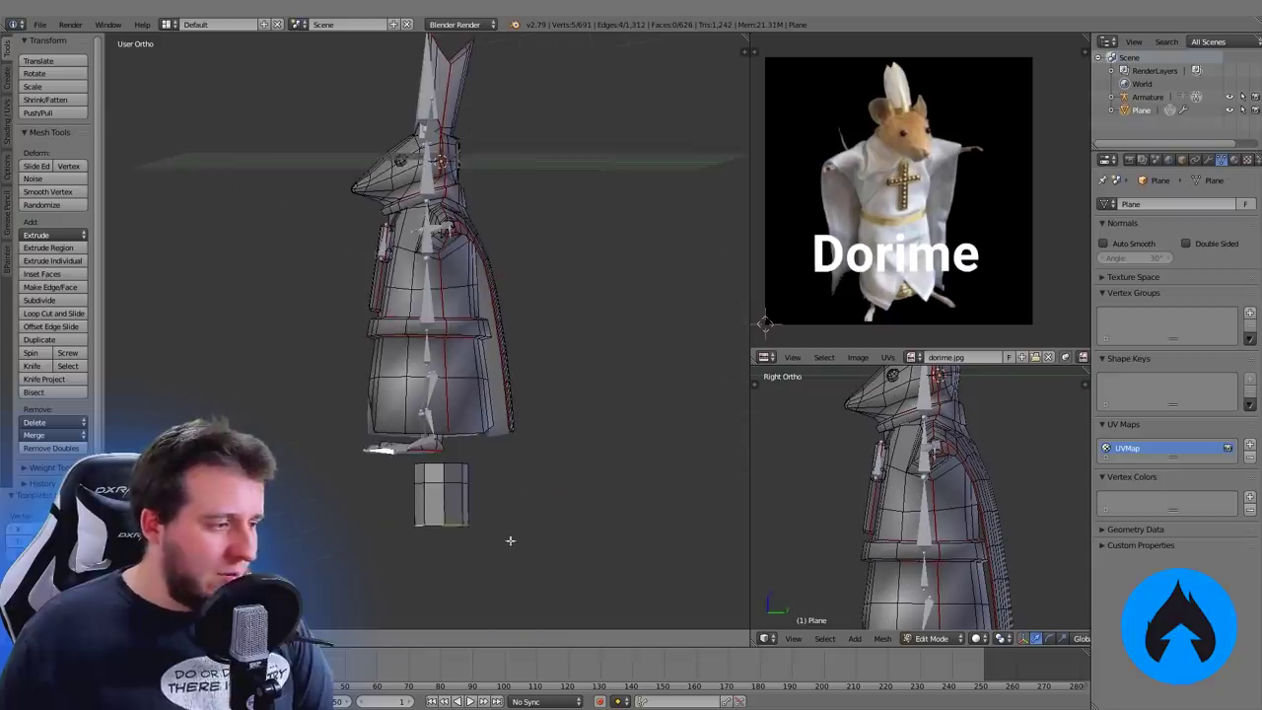
right_click(511, 558)
key("ctrl+z")
middle_click_drag(510, 469, 519, 363, "shift")
Extrude the cylinder's lower edge ring downward in successive segments to form a long tail
key("e")
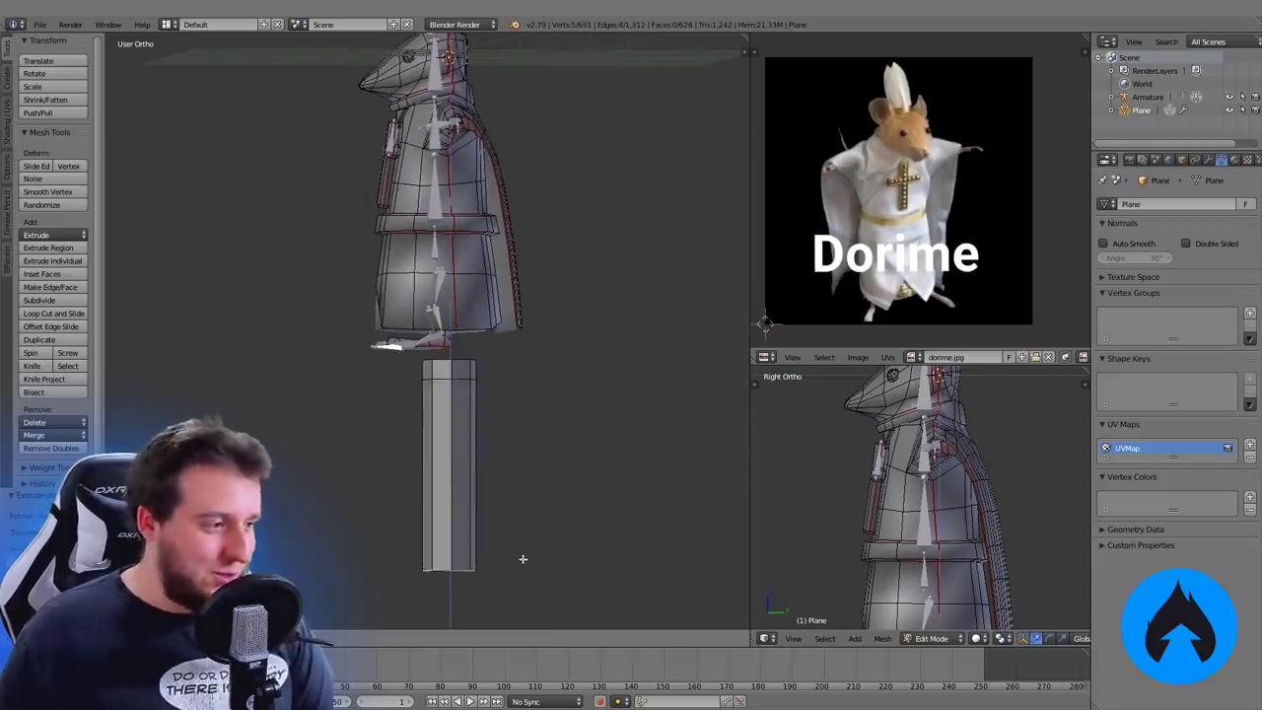
left_click(517, 593)
middle_click_drag(529, 535, 540, 401, "shift")
scroll(546, 425, "down", 2)
key("e")
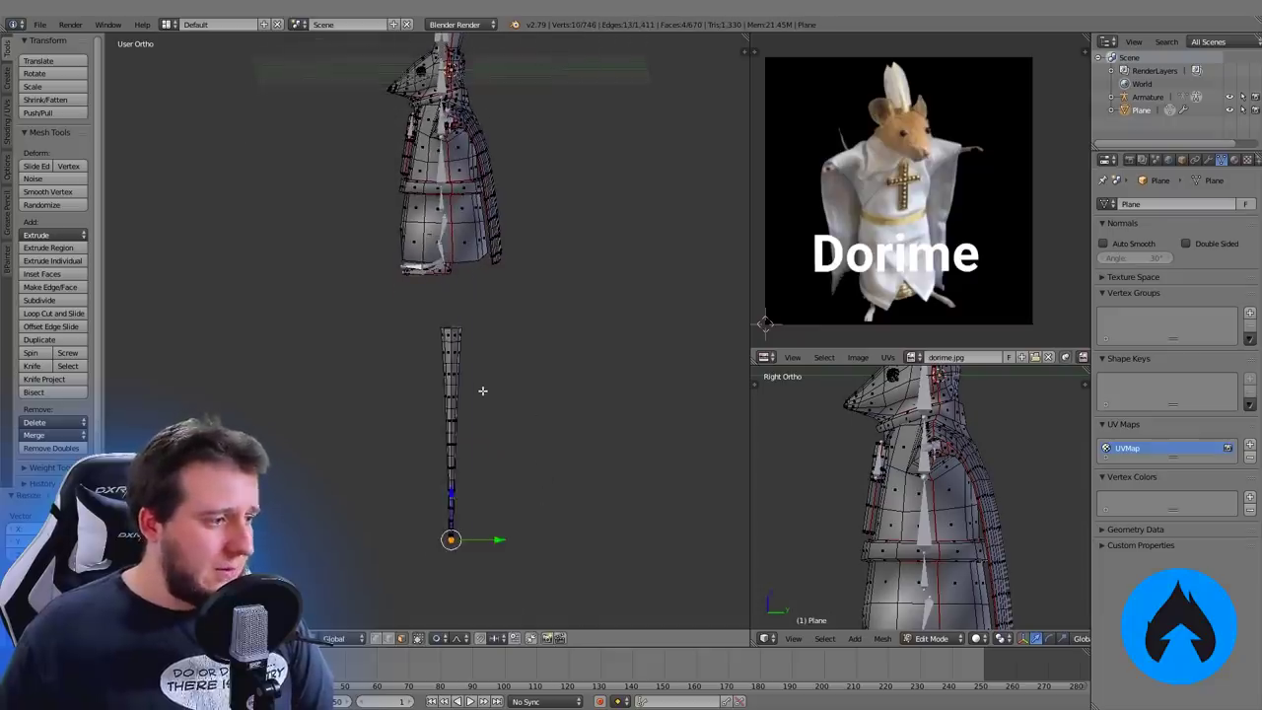
Adjust the tip of the tapered tail along the Z axis and clear the selection
scroll(482, 390, "up", 4)
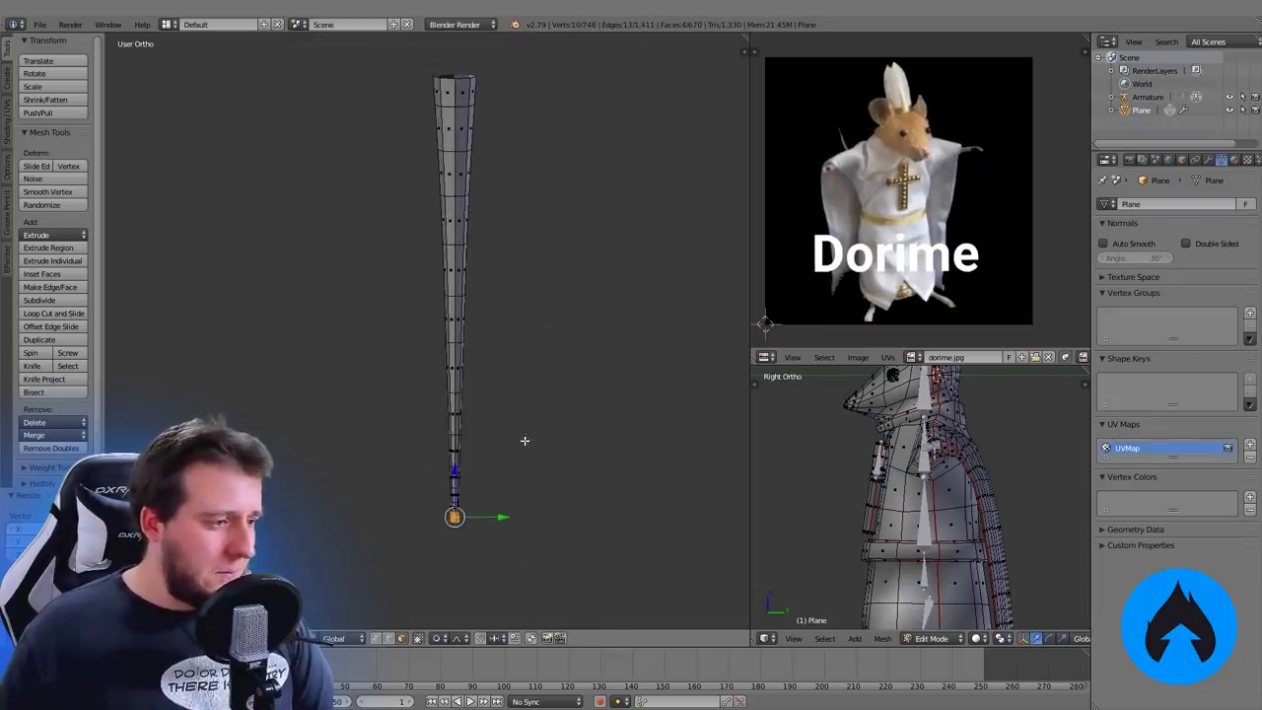
key("g")
key("x")
right_click(525, 508)
key("g")
key("z")
key("a")
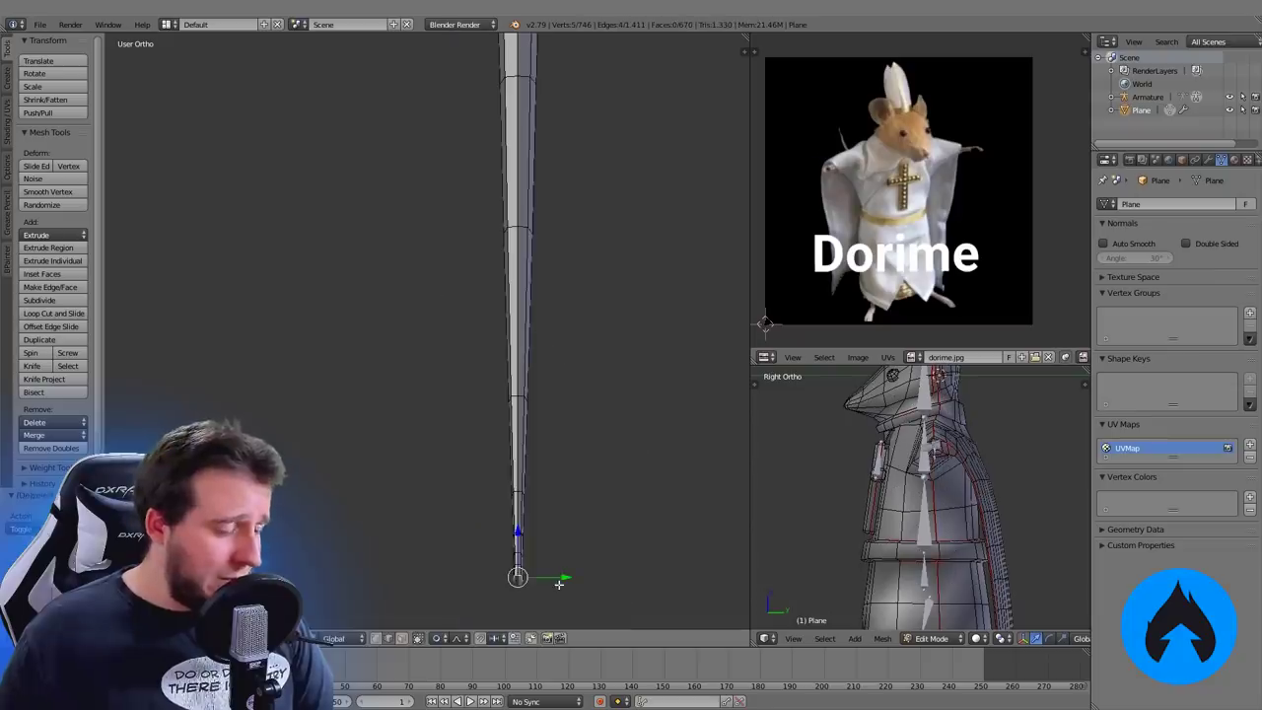
middle_click_drag(557, 367, 544, 321)
key("a")
Move the whole tail backward along the Y axis so it sits under the rear of the robe
middle_click_drag(537, 227, 532, 442, "shift")
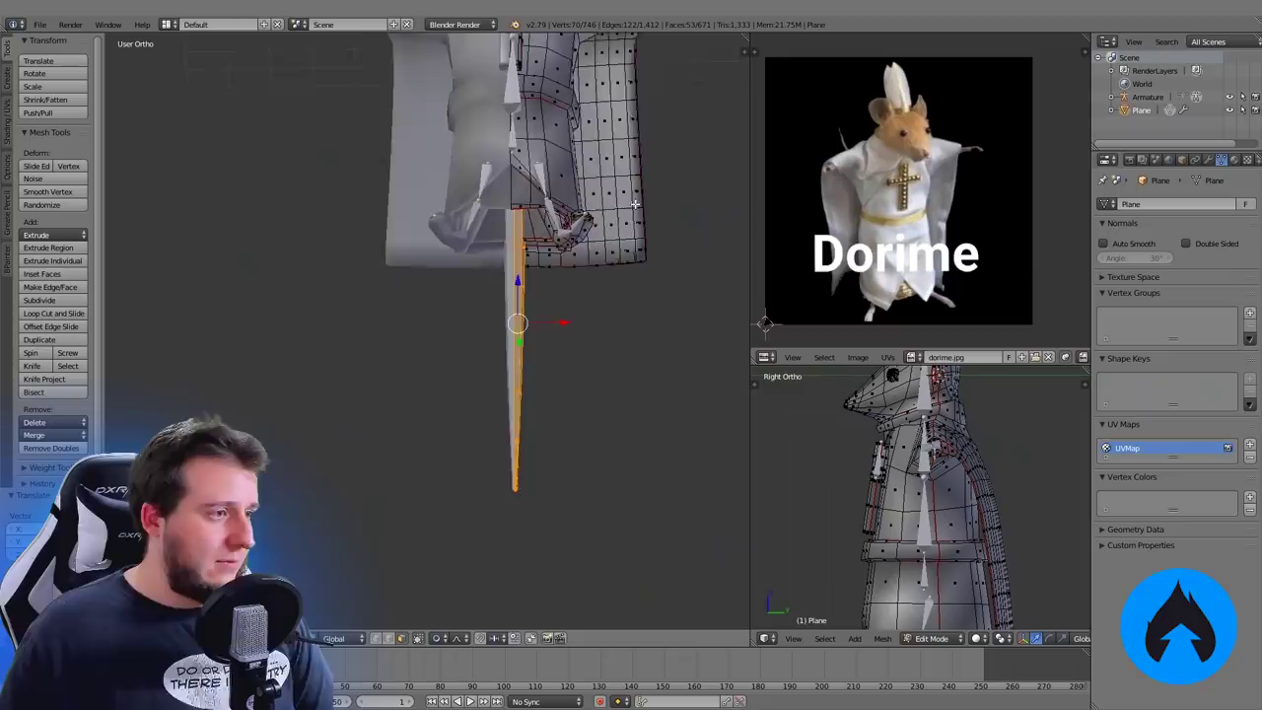
middle_click_drag(580, 218, 475, 241)
key("g")
key("y")
left_click(374, 245)
key("KP_3")
scroll(475, 240, "up", 2)
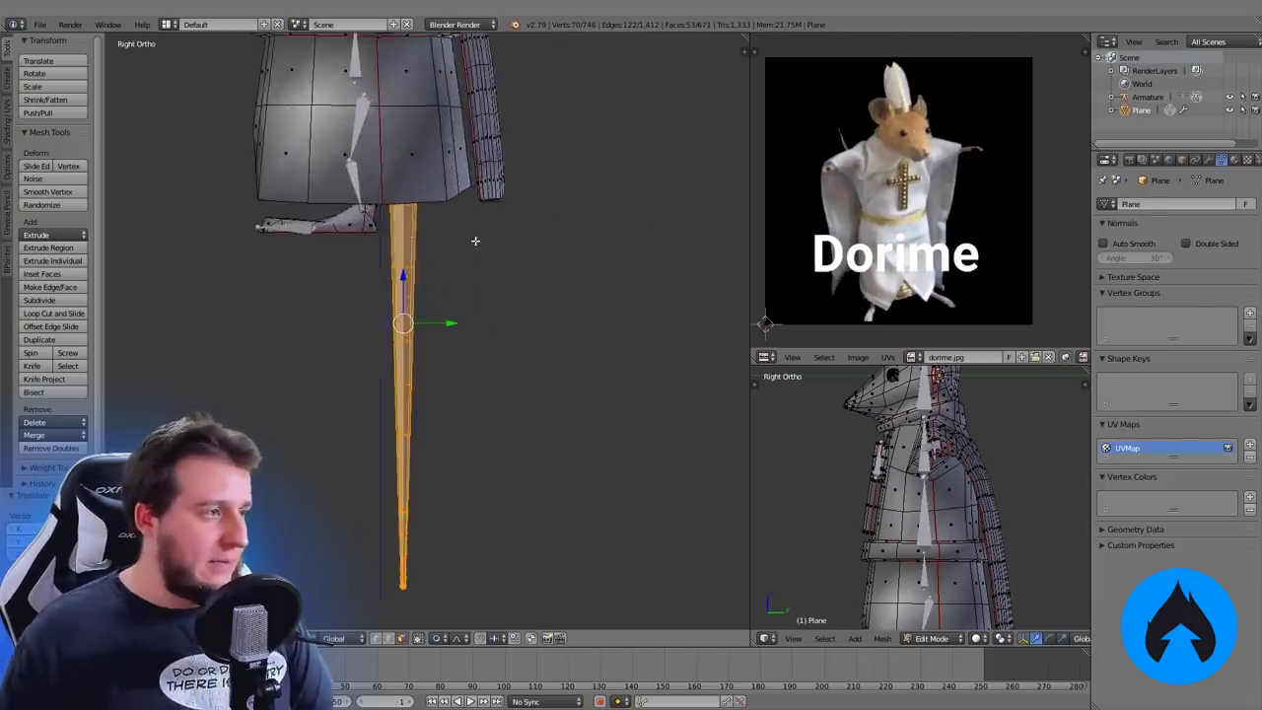
middle_click_drag(454, 235, 474, 336)
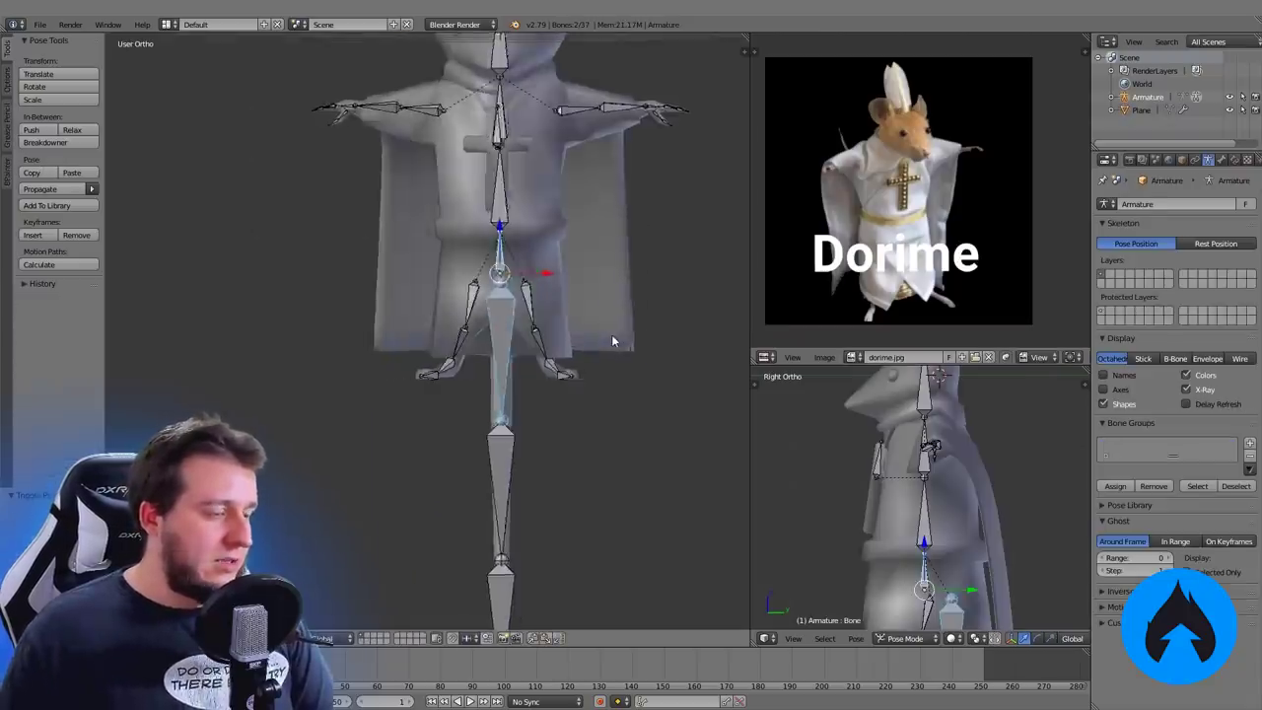
Test the tail rig by rotating the middle and end tail bones in Pose Mode
key("a")
scroll(473, 335, "down", 2)
right_click(457, 408)
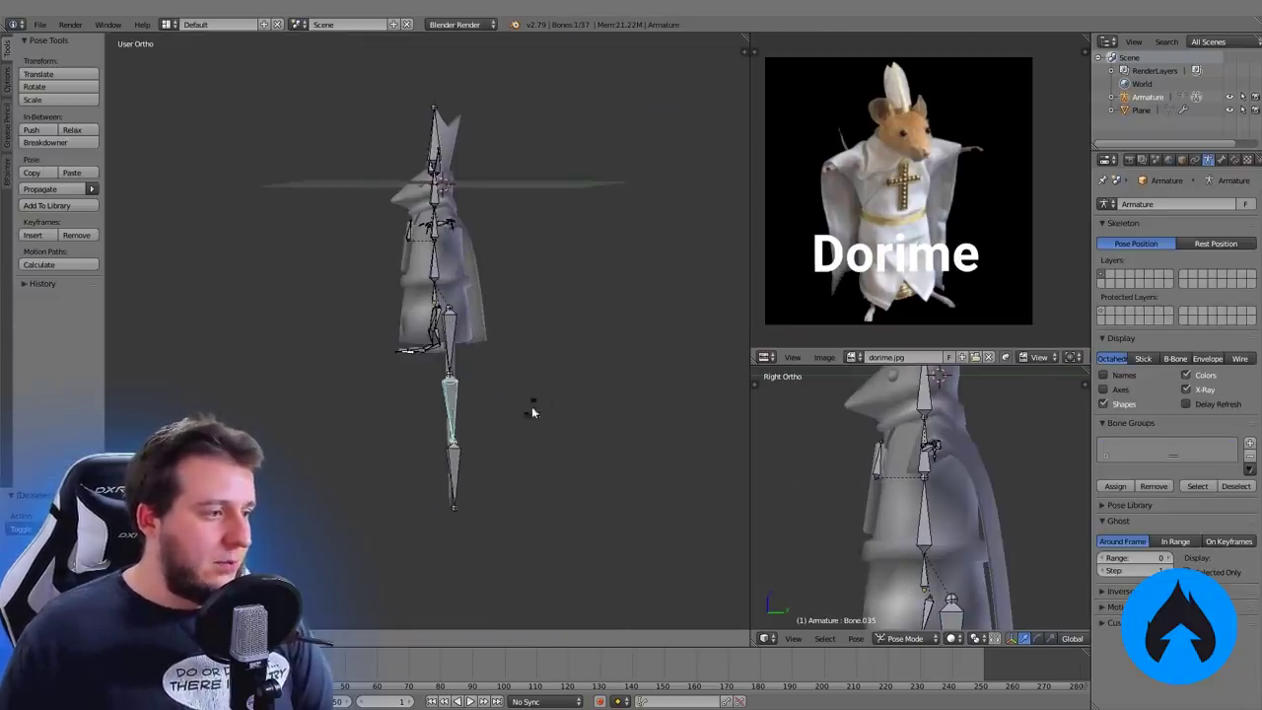
right_click(534, 402)
key("r")
left_click(484, 202)
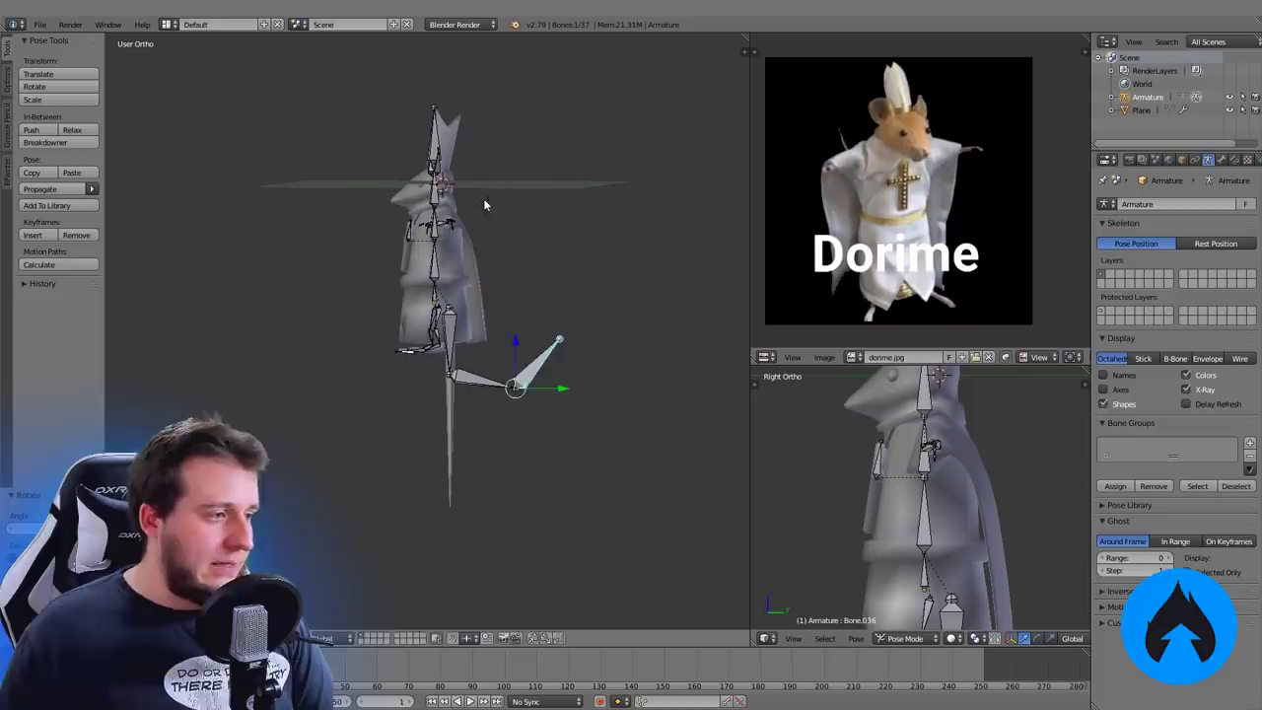
key("r")
left_click(577, 242)
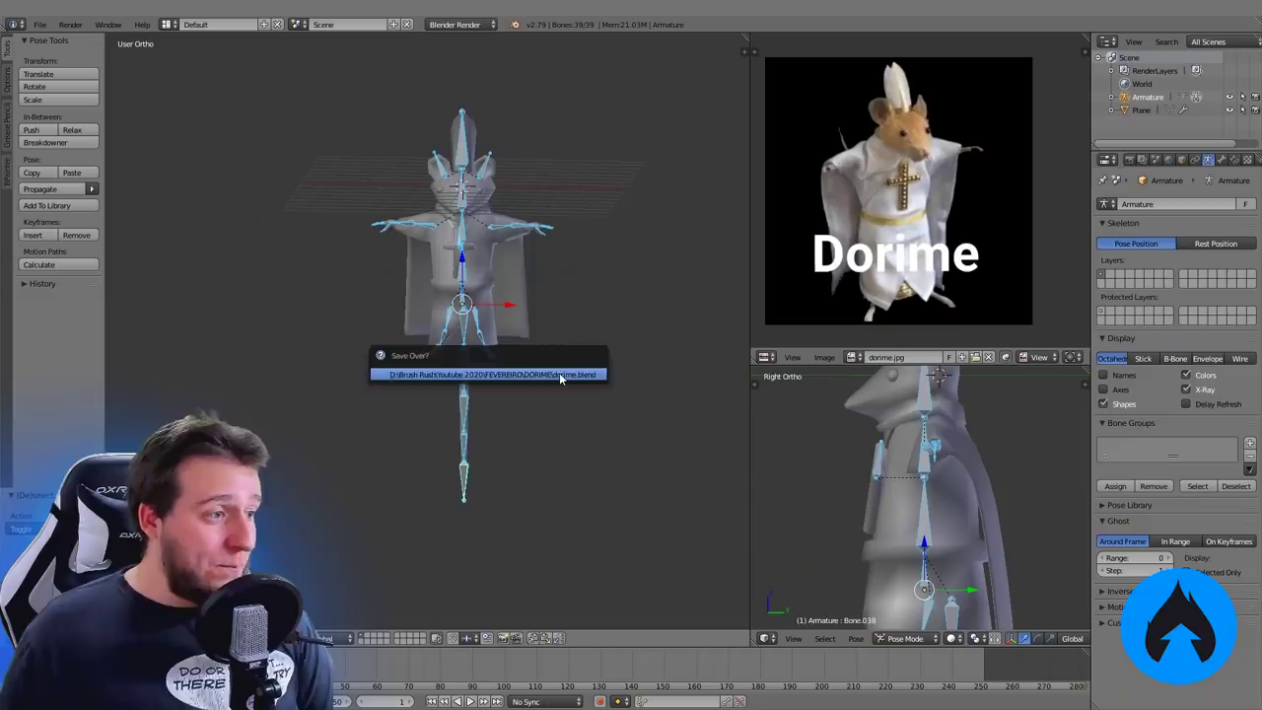
Save the project over the existing dorime.blend file
left_click(559, 373)
middle_click_drag(577, 373, 548, 428)
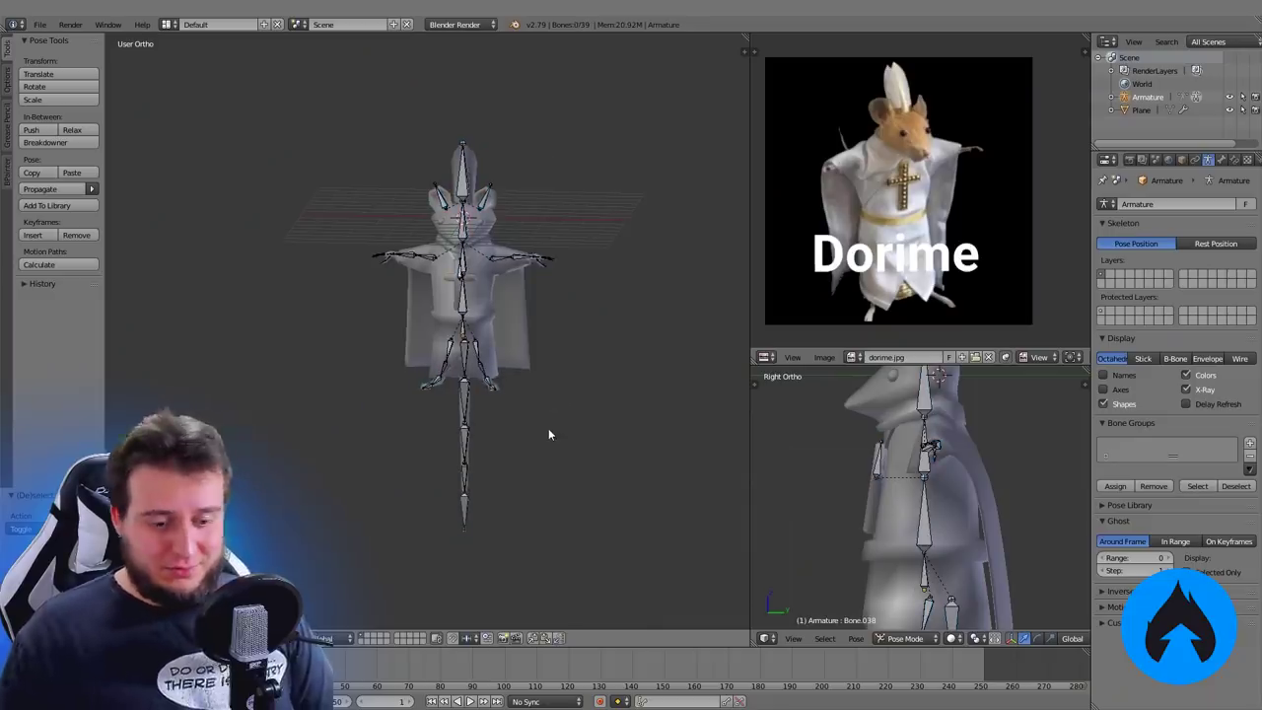
key("KP_1")
scroll(548, 427, "up", 5)
right_click(529, 408)
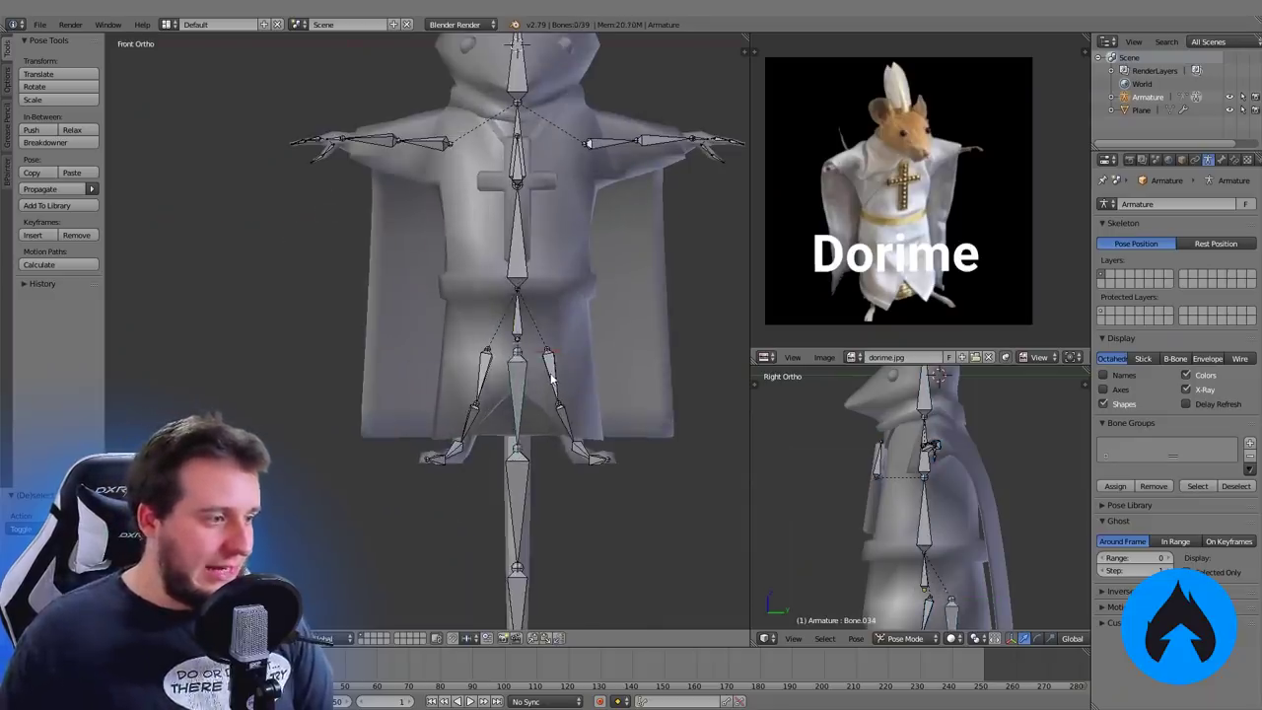
Select the rat mesh together with the armature and parent the mesh to the armature
key("a")
middle_click_drag(552, 378, 501, 398)
key("ctrl+Tab")
right_click(537, 340, "shift")
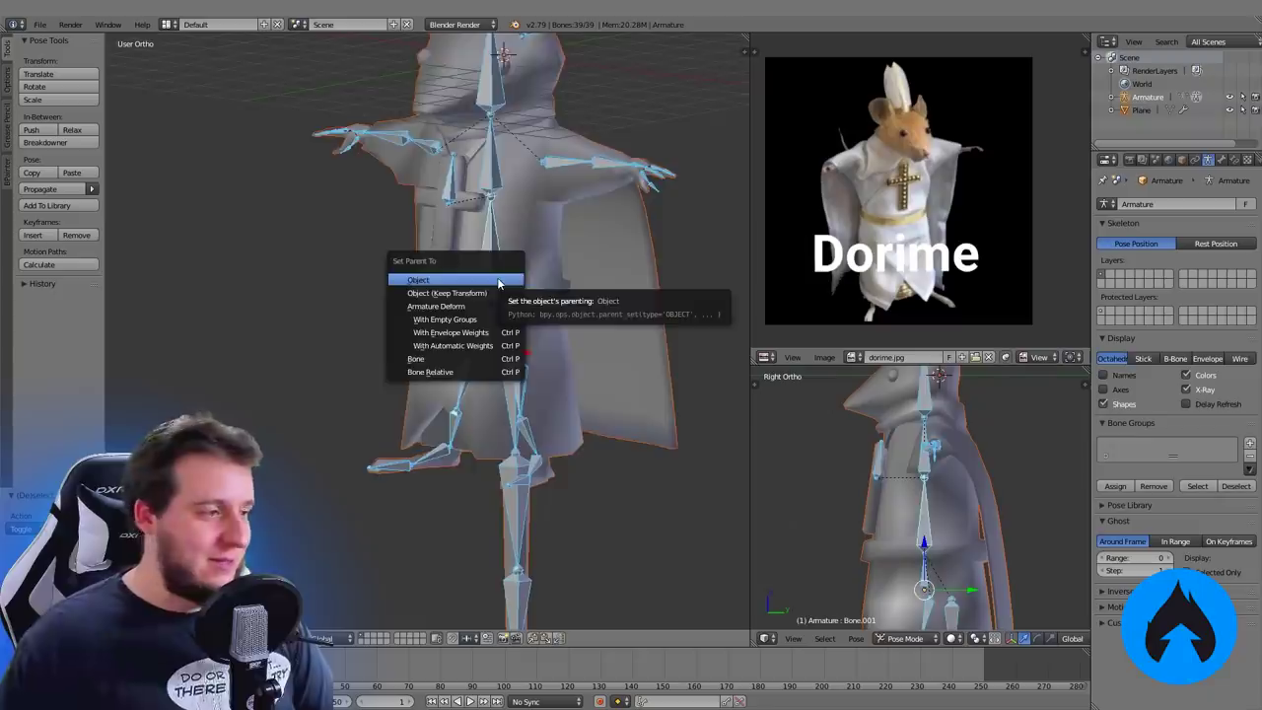
left_click(499, 281)
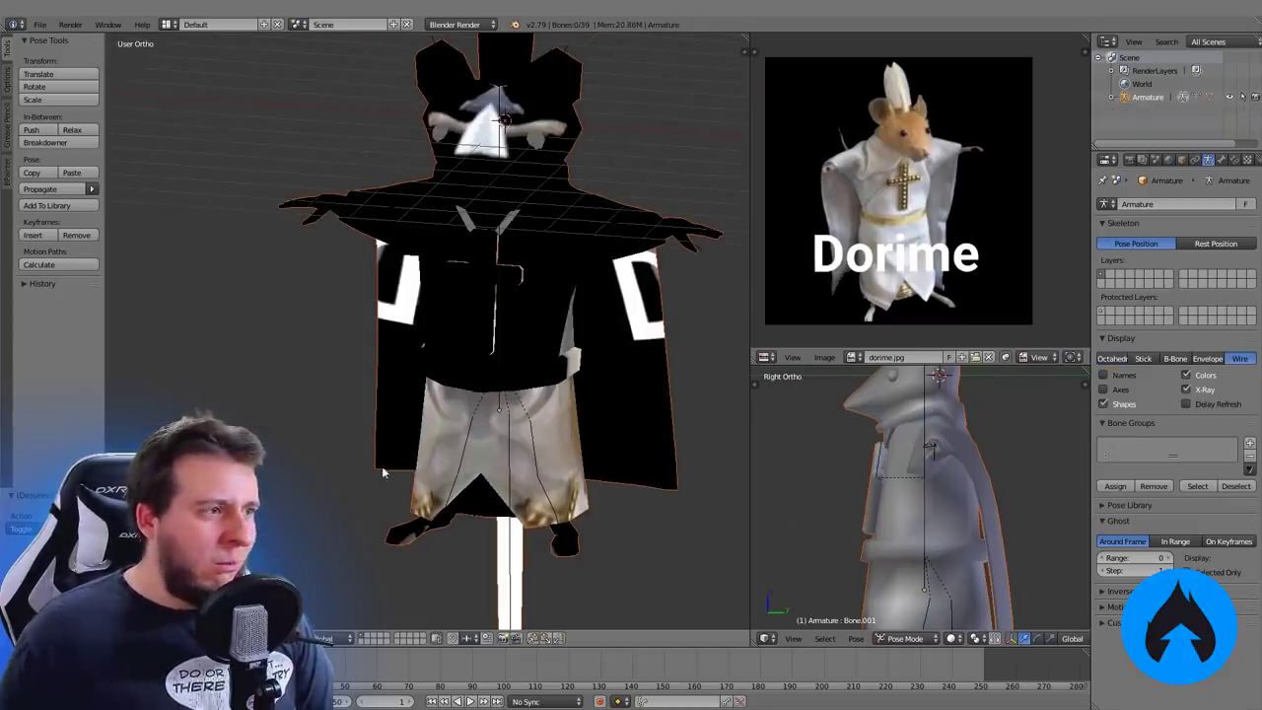
Map the head's UVs onto the rat's face in the dorime.jpg photo
middle_click_drag(381, 465, 476, 463)
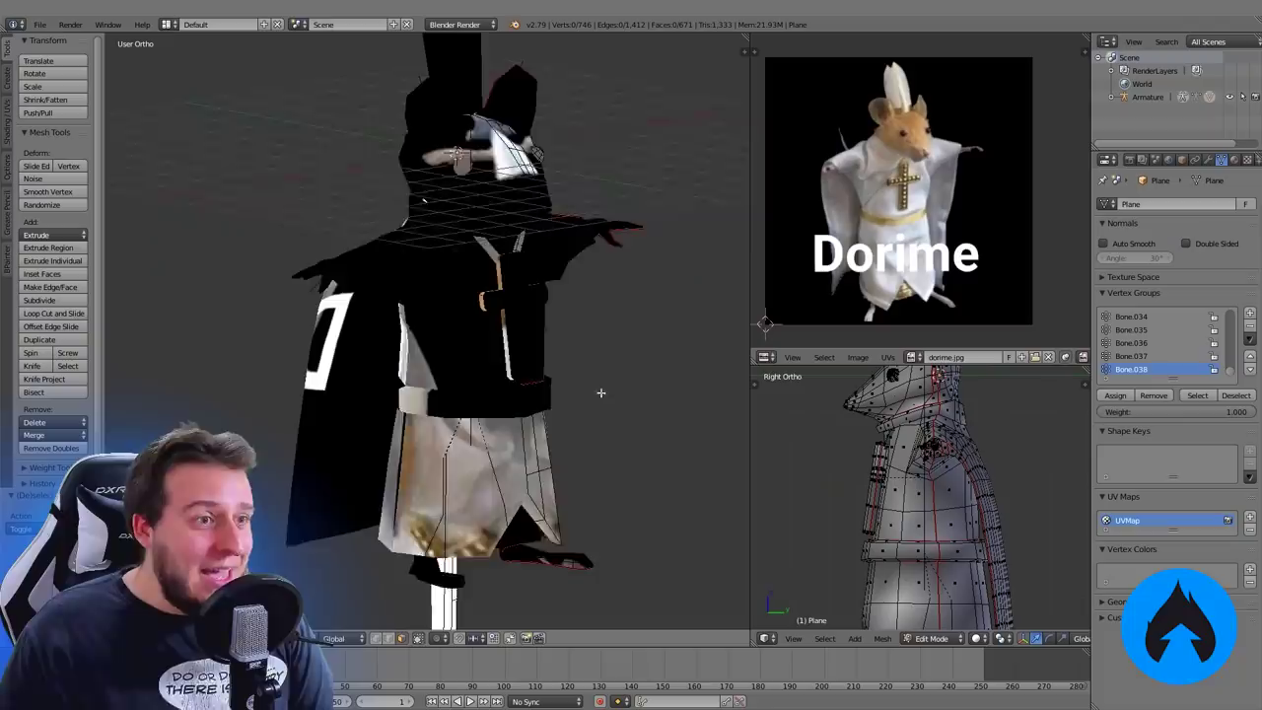
key("KP_1")
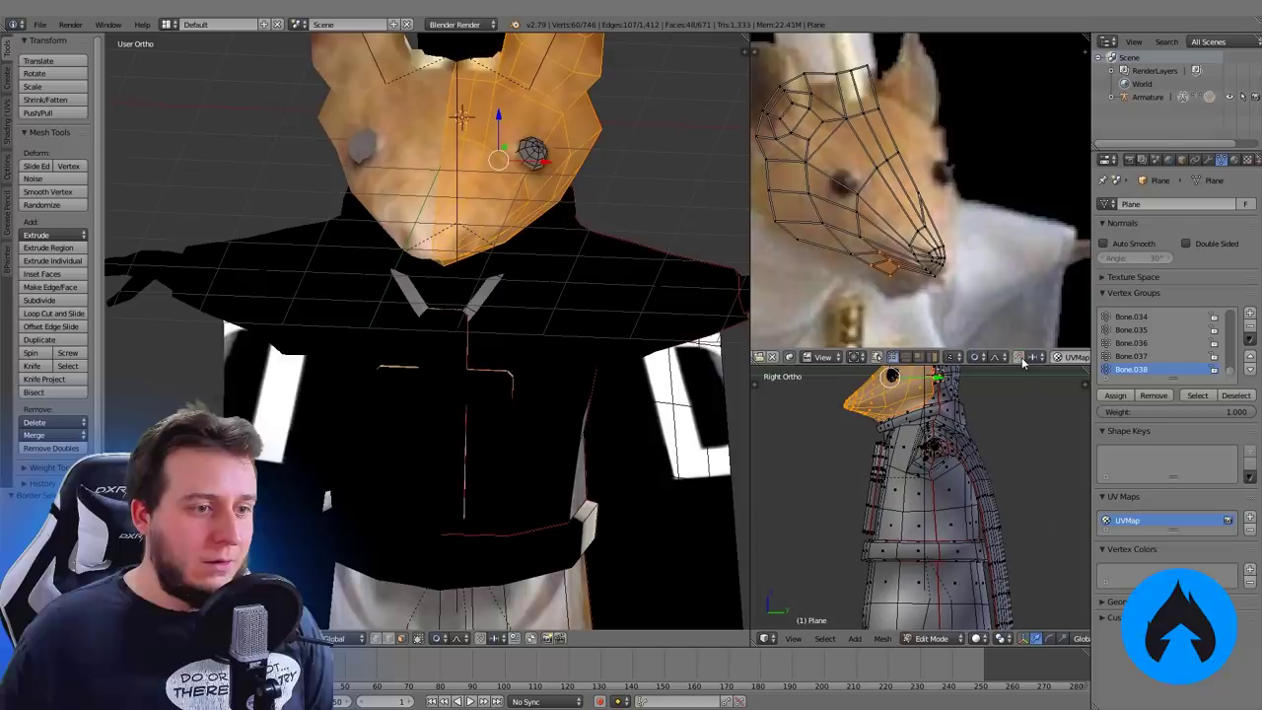
key("a")
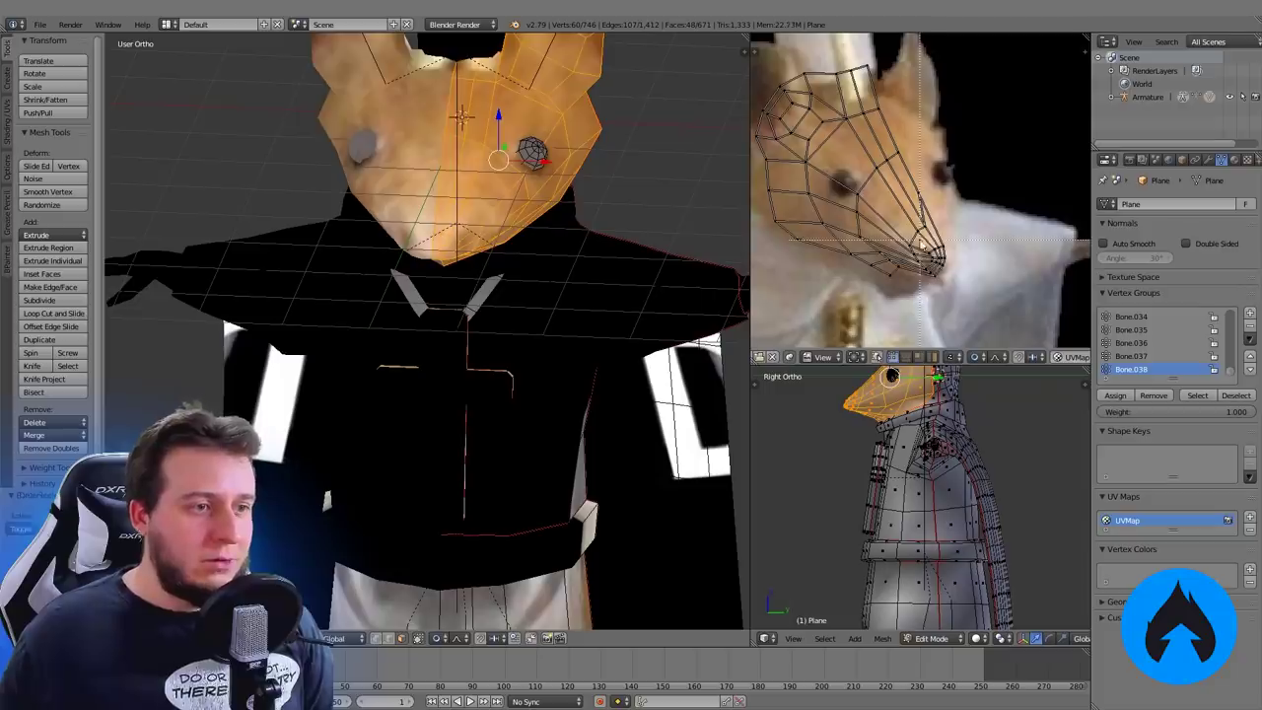
Shift the nose-tip UVs onto the rat's snout in the photo using proportional editing
key("g")
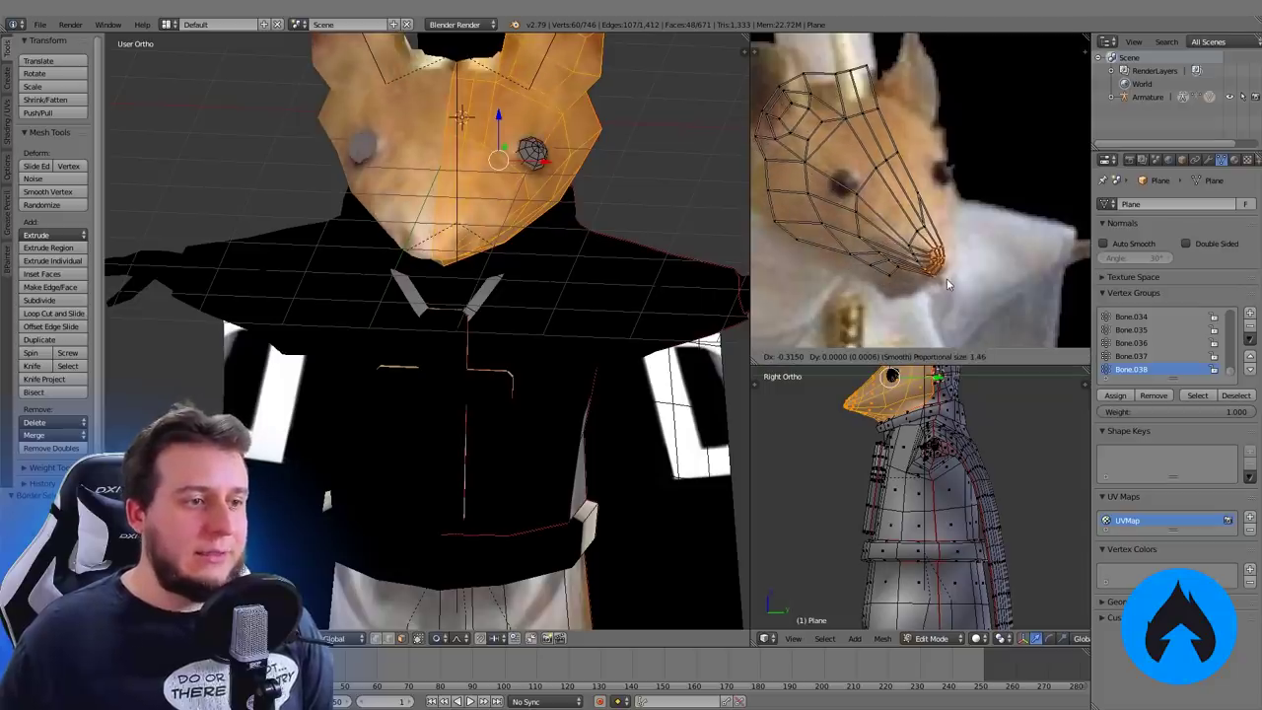
scroll(947, 282, "up", 10)
left_click(948, 280)
key("g")
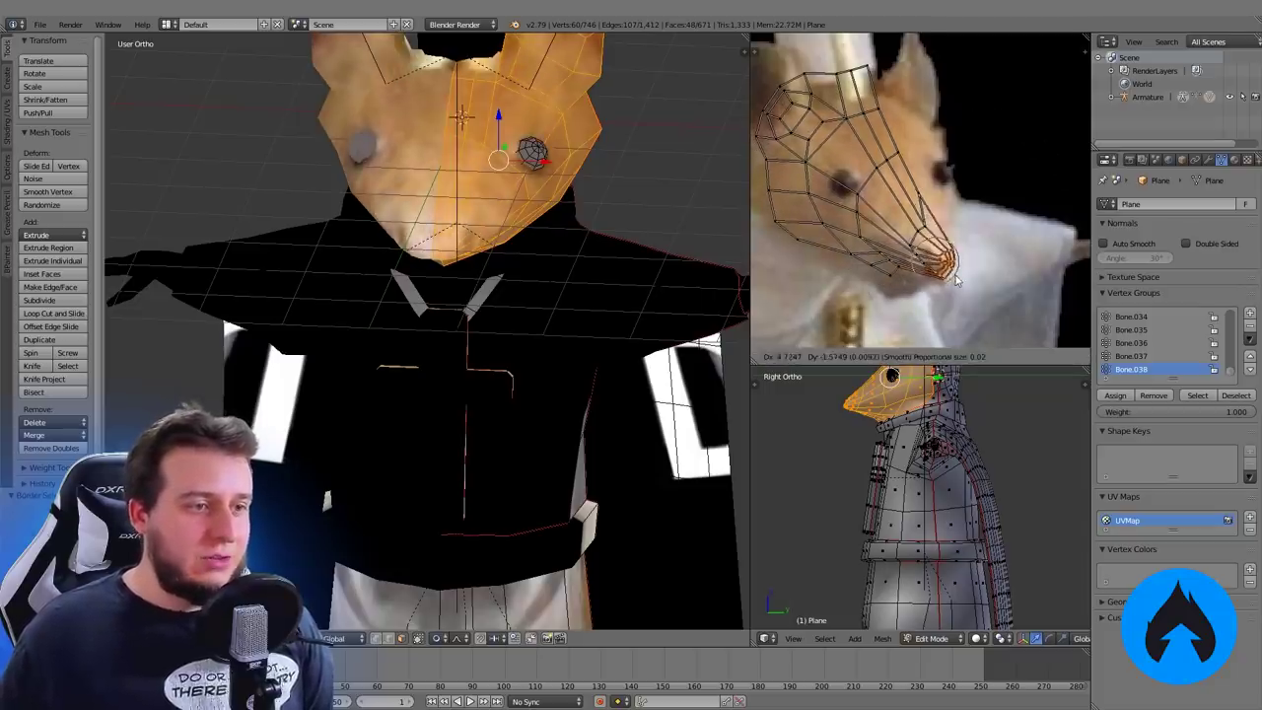
left_click(953, 278)
key("a")
middle_click_drag(773, 216, 836, 244)
key("a")
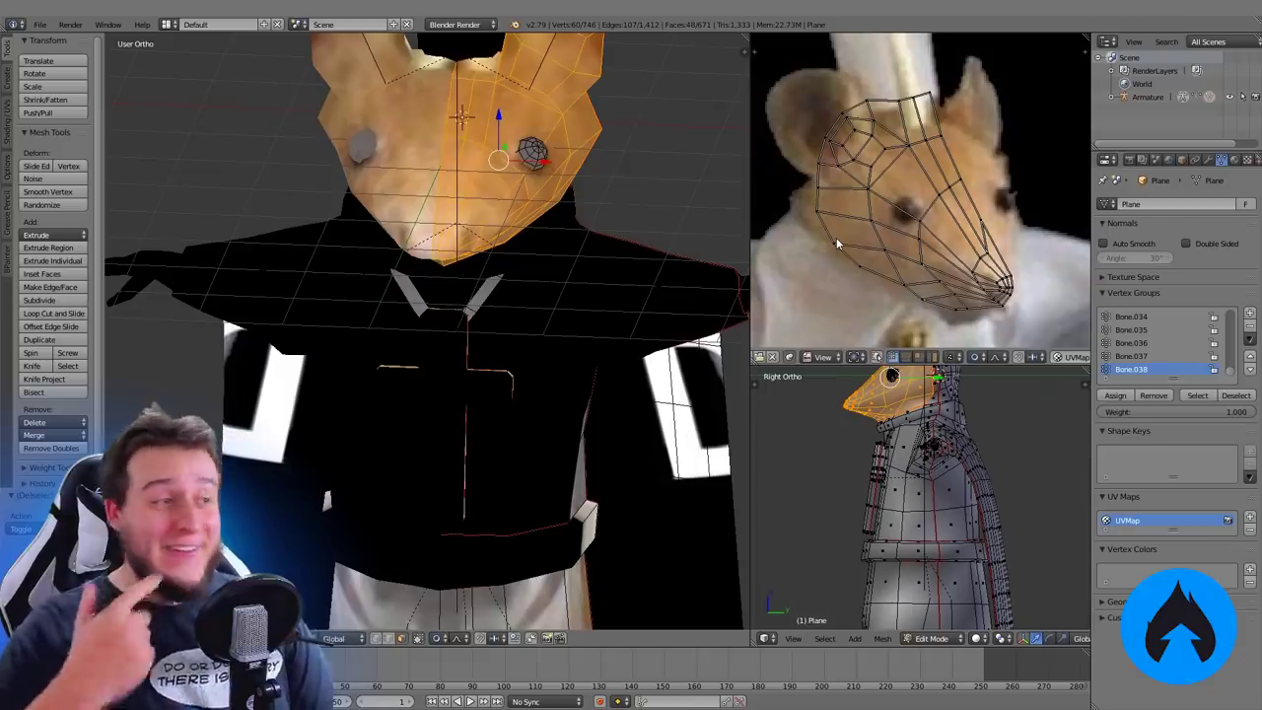
Move the forehead UVs down below the mitre in the photo and adjust those above the eye with proportional editing
middle_click_drag(562, 254, 506, 266)
key("Tab")
scroll(575, 258, "down", 2)
scroll(534, 253, "up", 2)
key("Tab")
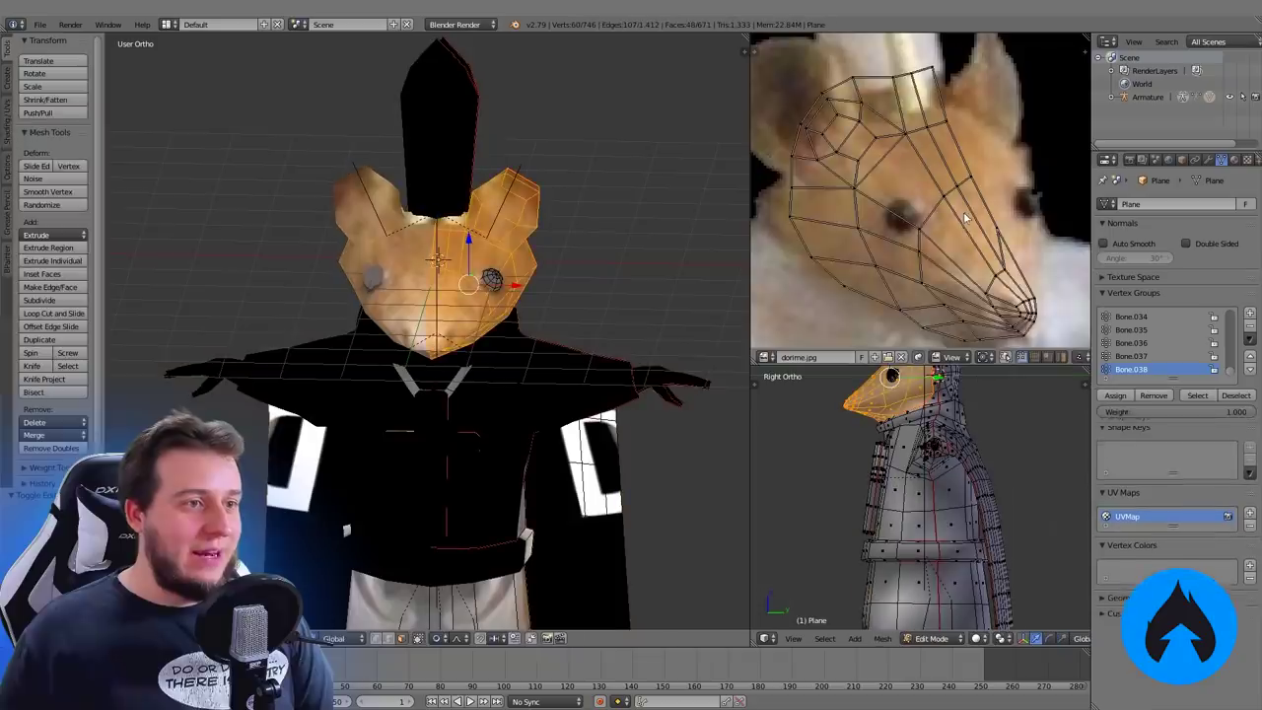
scroll(920, 284, "up", 2)
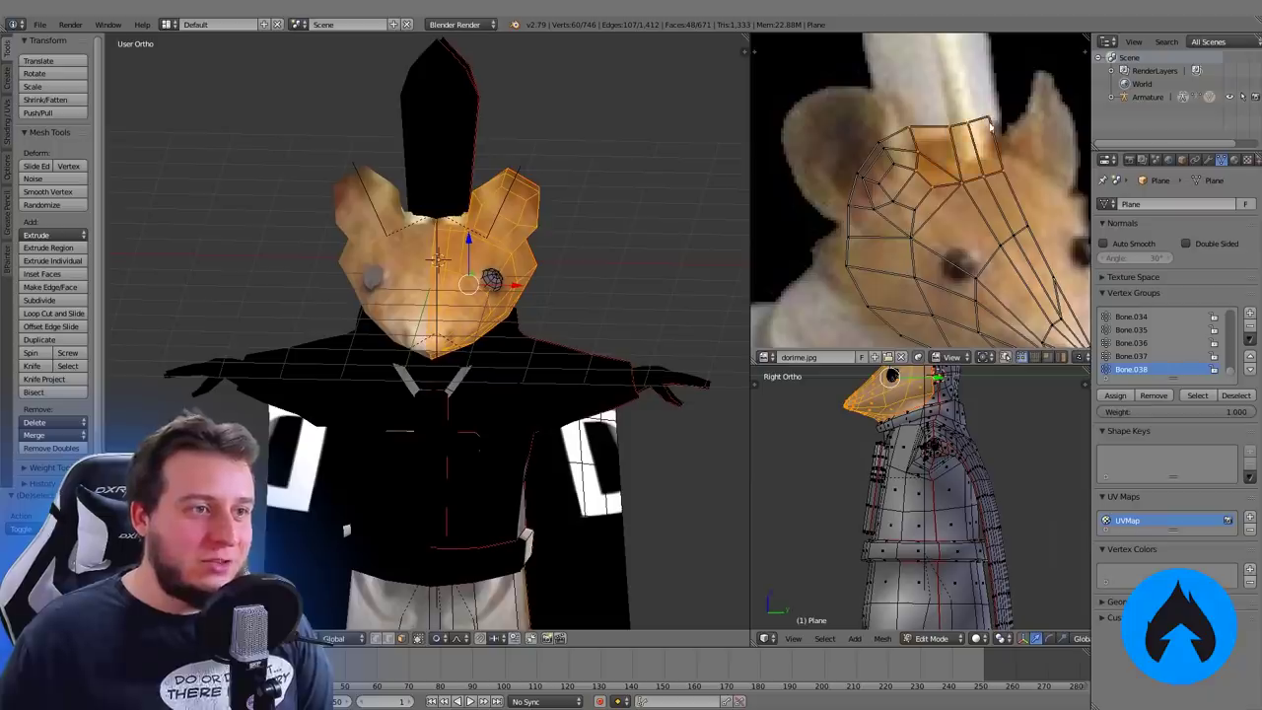
key("g")
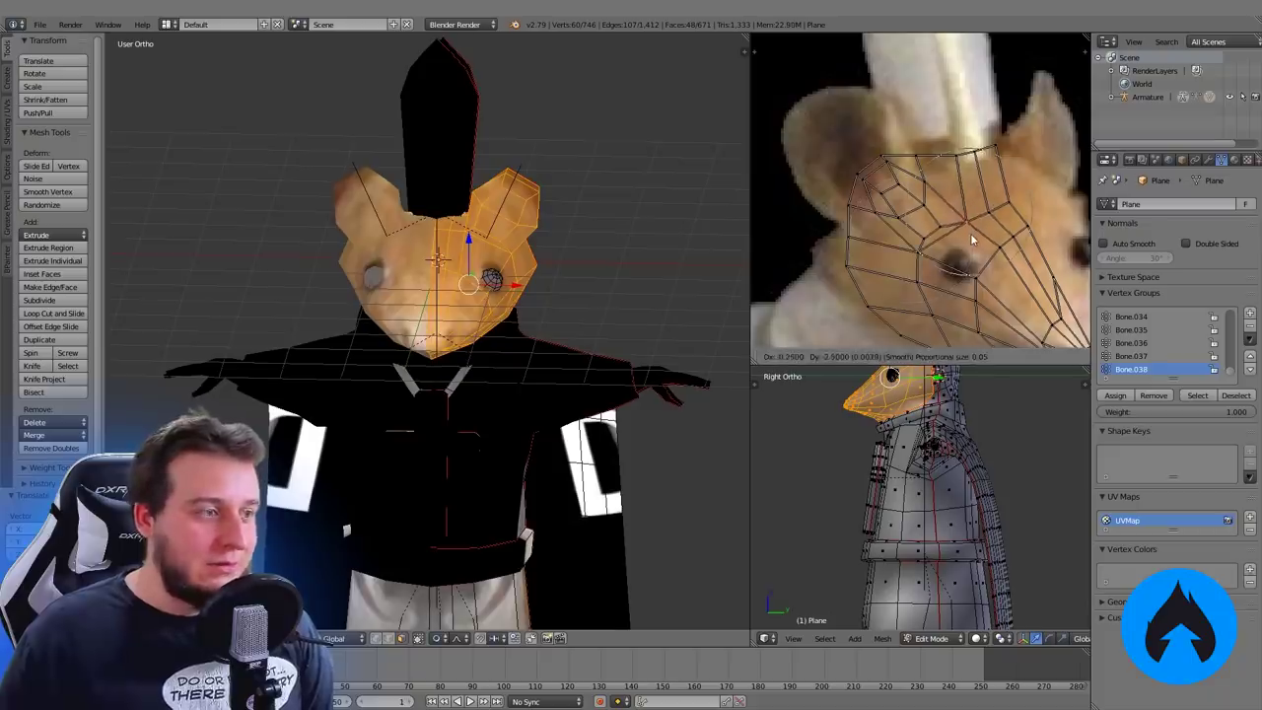
left_click(972, 203)
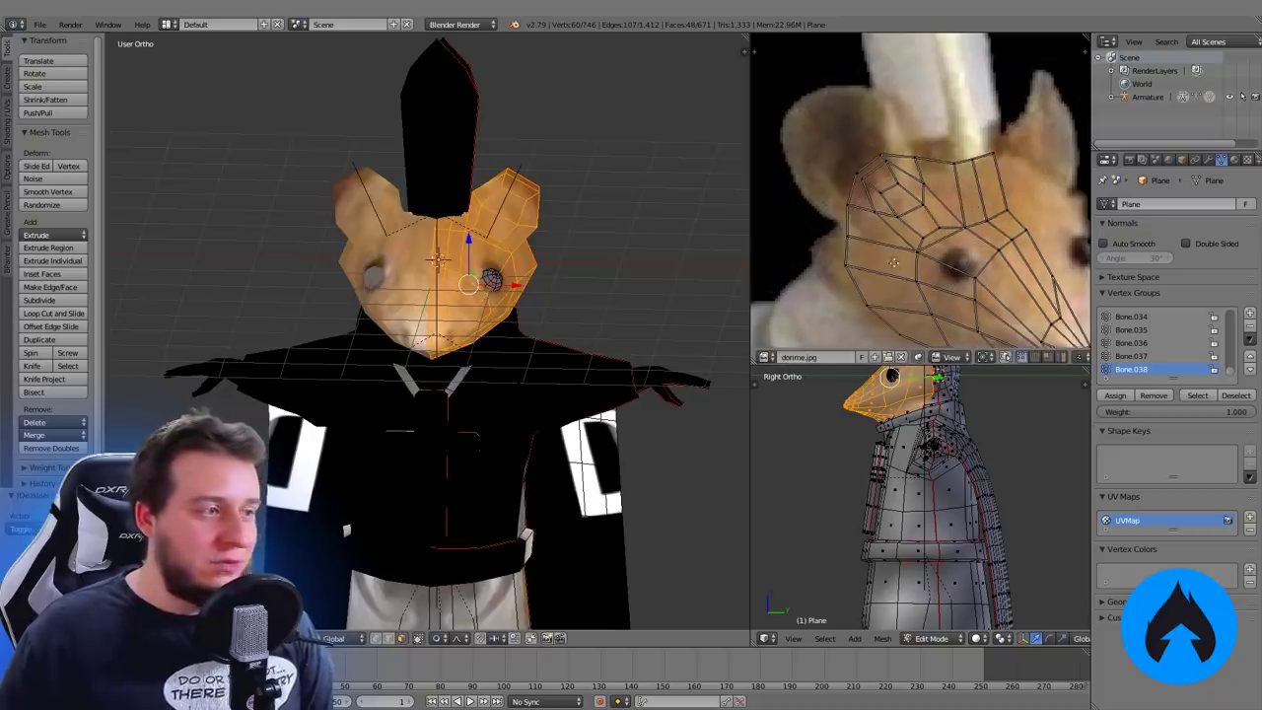
Select the eye's linked UV island and move it onto the rat's eye in the photo
key("a")
key("l")
scroll(926, 266, "down", 4)
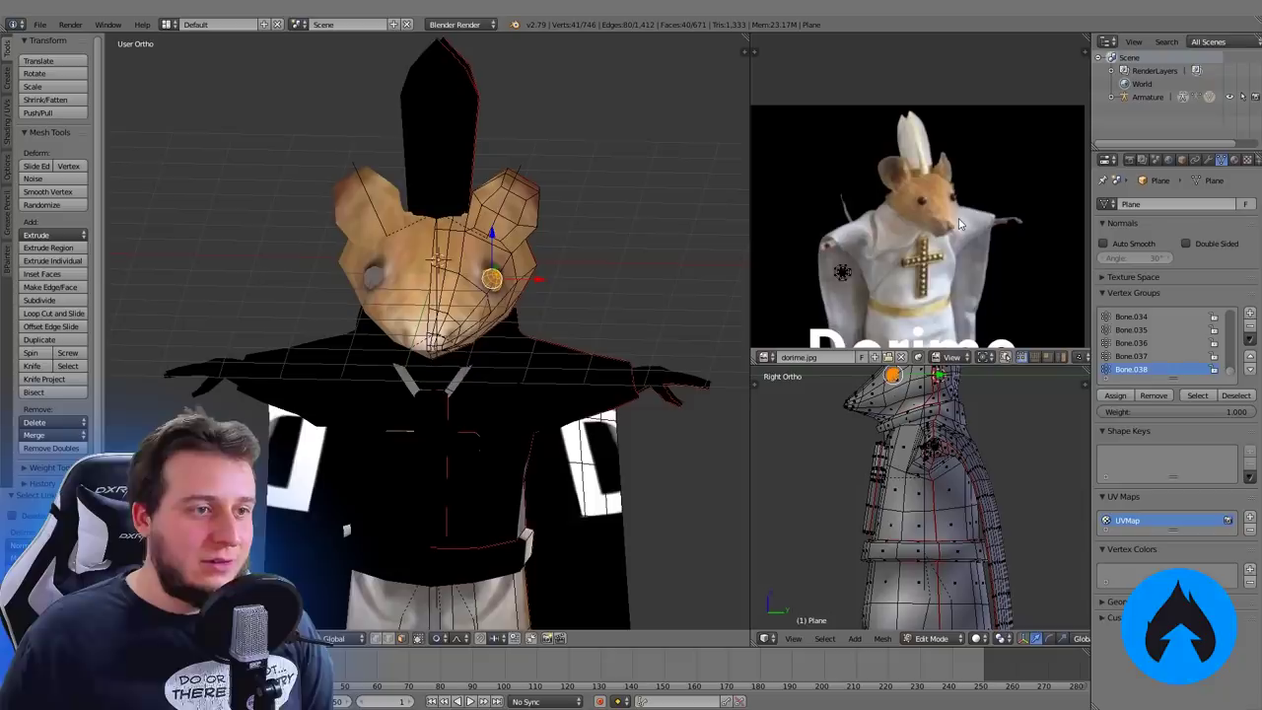
key("g")
scroll(956, 217, "up", 5)
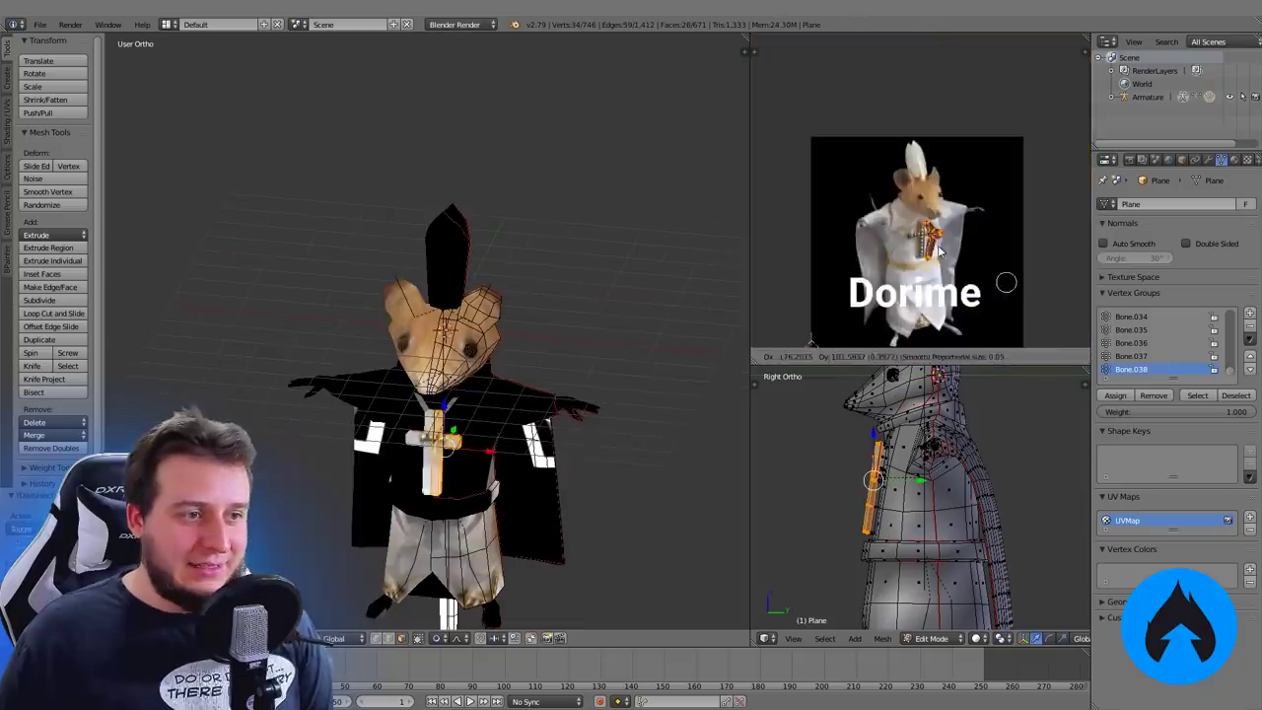
Fit the cross's UVs onto the gold cross in the photo and adjust its side arm with proportional editing
scroll(958, 71, "up", 4)
middle_click_drag(959, 71, 961, 70)
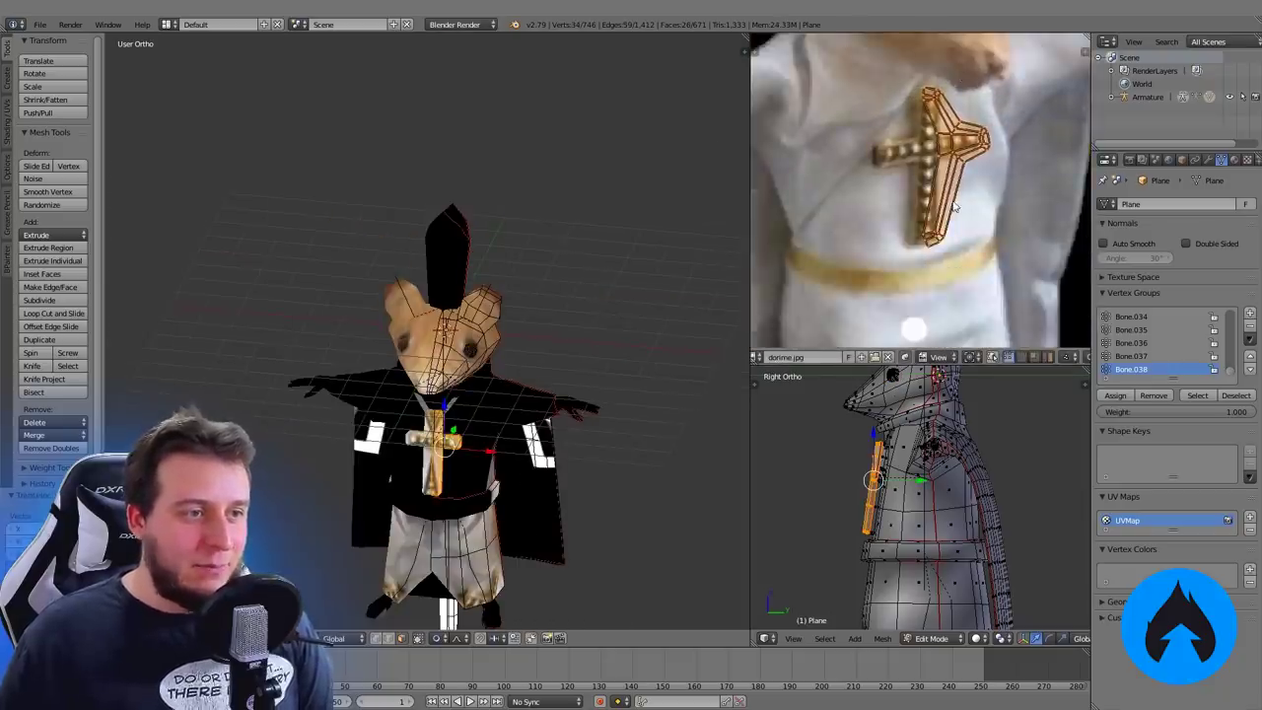
scroll(952, 198, "up", 1)
key("a")
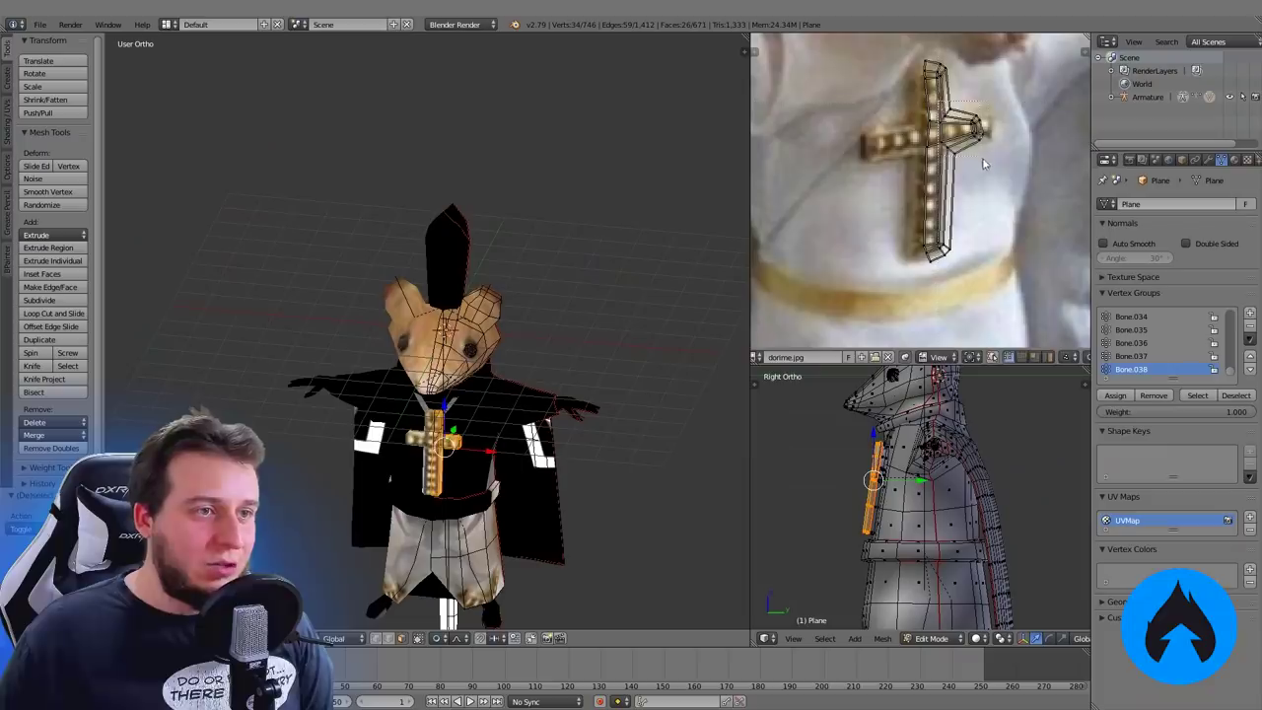
key("g")
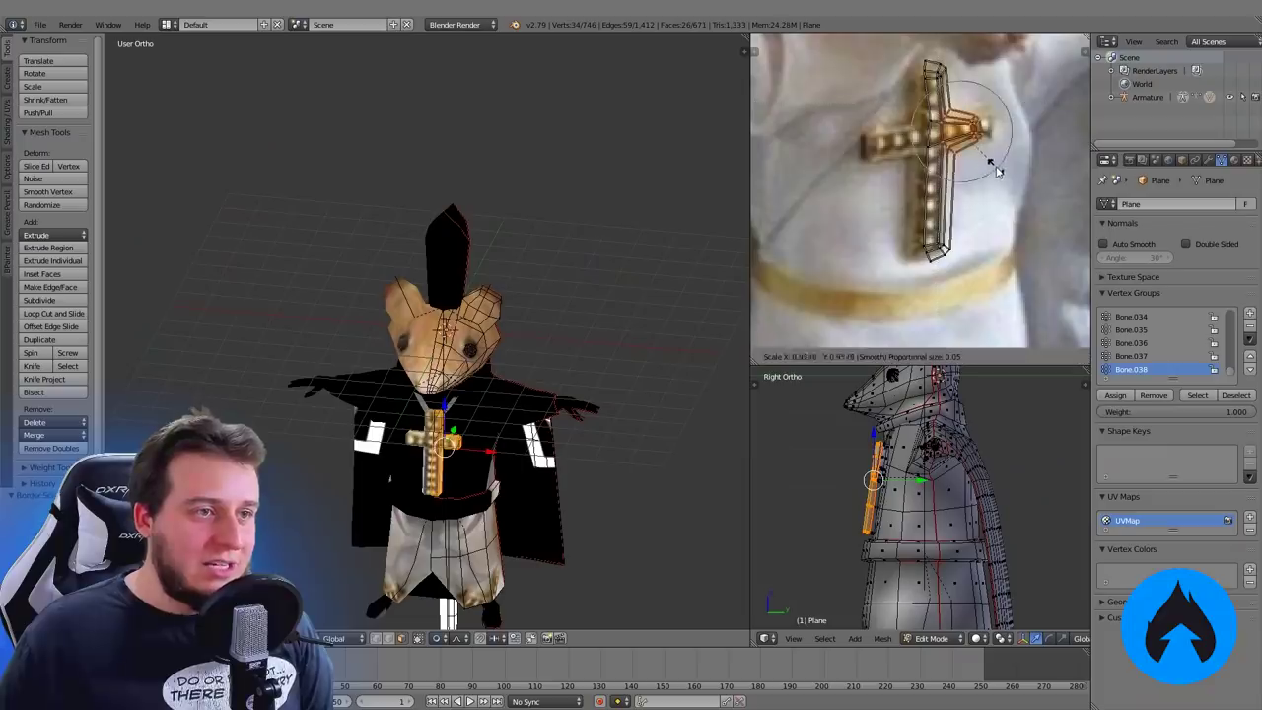
Mirror the chest's UV island and move it onto the white robe beside the cross in the photo
key("r")
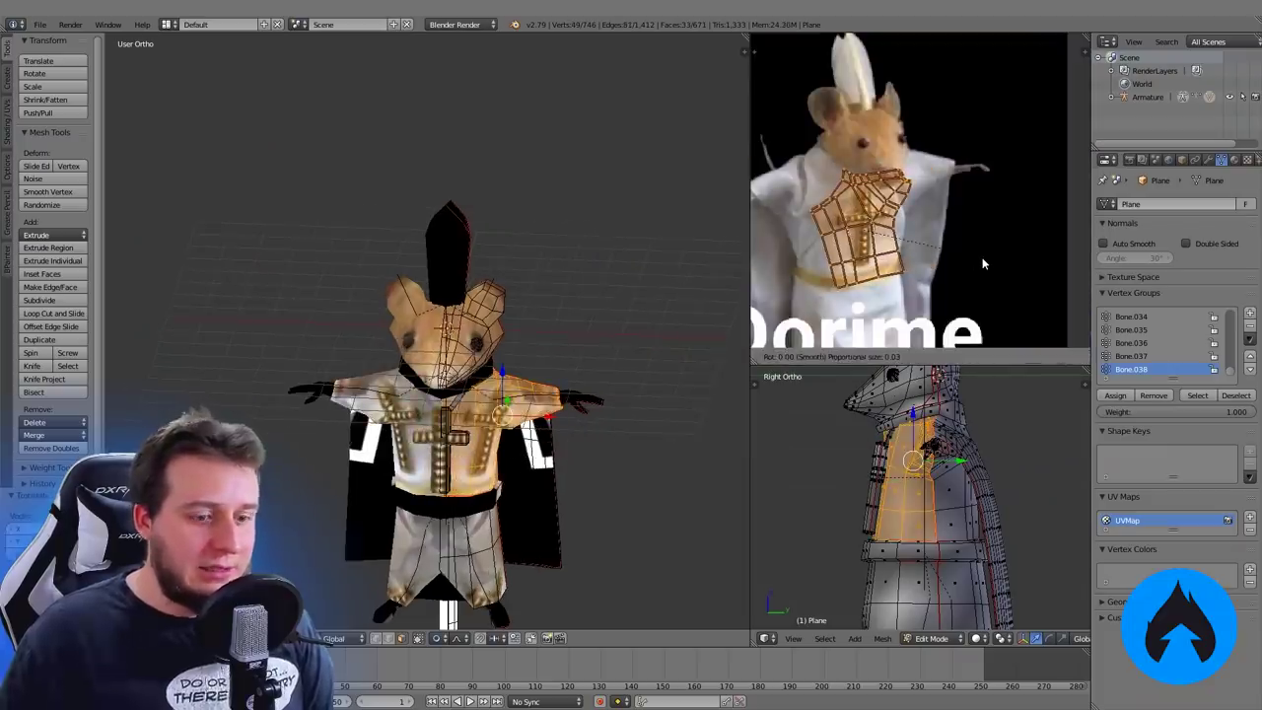
key("s")
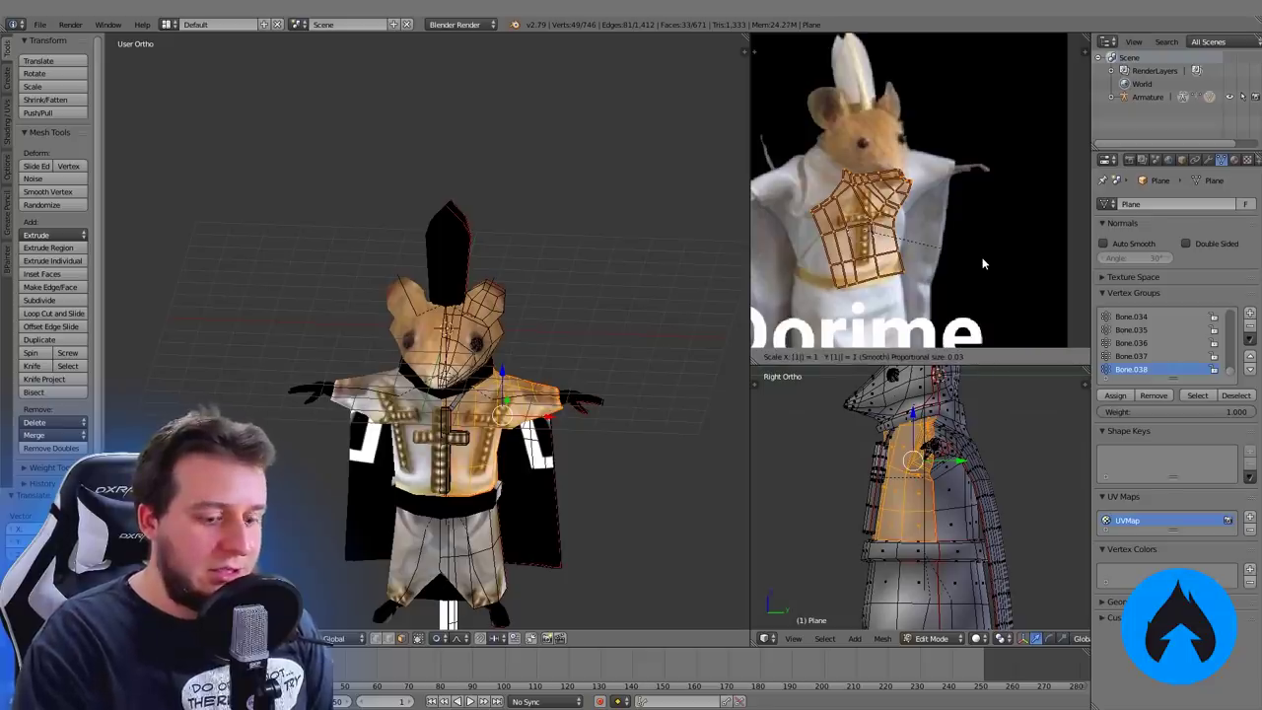
key("g")
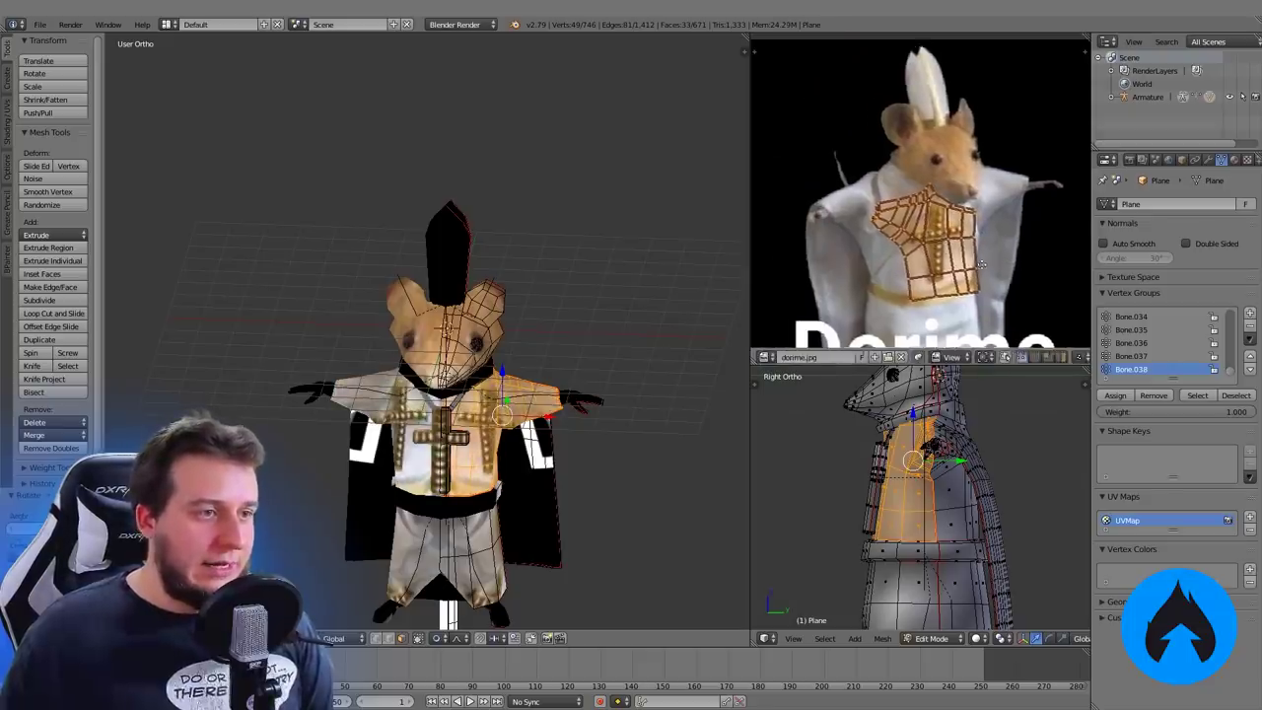
left_click(916, 254)
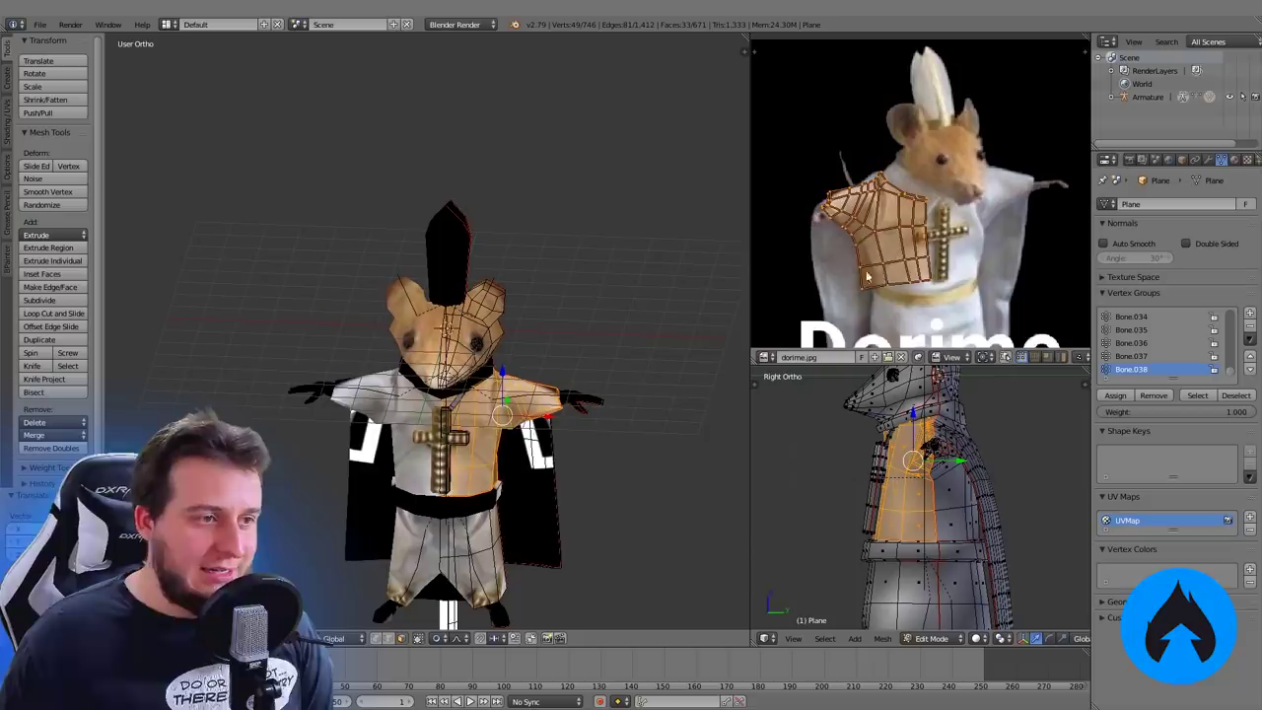
Move and rotate the chest island's neckline UVs to follow the robe's collar in the photo, using proportional editing
scroll(816, 212, "up", 1)
key("b")
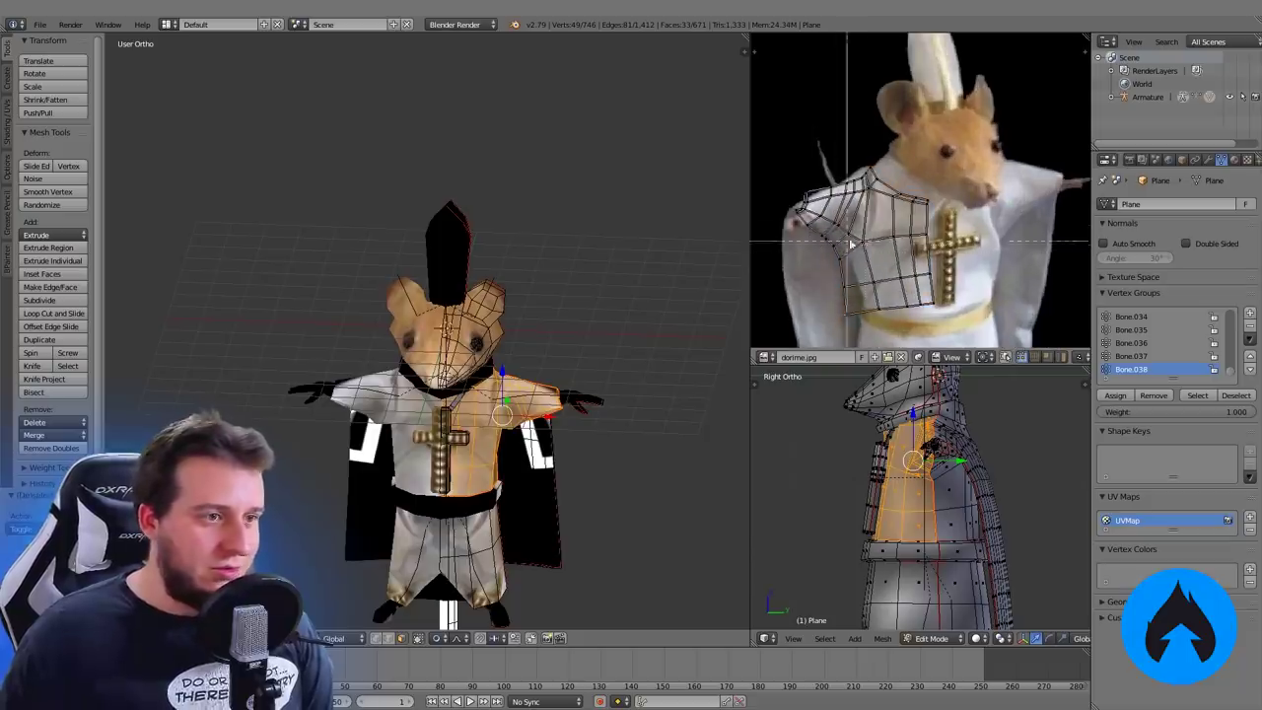
key("g")
left_click(974, 214)
key("r")
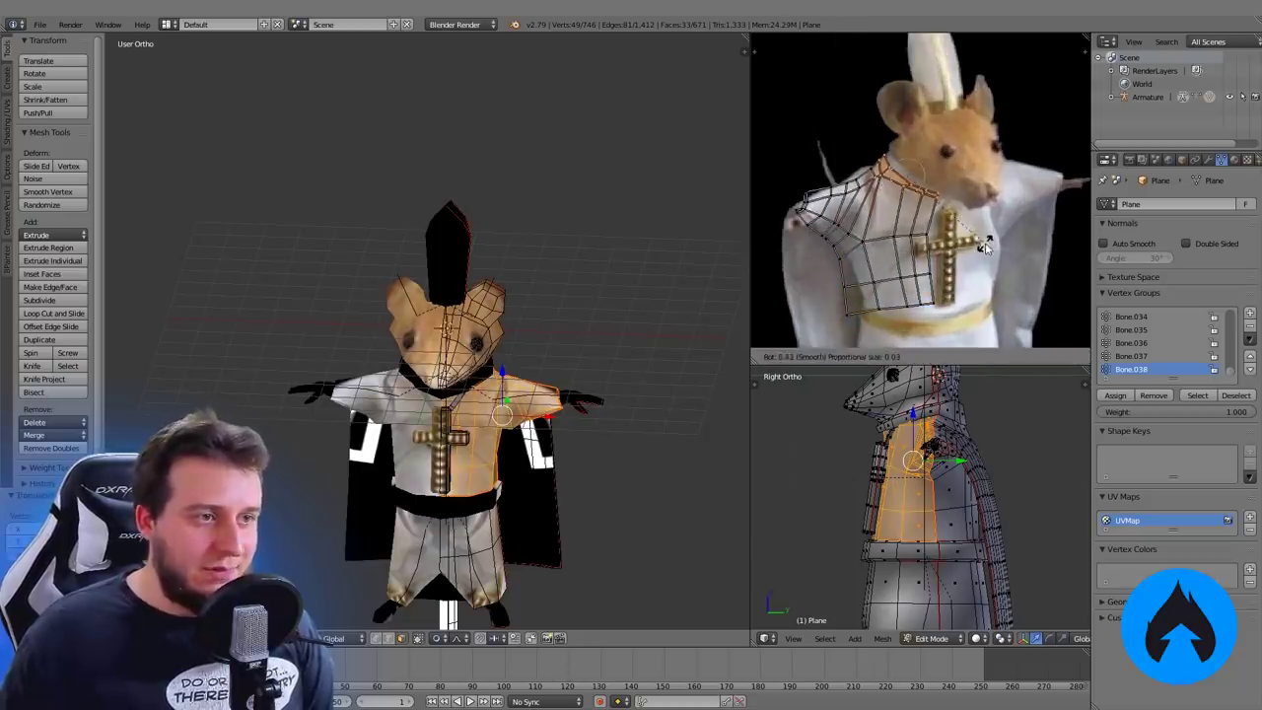
left_click(993, 254)
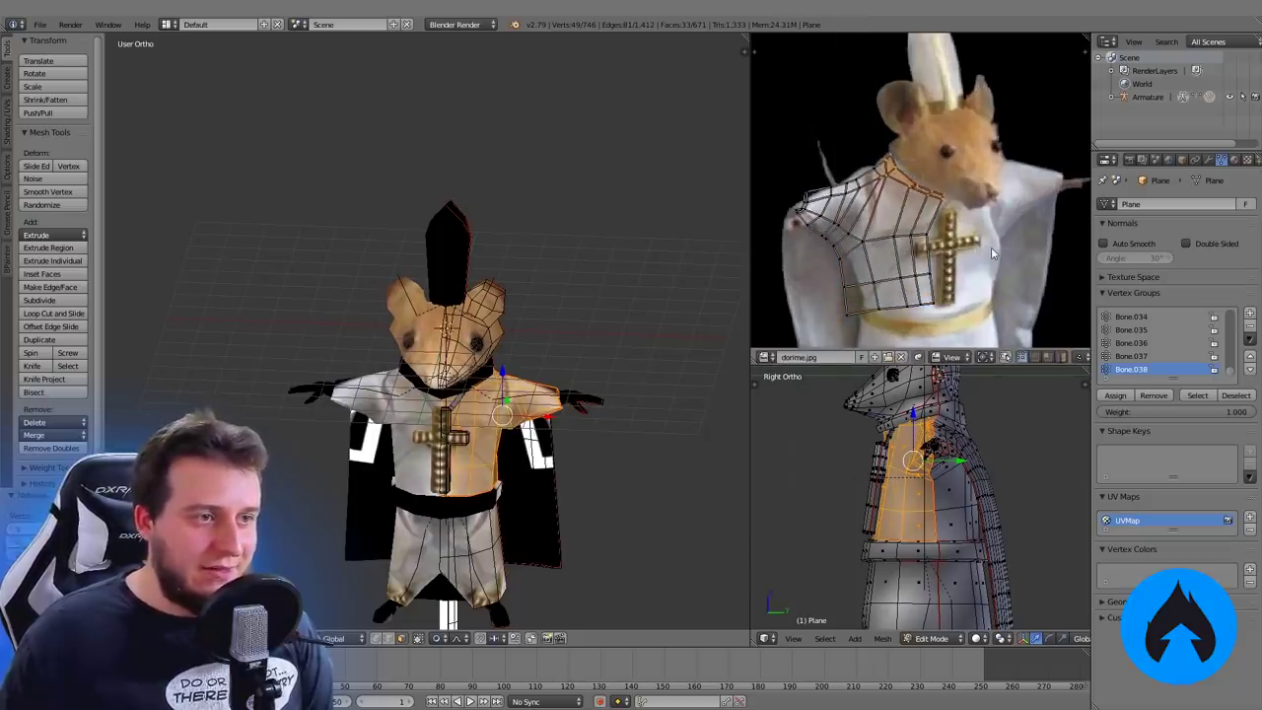
key("g")
left_click(936, 339)
Shift the inner chest UVs so they lie on the white robe clear of the cross in the photo
key("g")
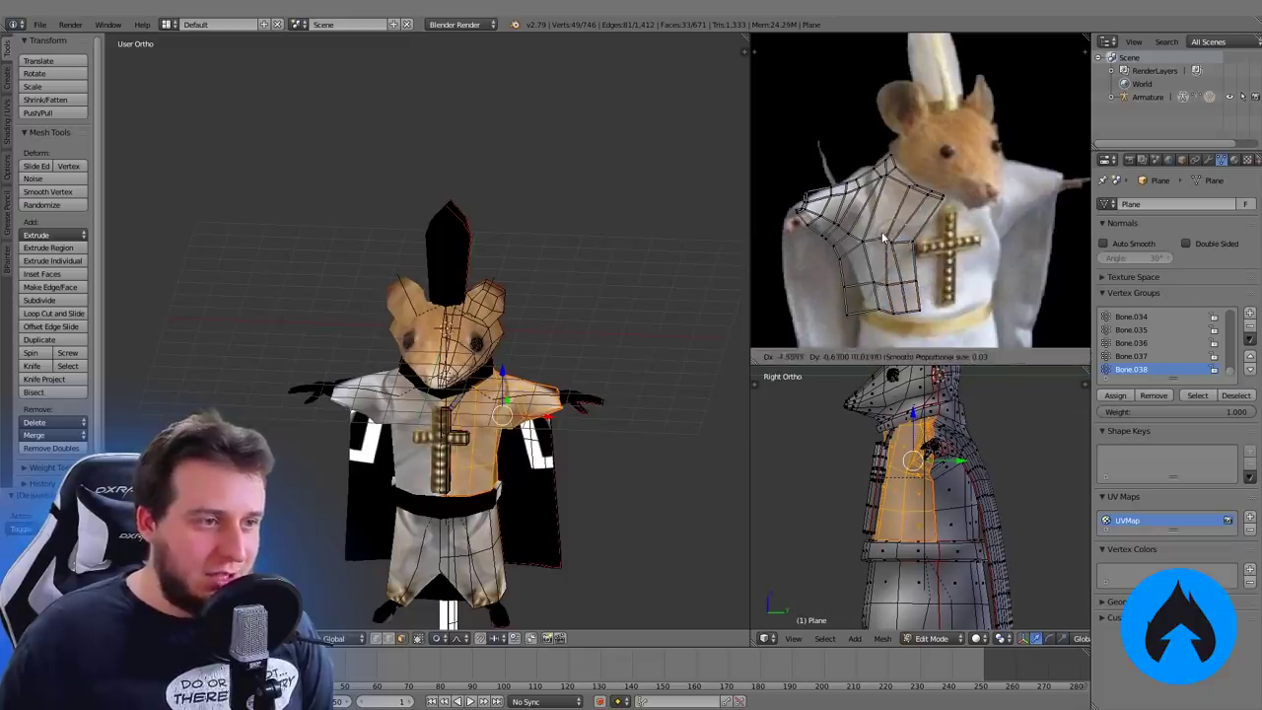
left_click(884, 237)
right_click(889, 241)
key("g")
left_click(903, 241)
key("g")
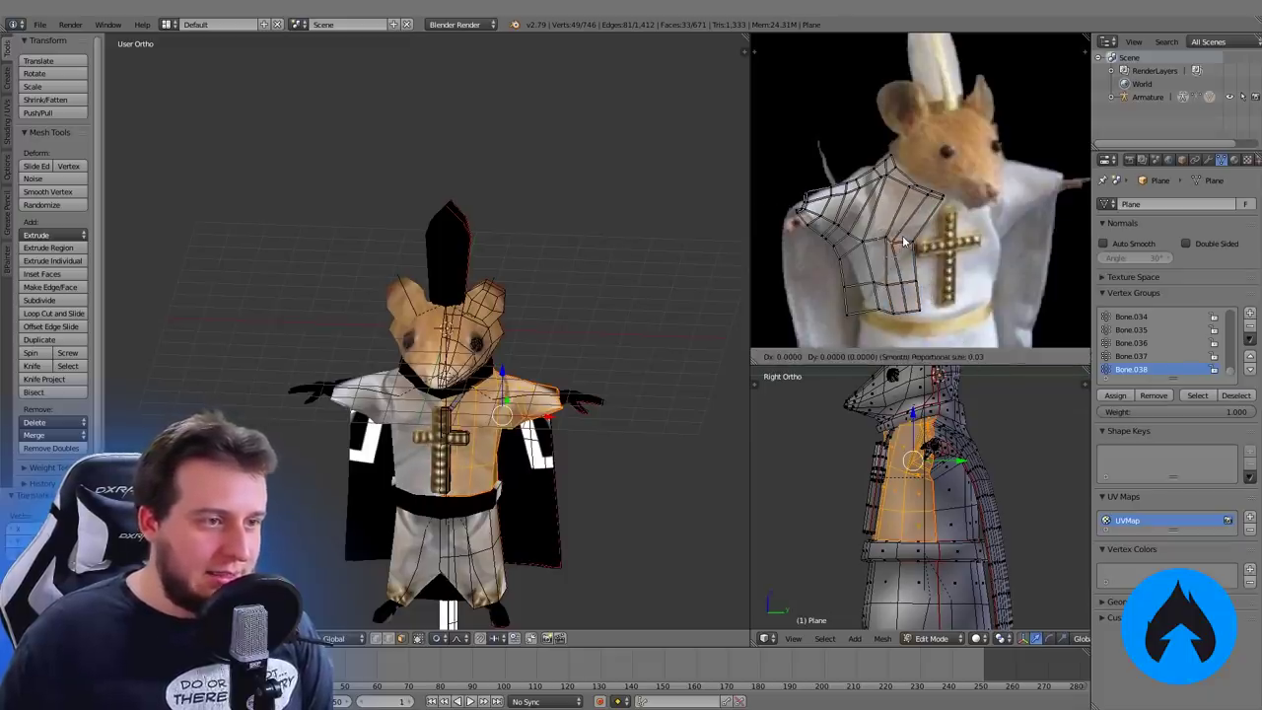
left_click(901, 243)
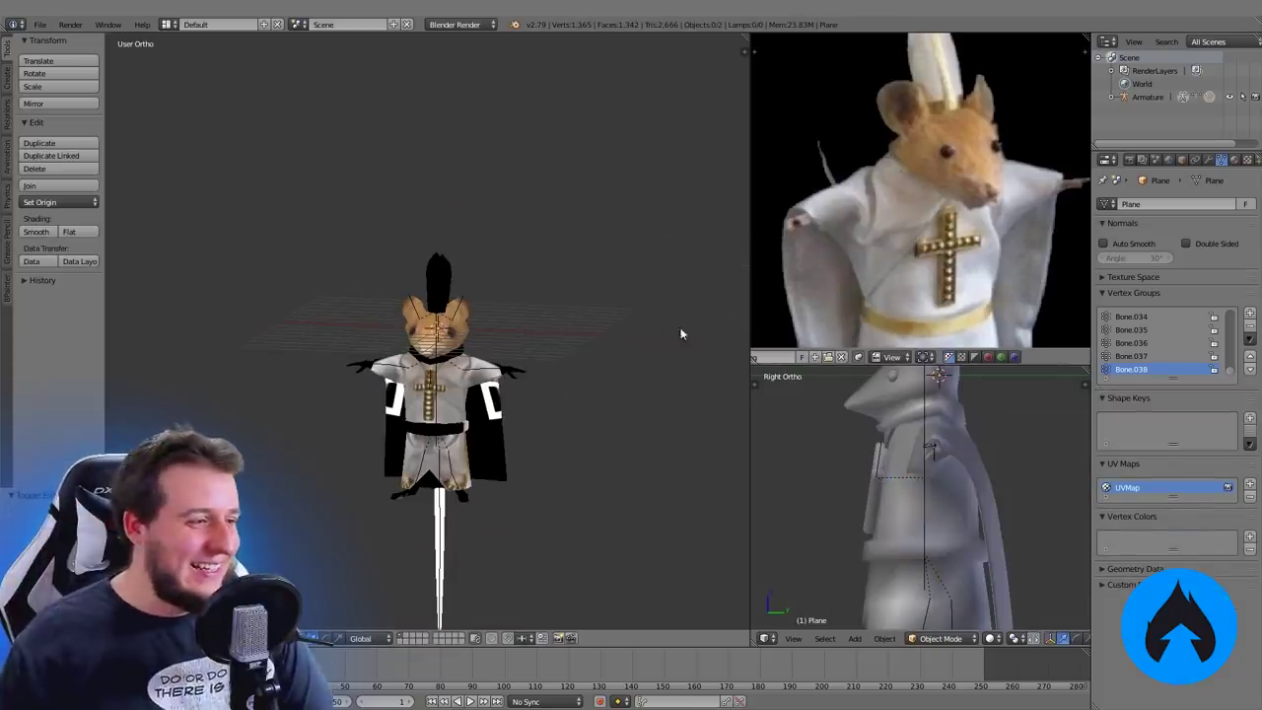
Inspect the textured rat outside edit mode and the UV layout of the whole mesh over the photo
key("Tab")
key("Tab")
key("Tab")
key("a")
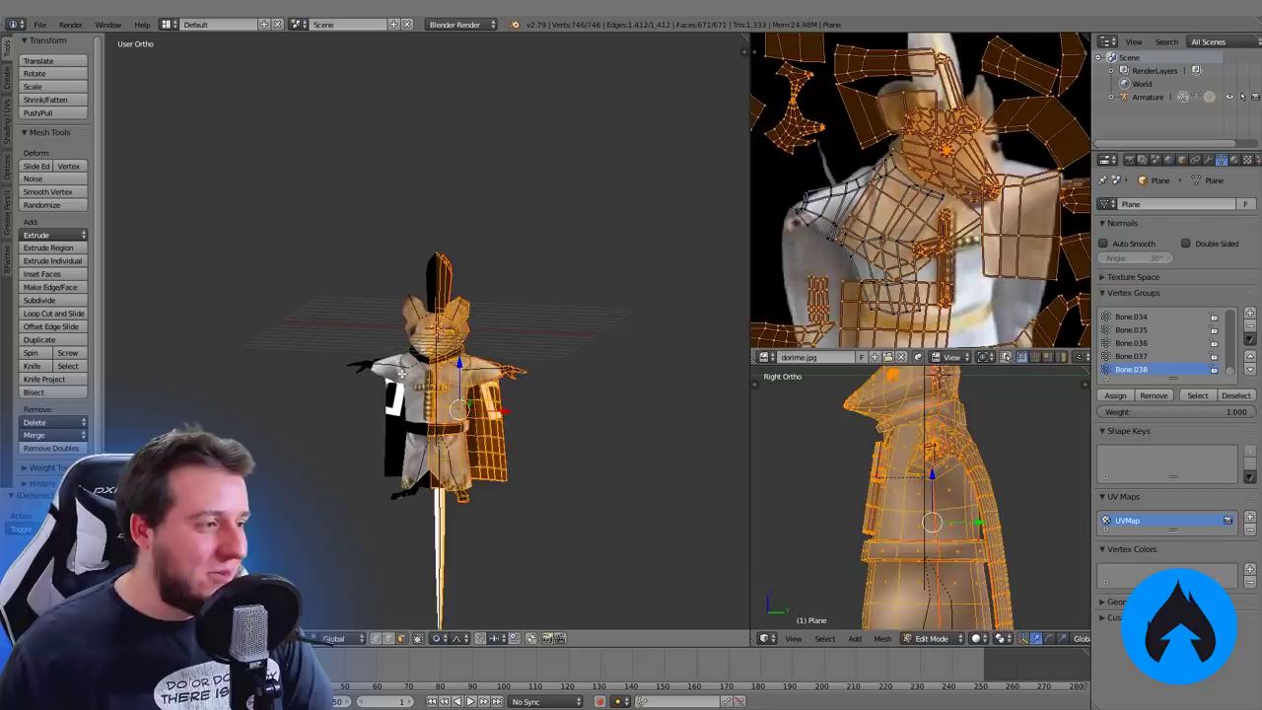
key("a")
key("Tab")
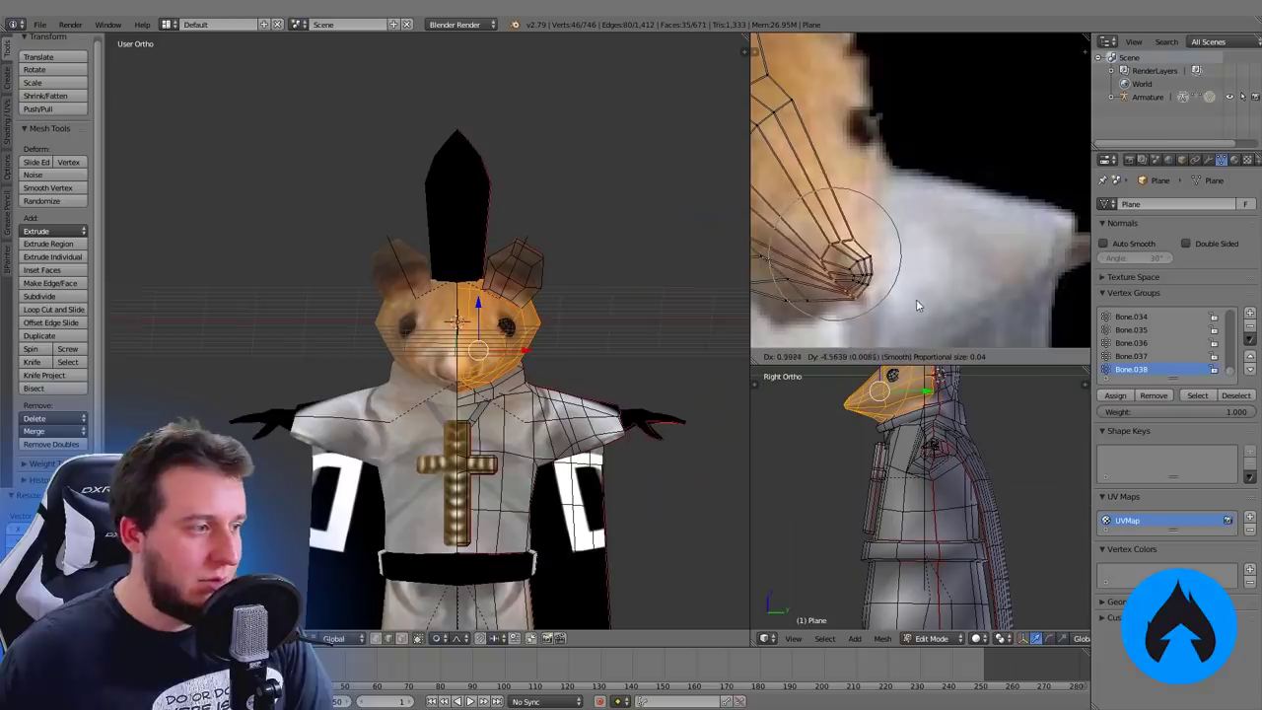
Nudge the nose-tip UVs on the photo's snout with proportional editing and check the textured rat from the side and front
left_click_drag(846, 293, 845, 299)
key("g")
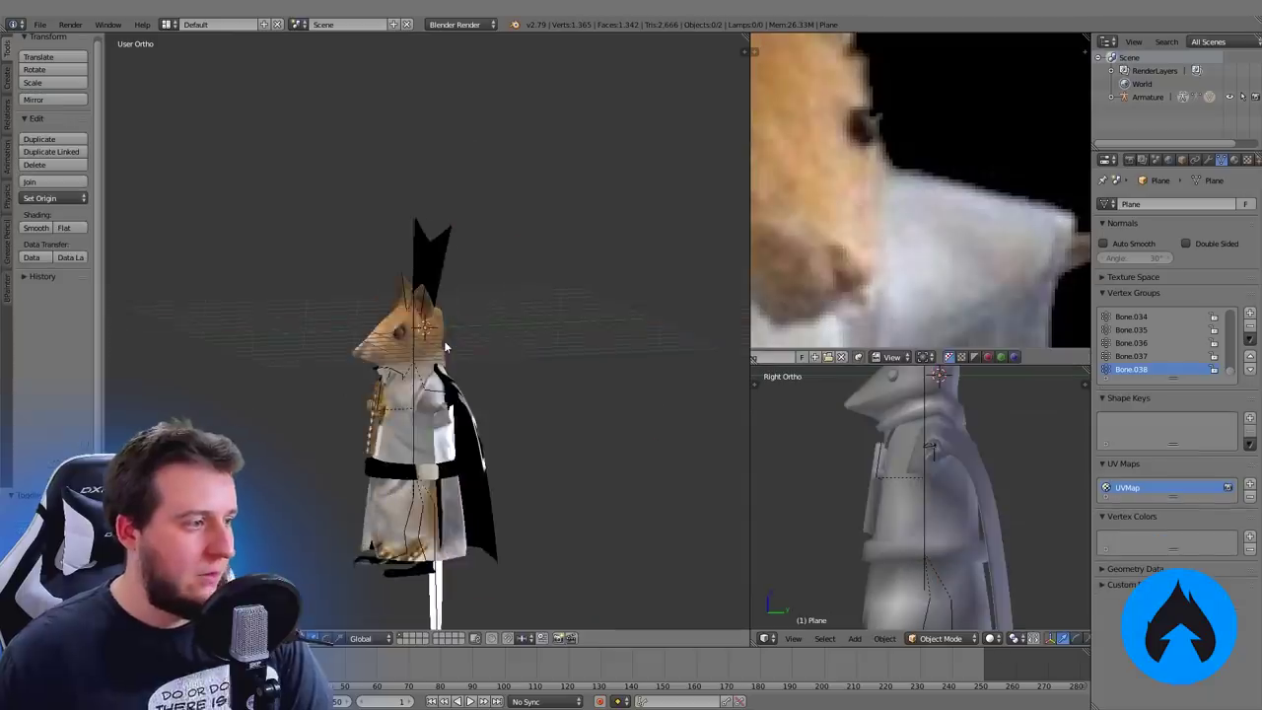
key("a")
middle_click_drag(443, 340, 552, 357)
key("a")
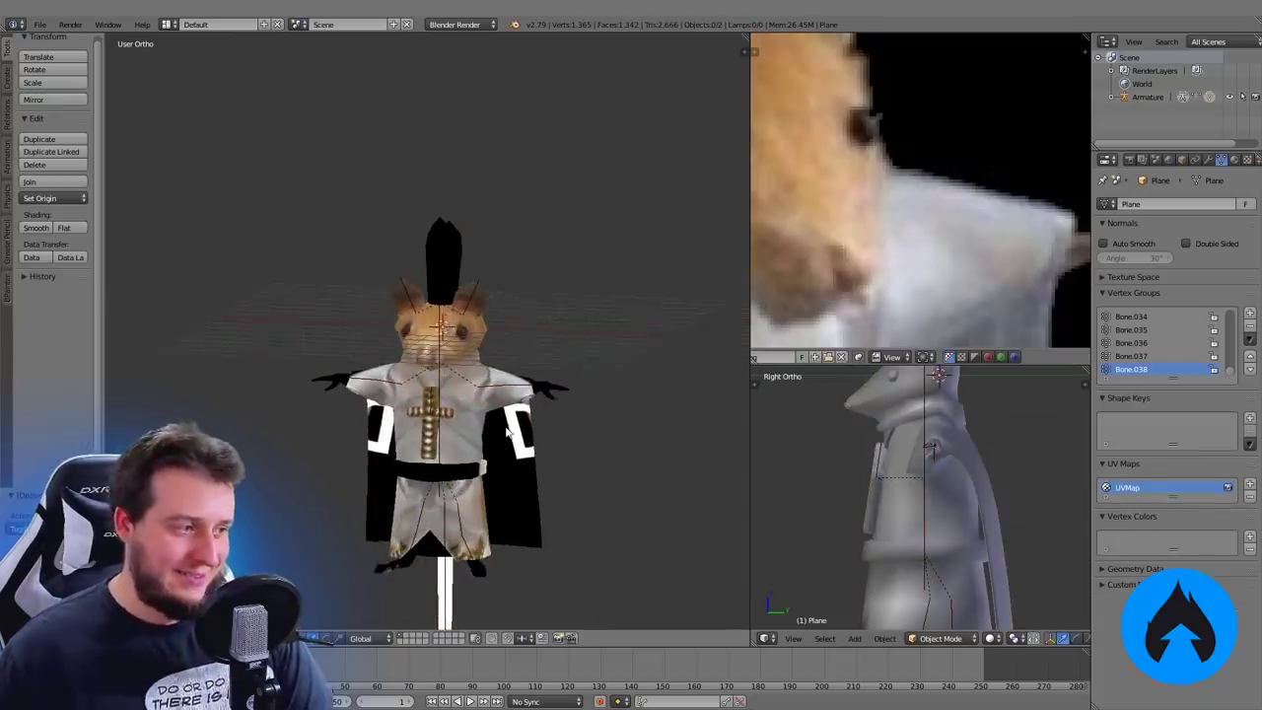